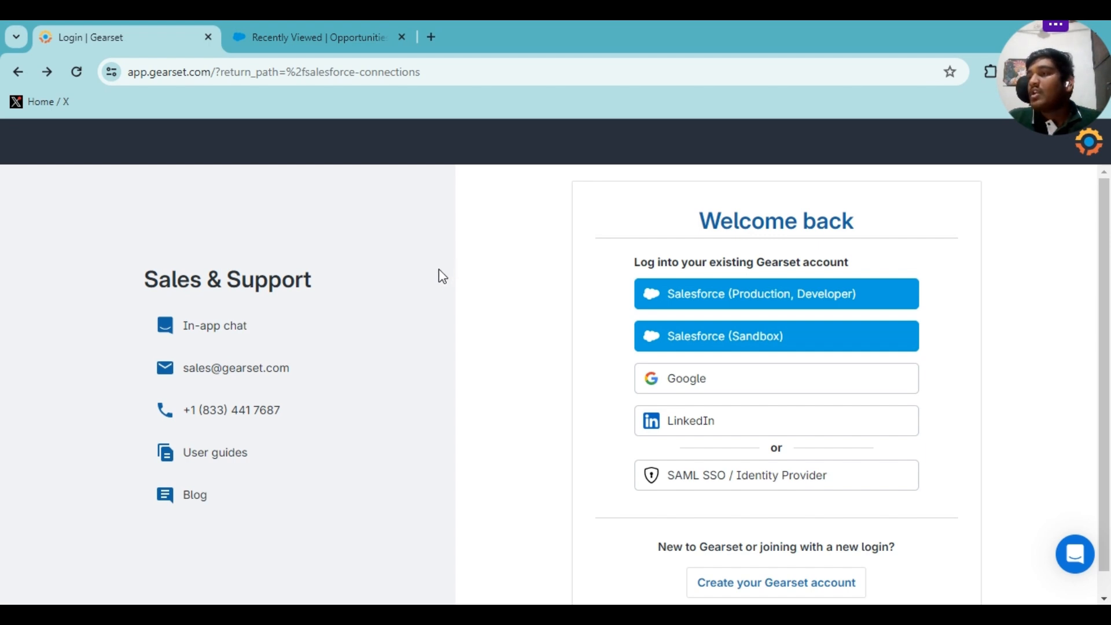
Sign in to Gearset with a Google account and review the empty Salesforce orgs list.
click(697, 382)
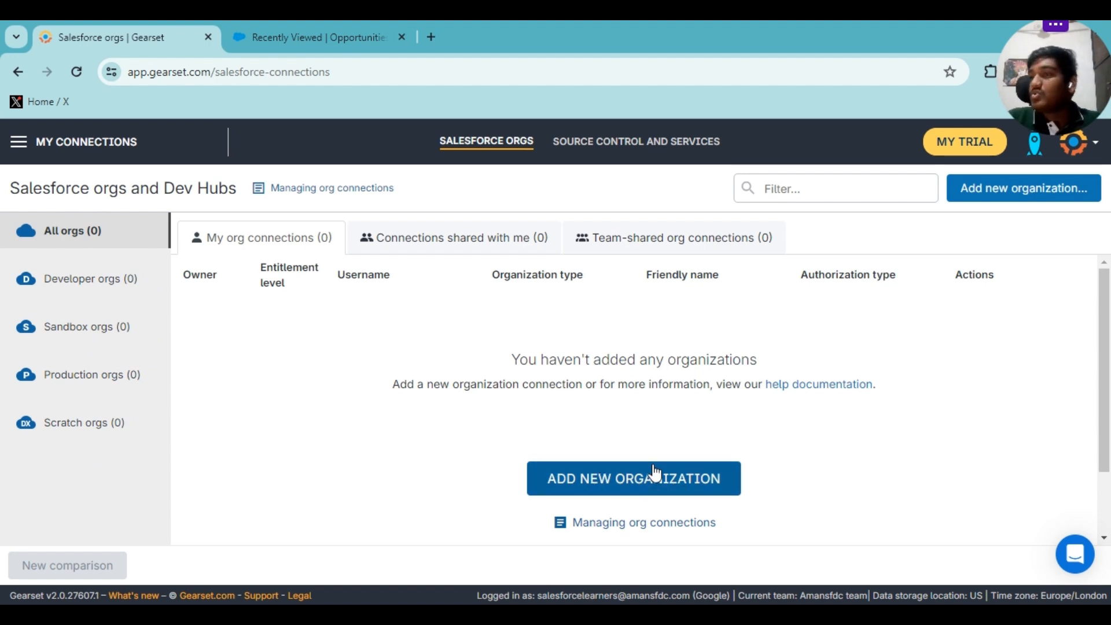
scroll(642, 457, down, 2)
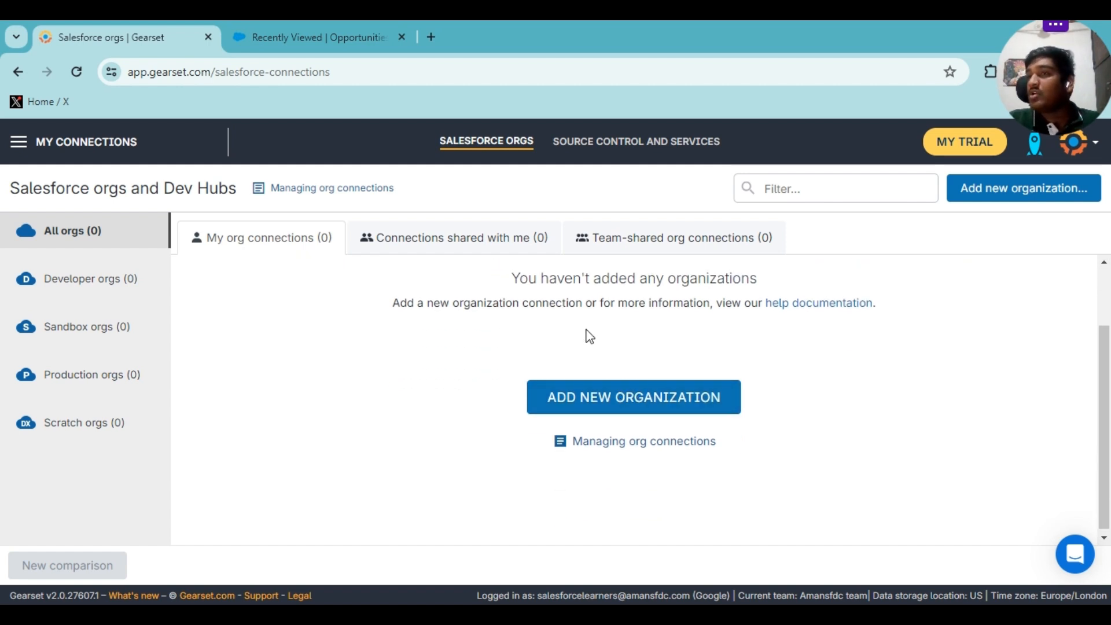
Open a new org connection form and review the authentication and organization type options.
click(580, 398)
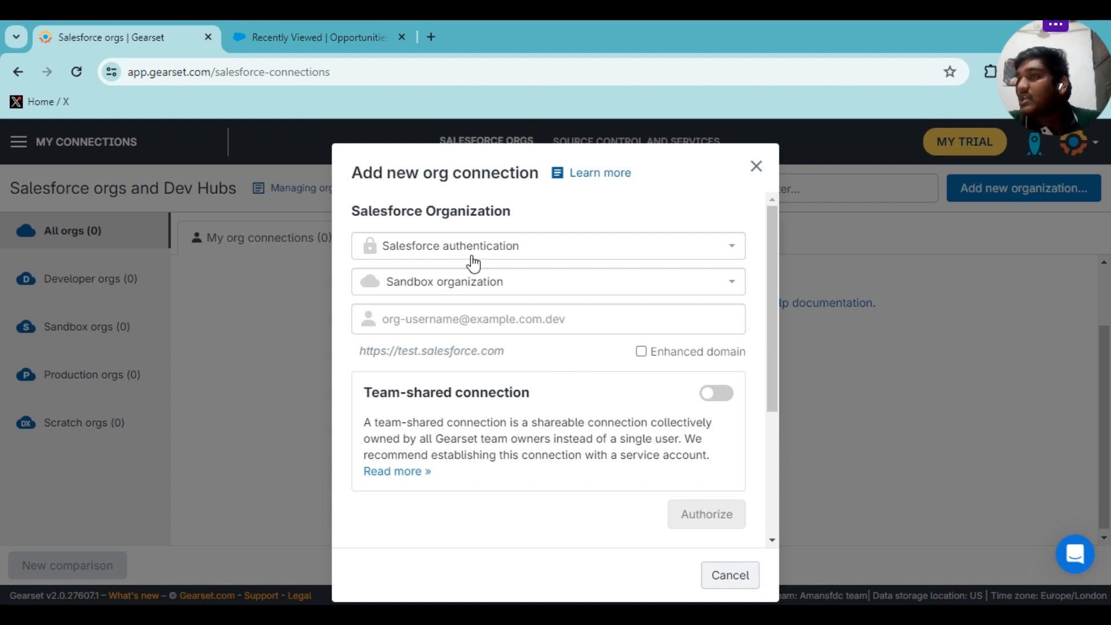
click(473, 264)
click(506, 212)
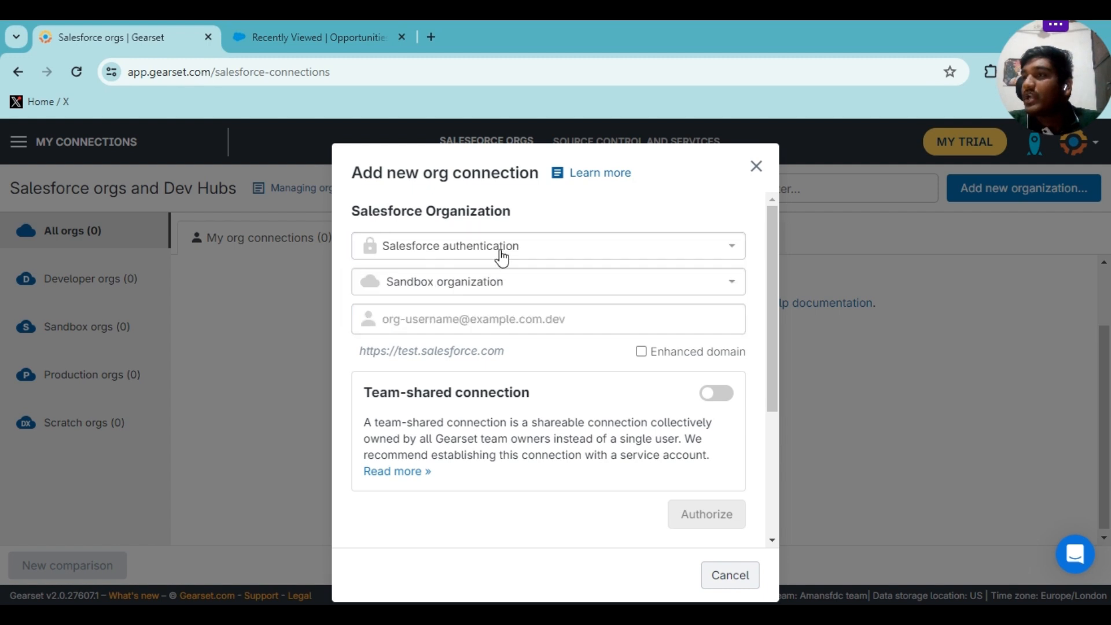
click(491, 289)
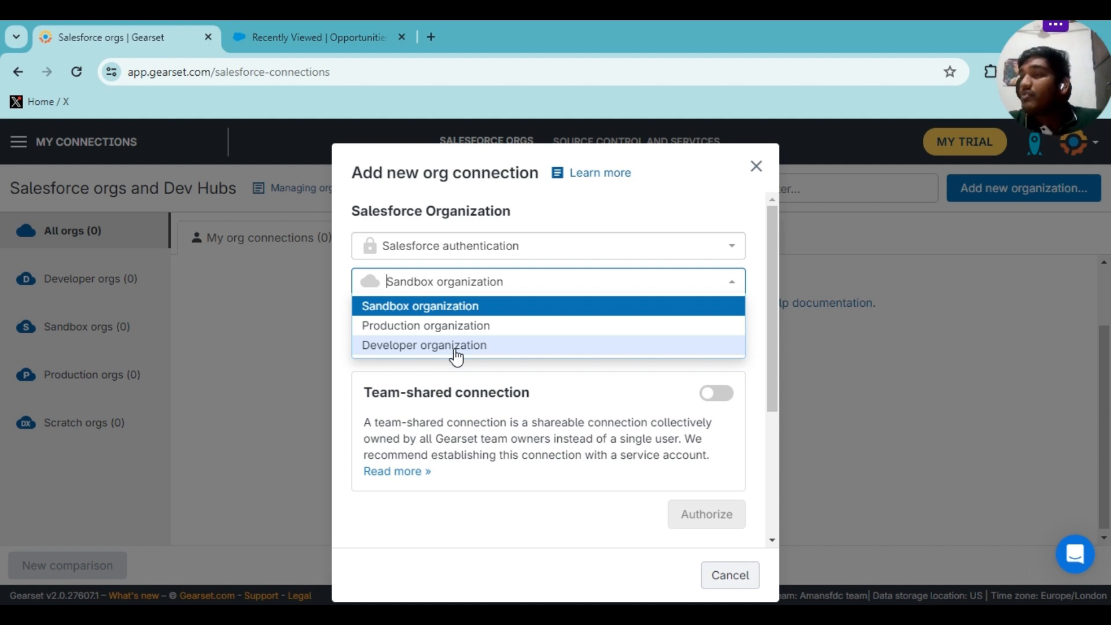
Keep Sandbox as the org type and enter the sandbox org's username.
click(474, 307)
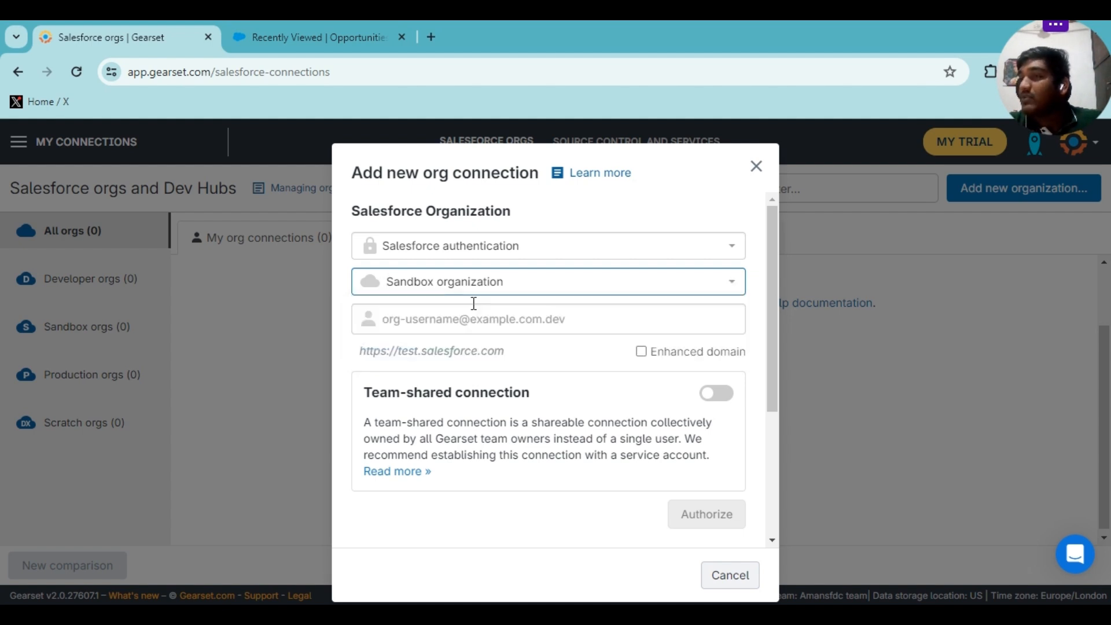
click(469, 315)
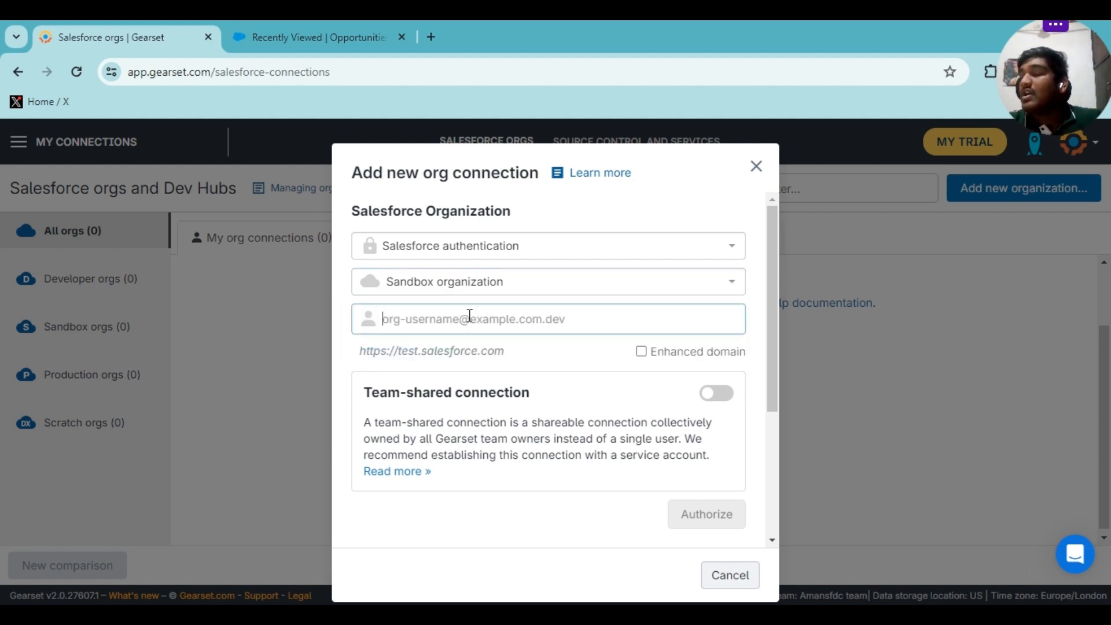
text(sf)
key(BackSpace)
key(BackSpace)
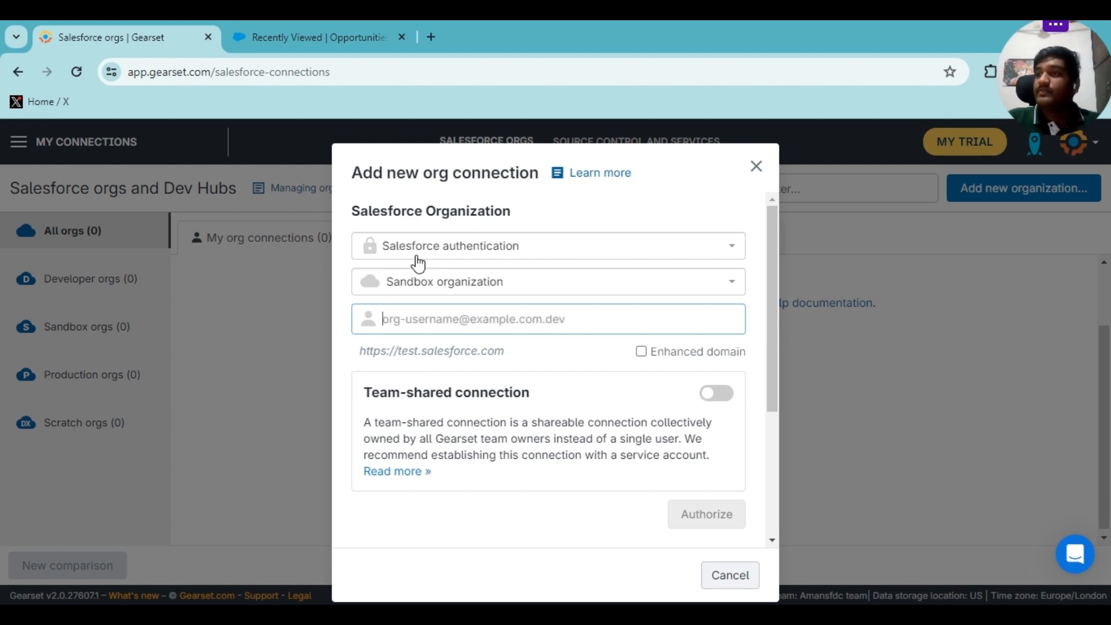
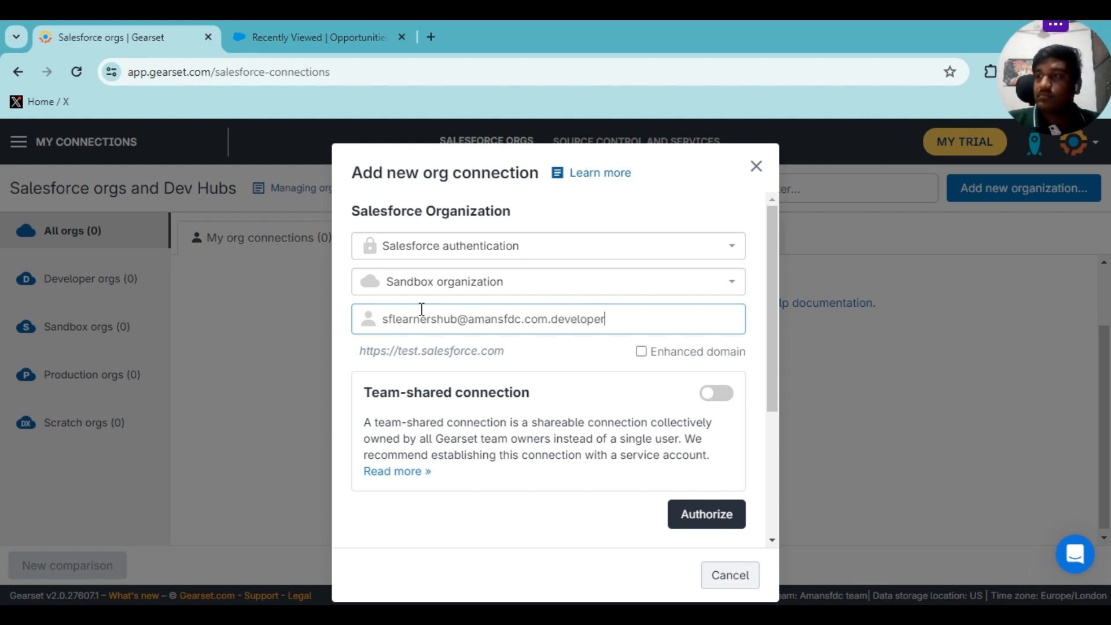
Leave the Enhanced domain option turned off.
scroll(618, 341, down, 2)
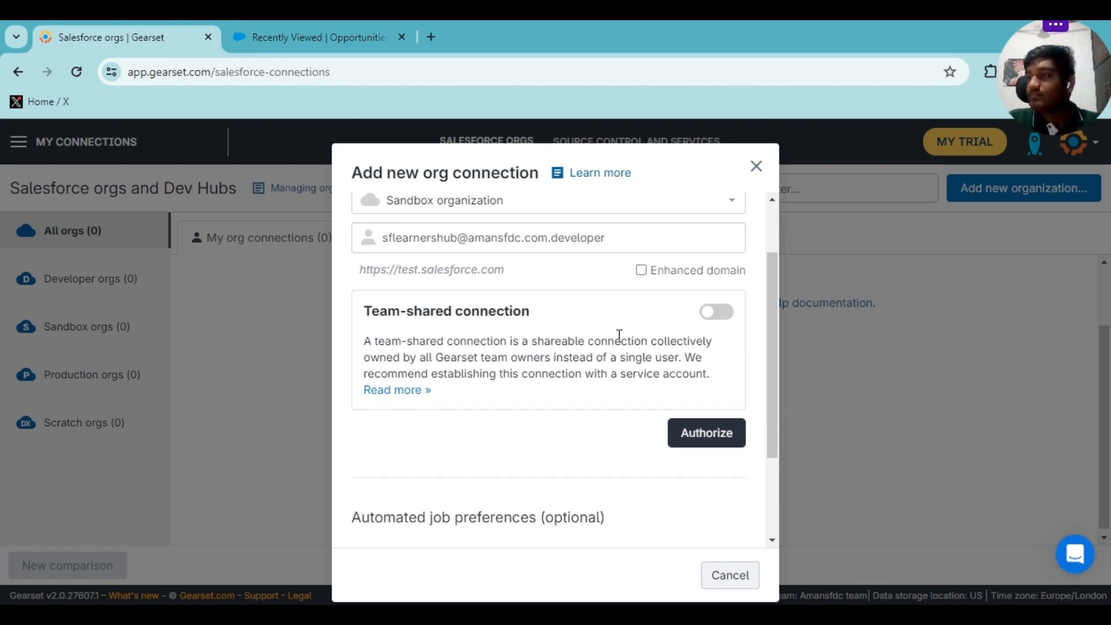
click(641, 270)
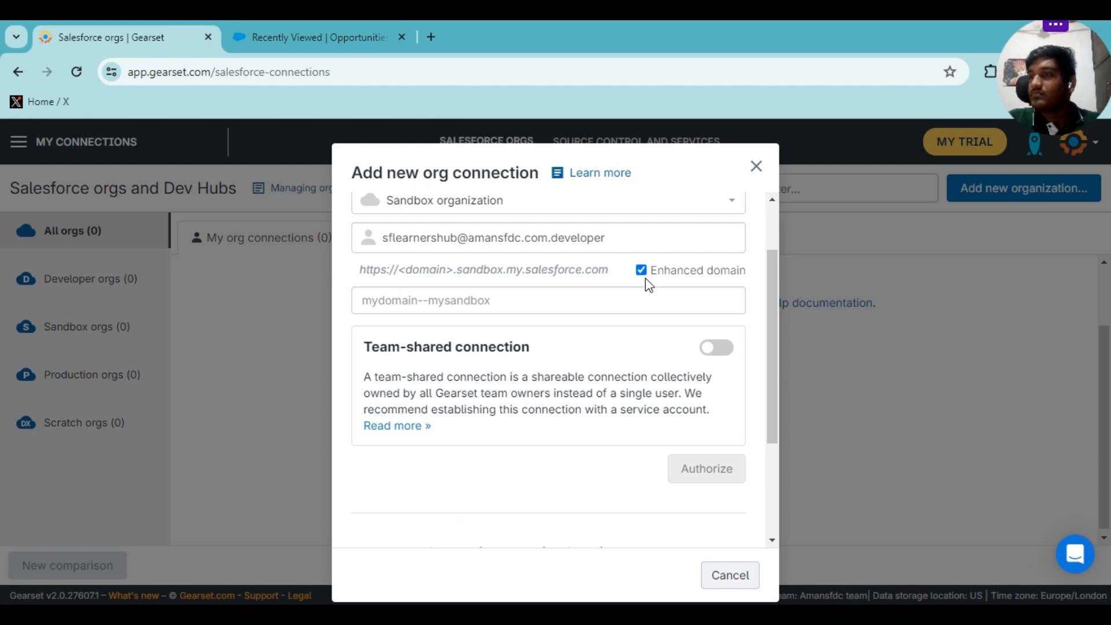
click(641, 270)
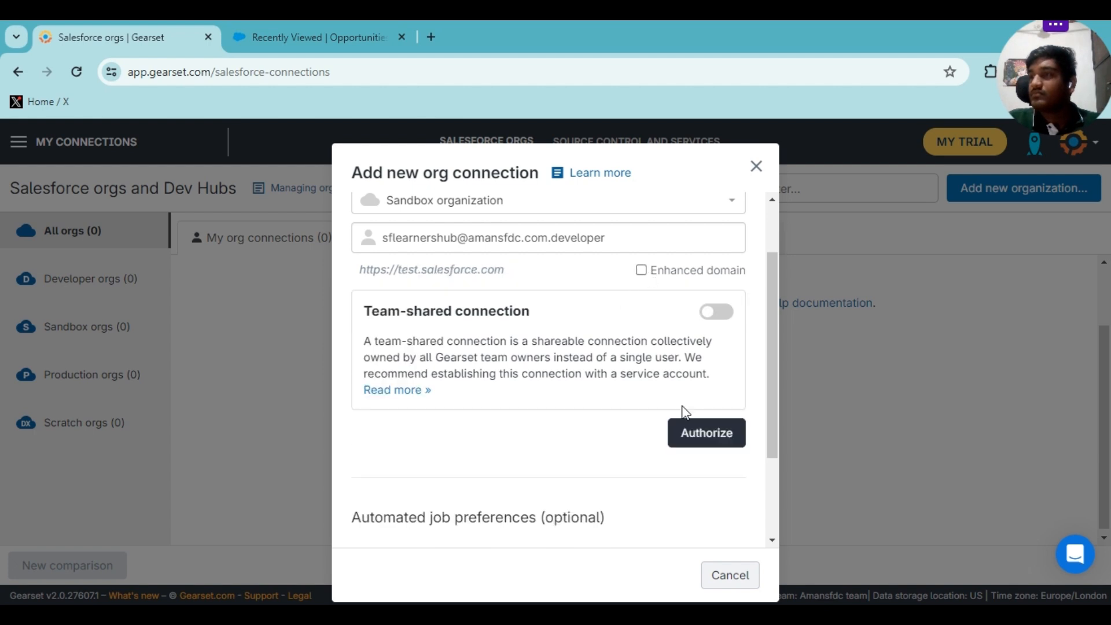
Authorize the sandbox: log in to Salesforce and allow Gearset Deploy access.
click(700, 443)
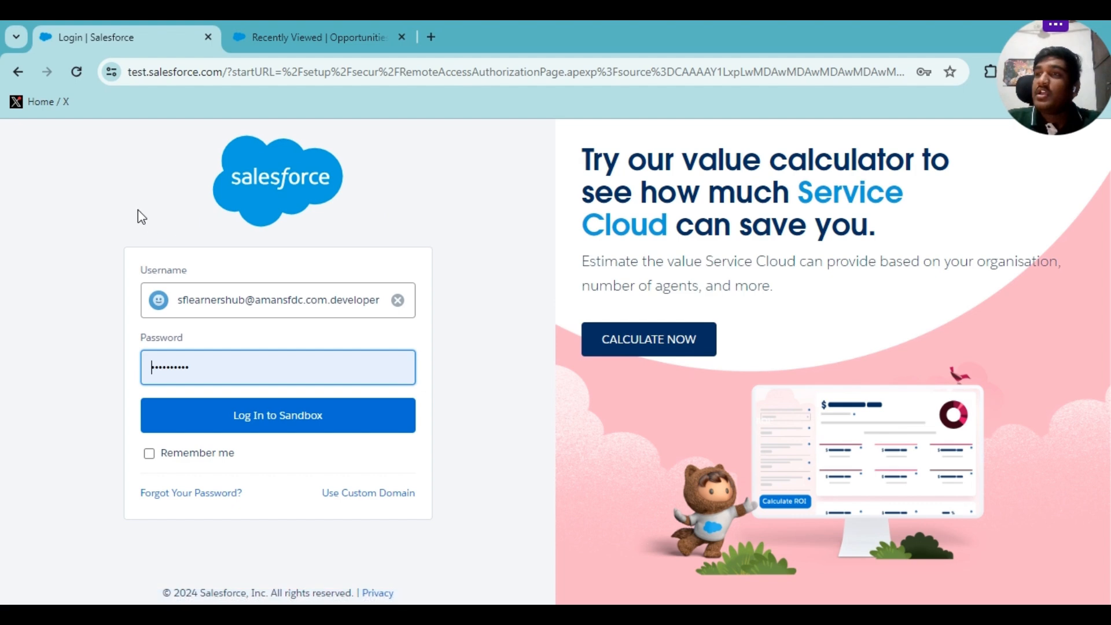
click(285, 421)
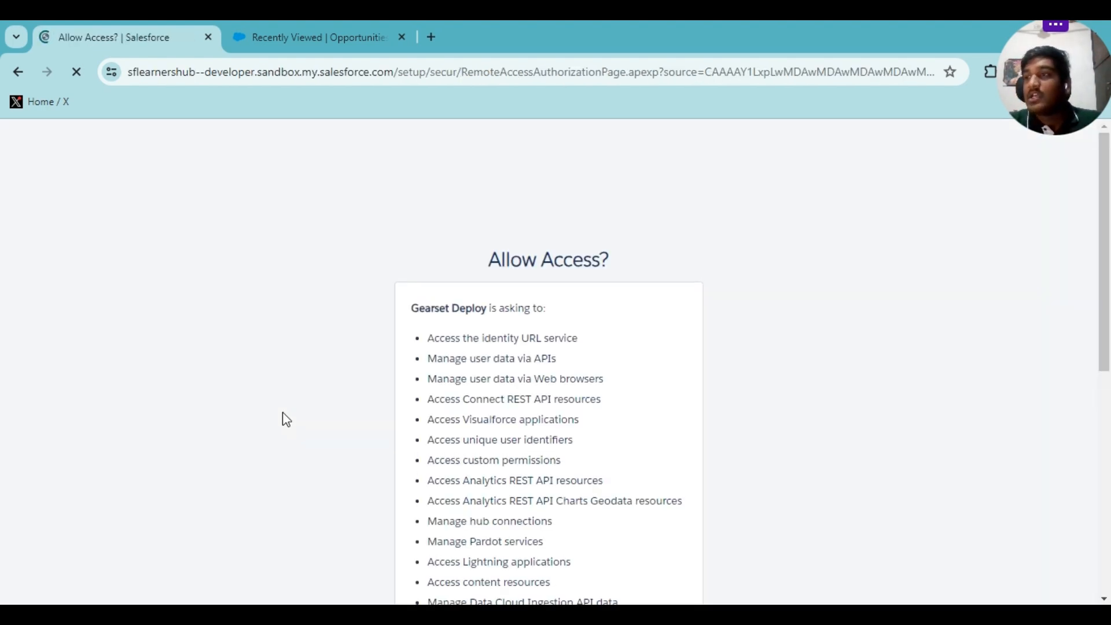
scroll(284, 420, down, 8)
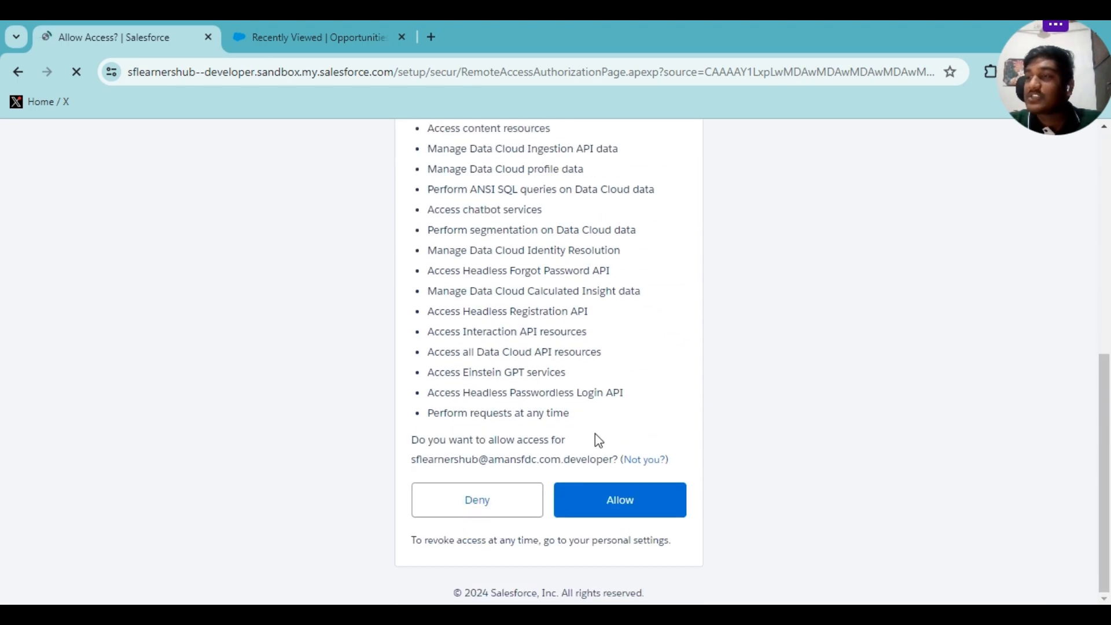
scroll(596, 441, up, 5)
scroll(599, 441, up, 1)
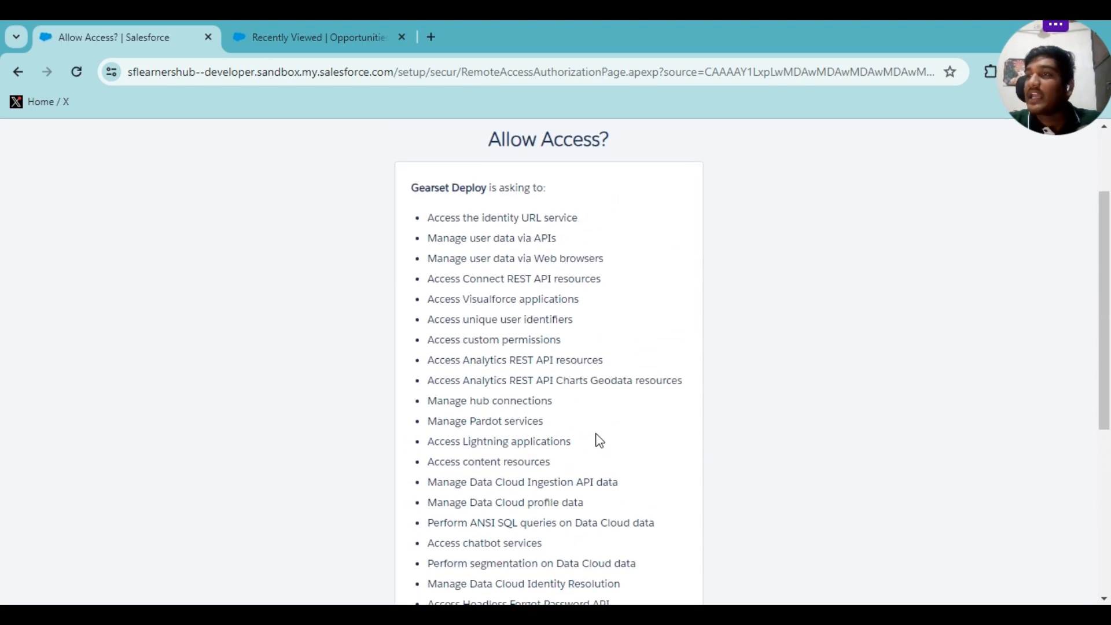
scroll(599, 440, down, 6)
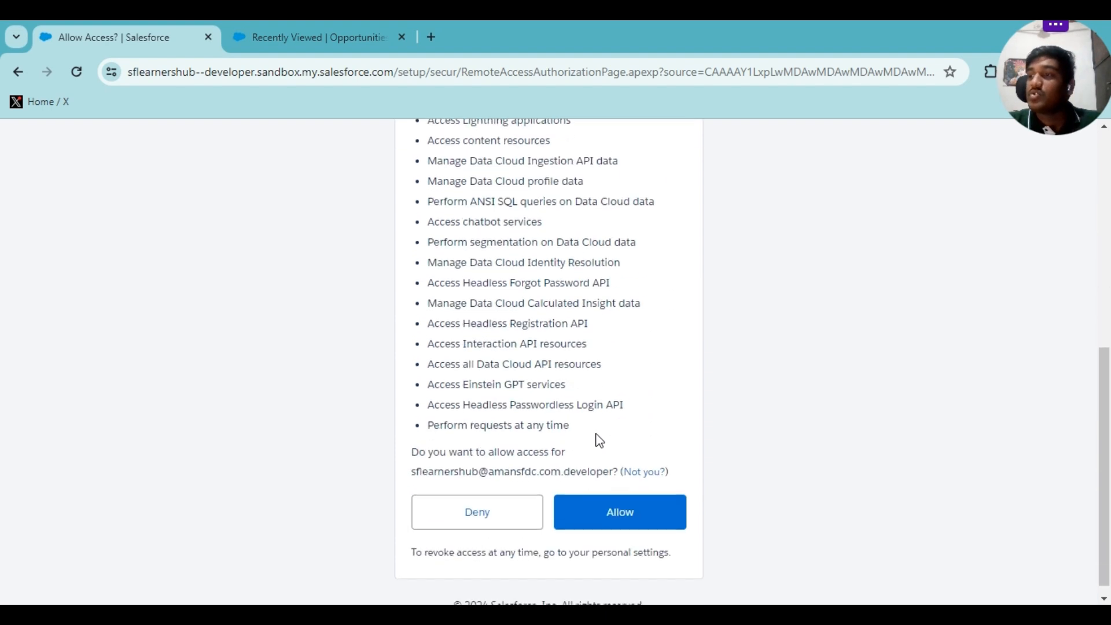
click(602, 513)
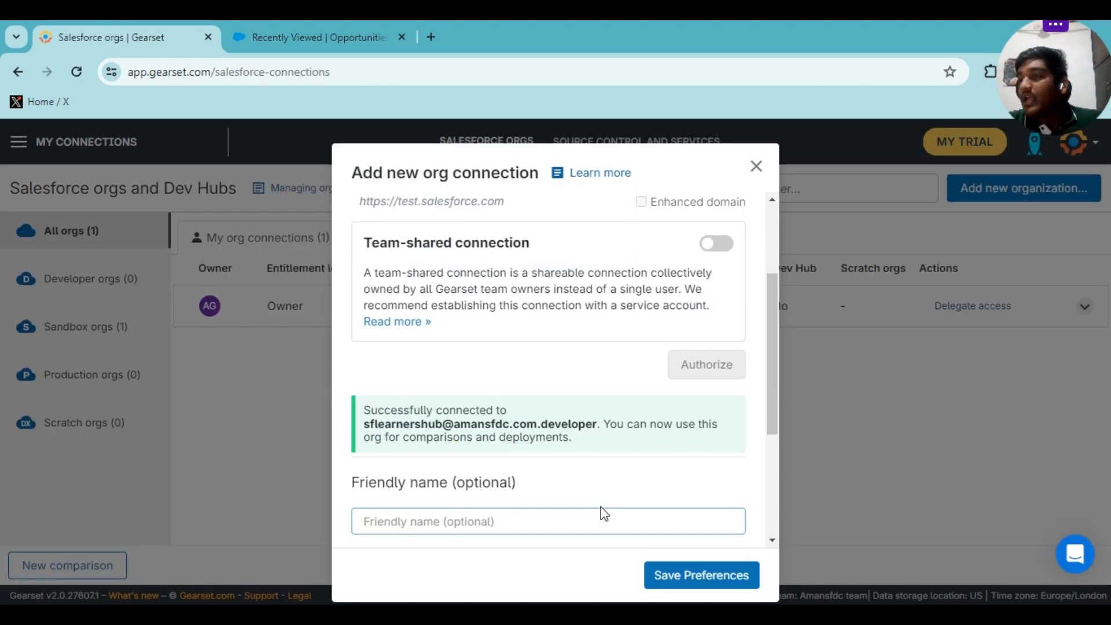
Name the sandbox connection 'SF Learners Hub Sandbox' and save its preferences.
scroll(611, 520, down, 1)
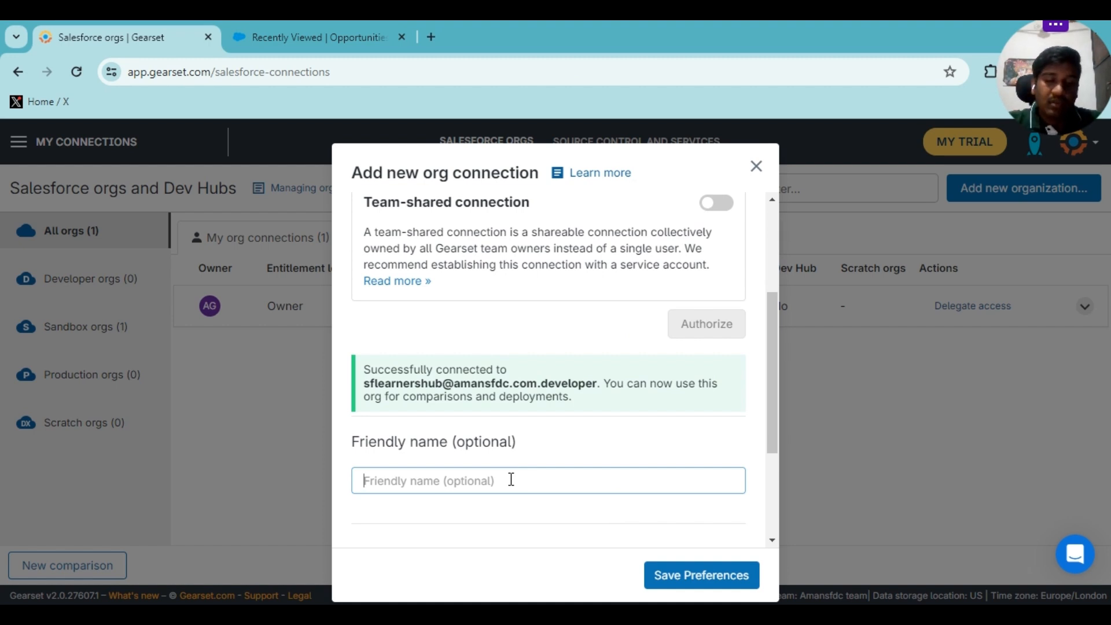
text(SF Lea)
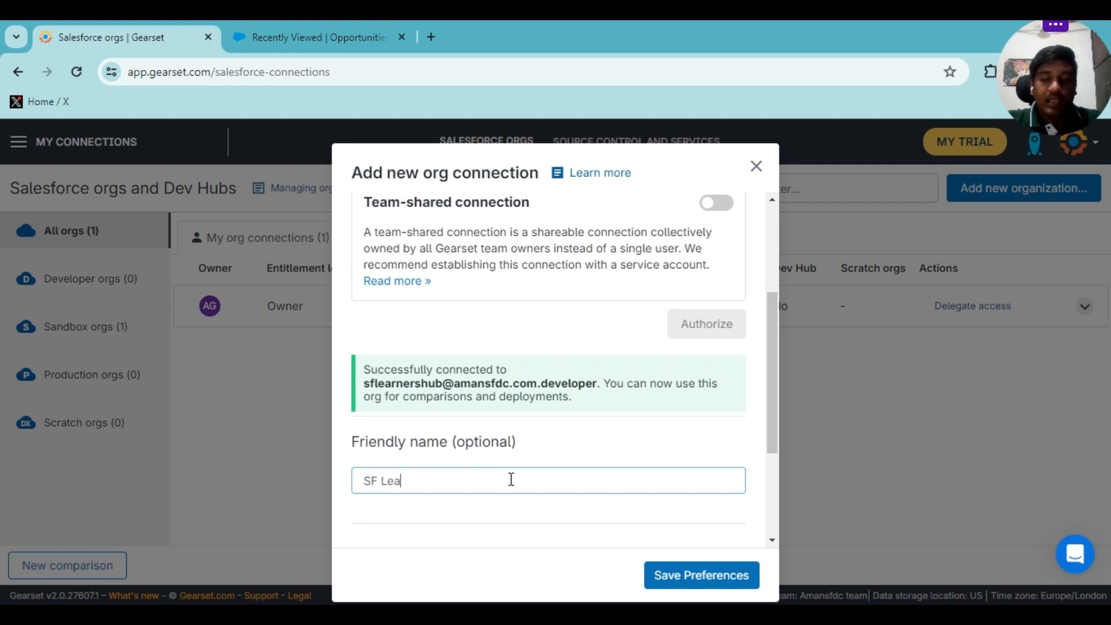
text(rners Hu)
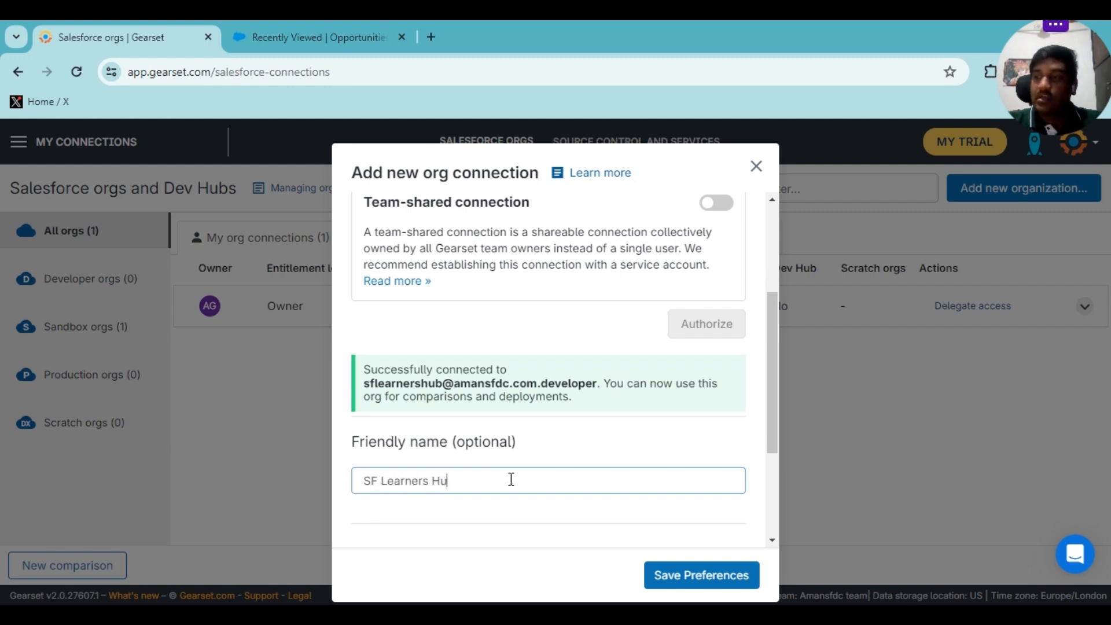
text(b Sandbox)
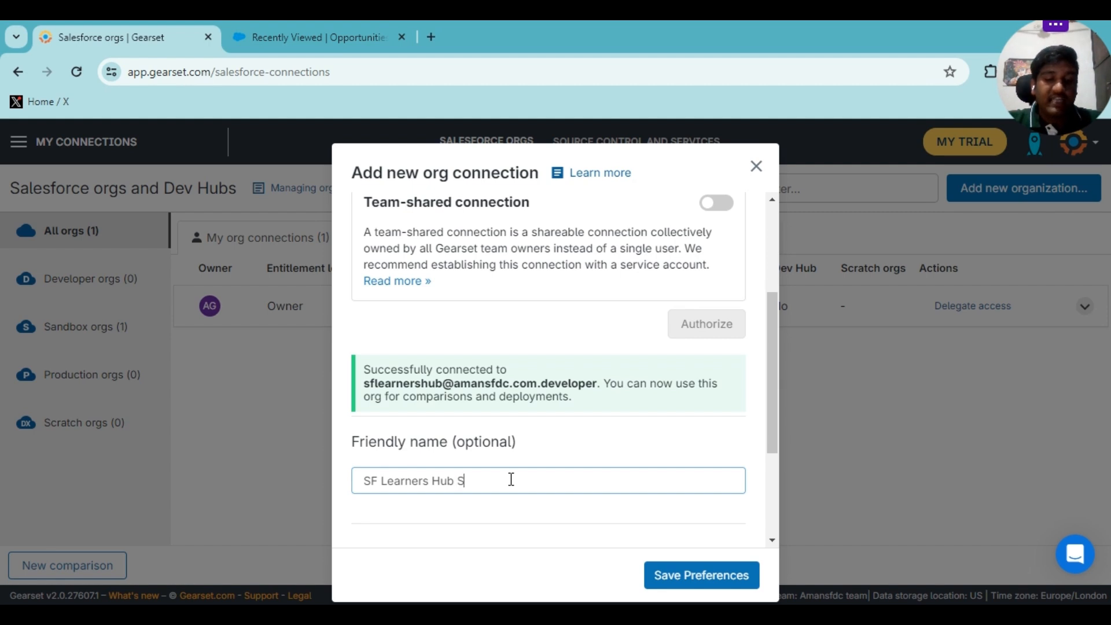
click(654, 575)
scroll(677, 442, down, 3)
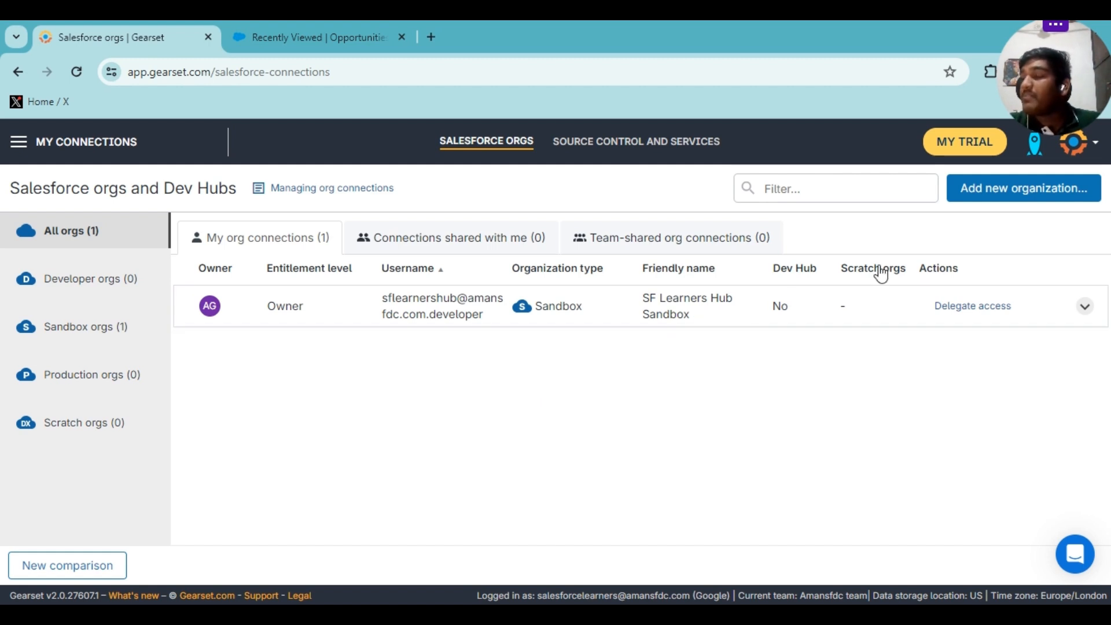
Start another org connection with Production organization as the org type.
click(976, 196)
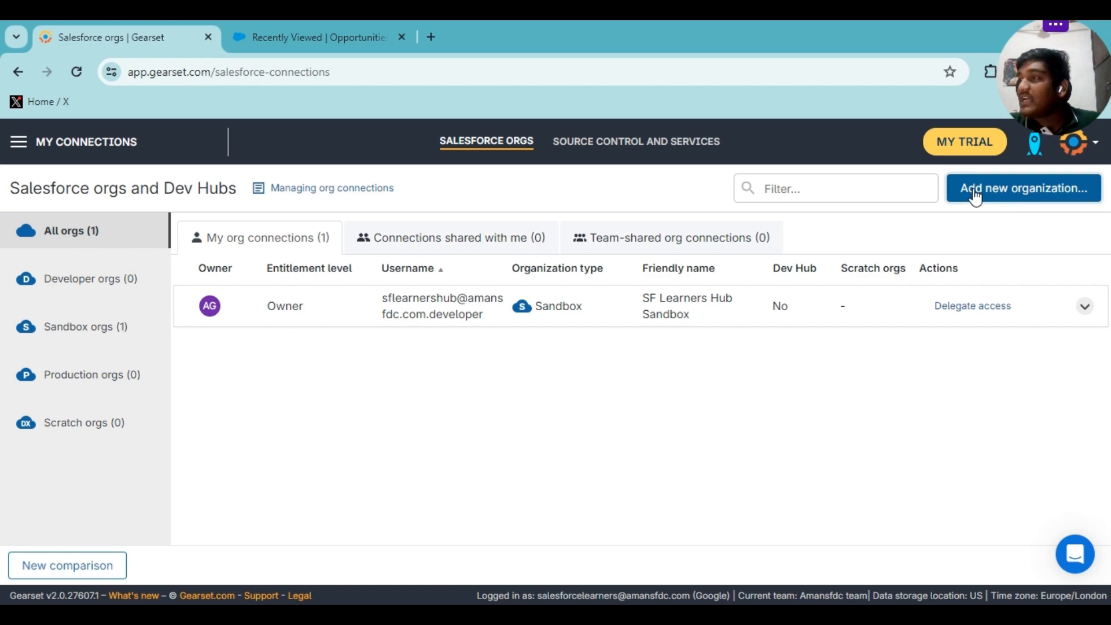
click(757, 166)
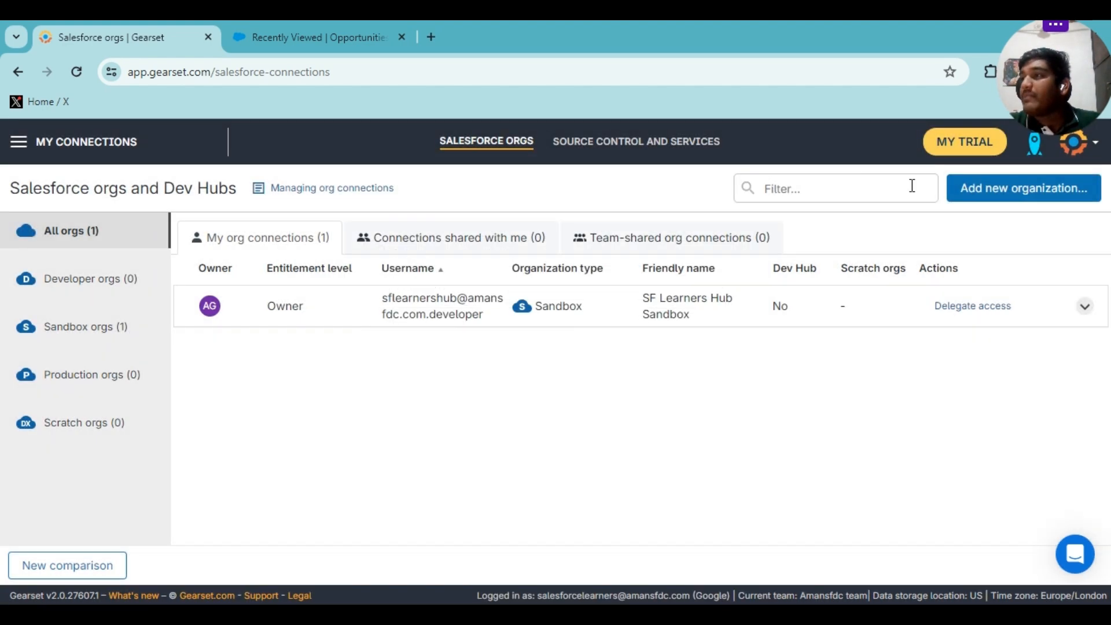
click(1007, 195)
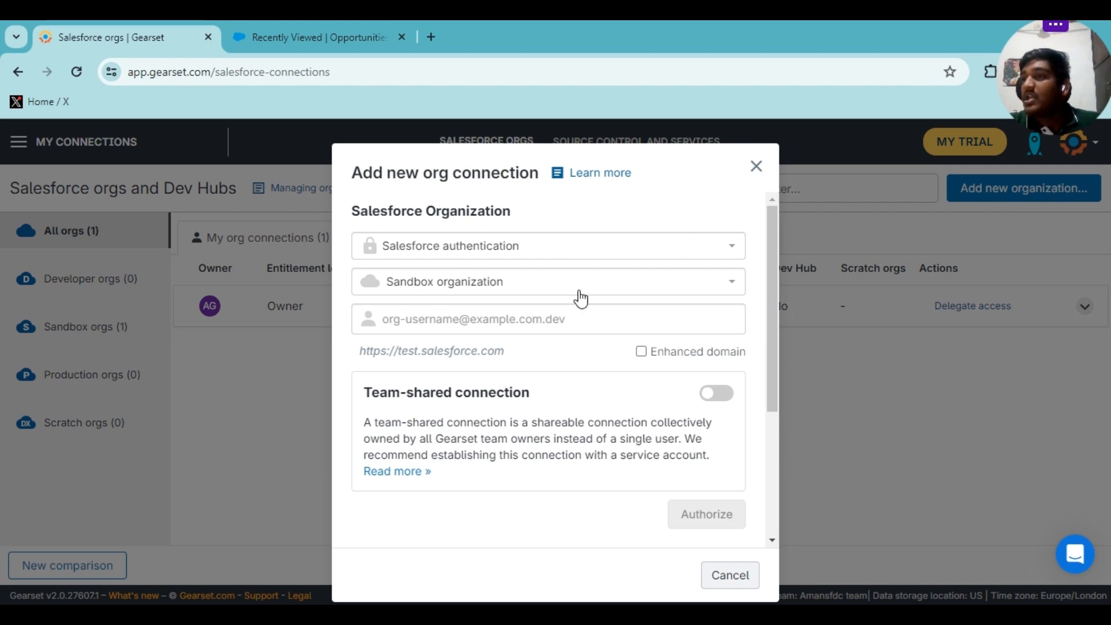
click(593, 283)
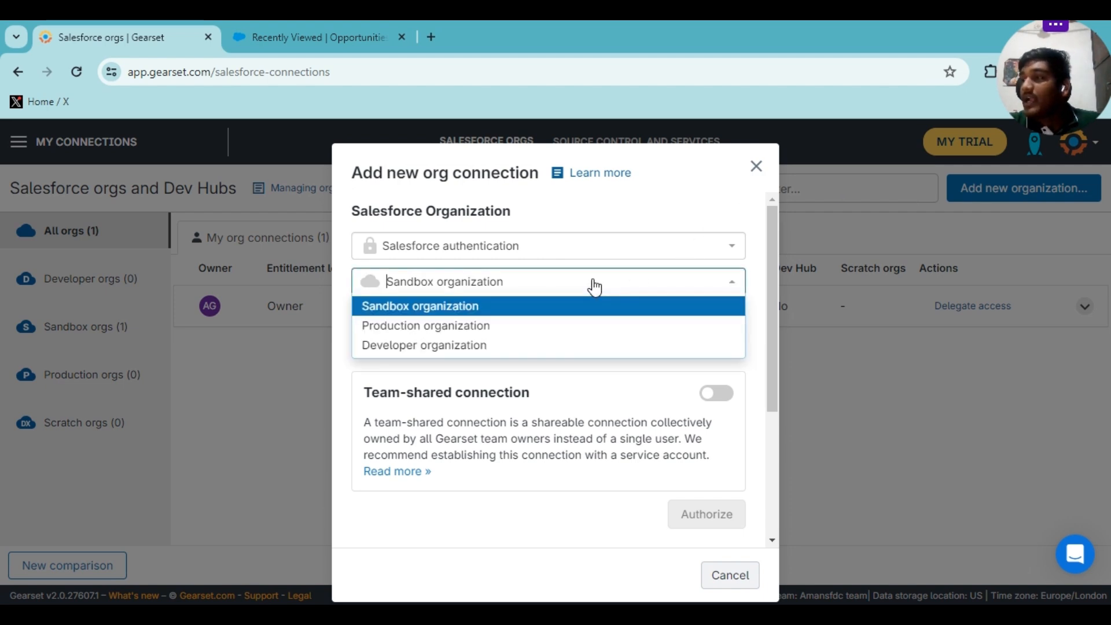
click(502, 328)
Enter the production org's username and send it to Salesforce for authorization.
click(486, 325)
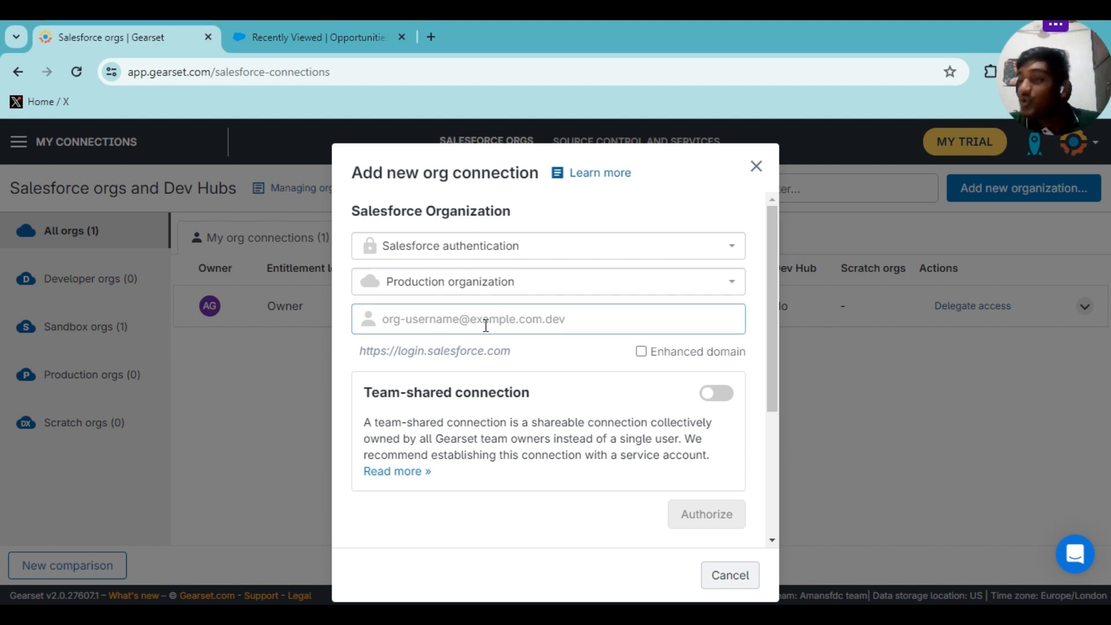
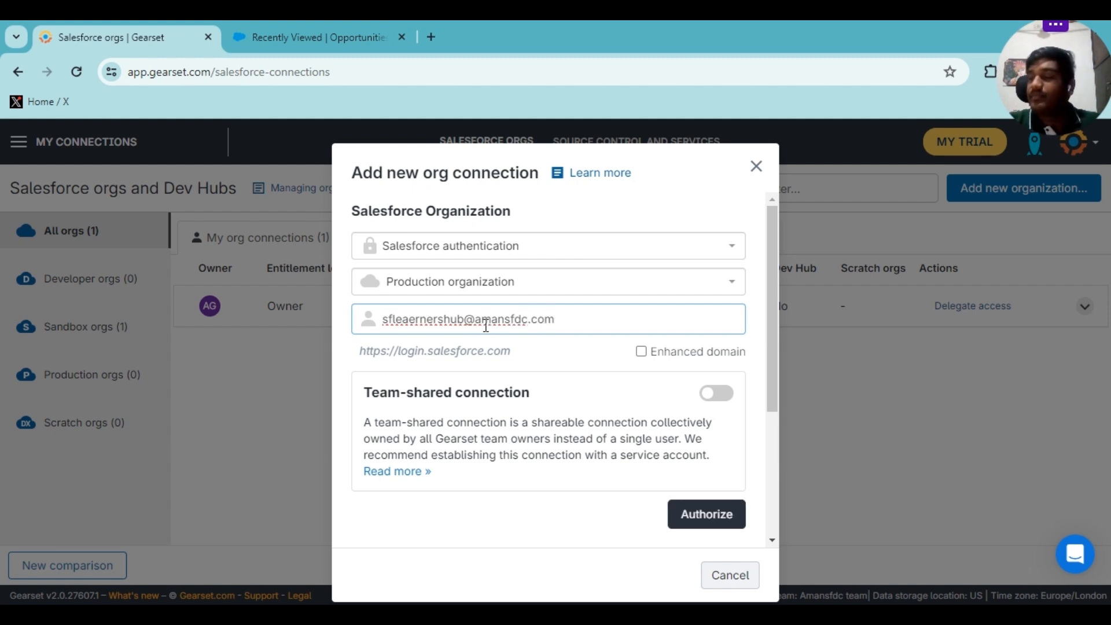
scroll(485, 327, down, 1)
scroll(651, 437, down, 1)
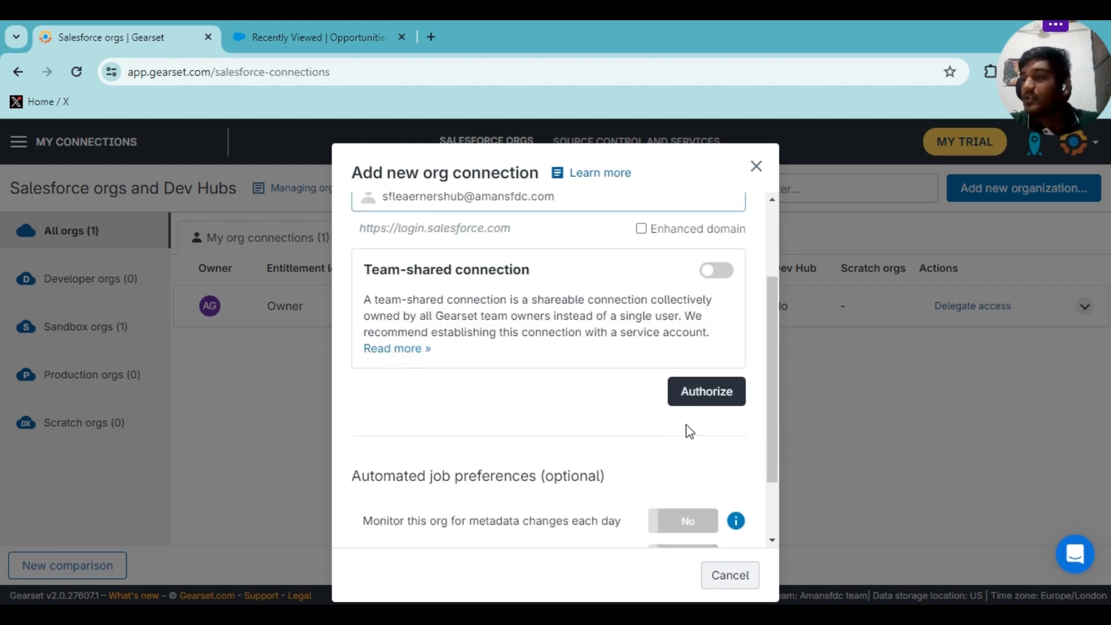
click(710, 393)
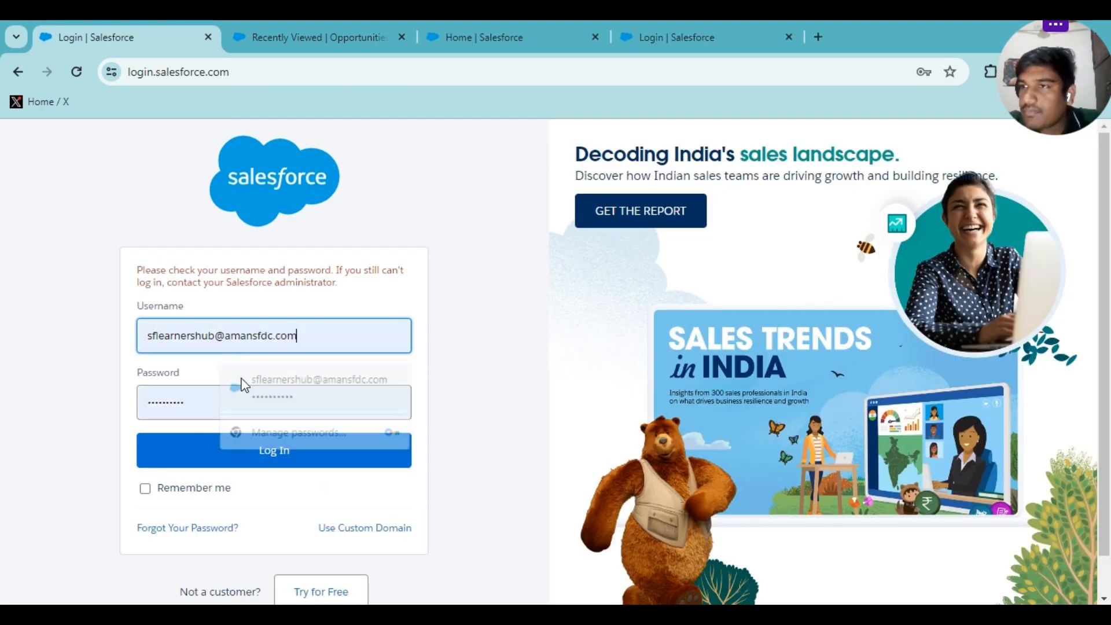
Log in to the production org on Salesforce and allow Gearset access.
click(242, 384)
click(233, 463)
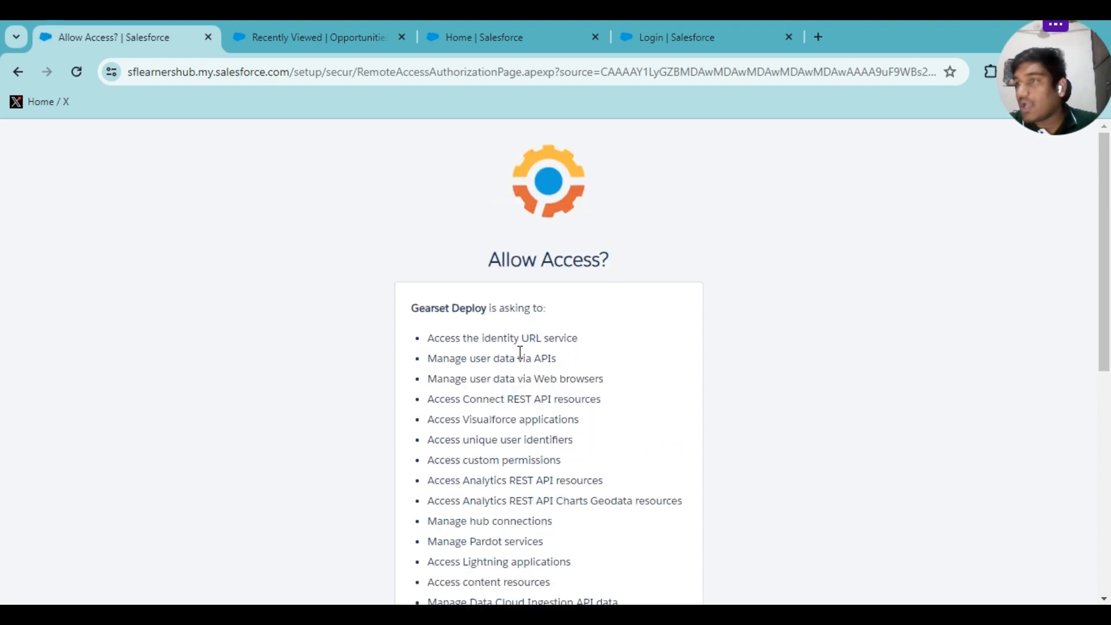
scroll(520, 352, down, 7)
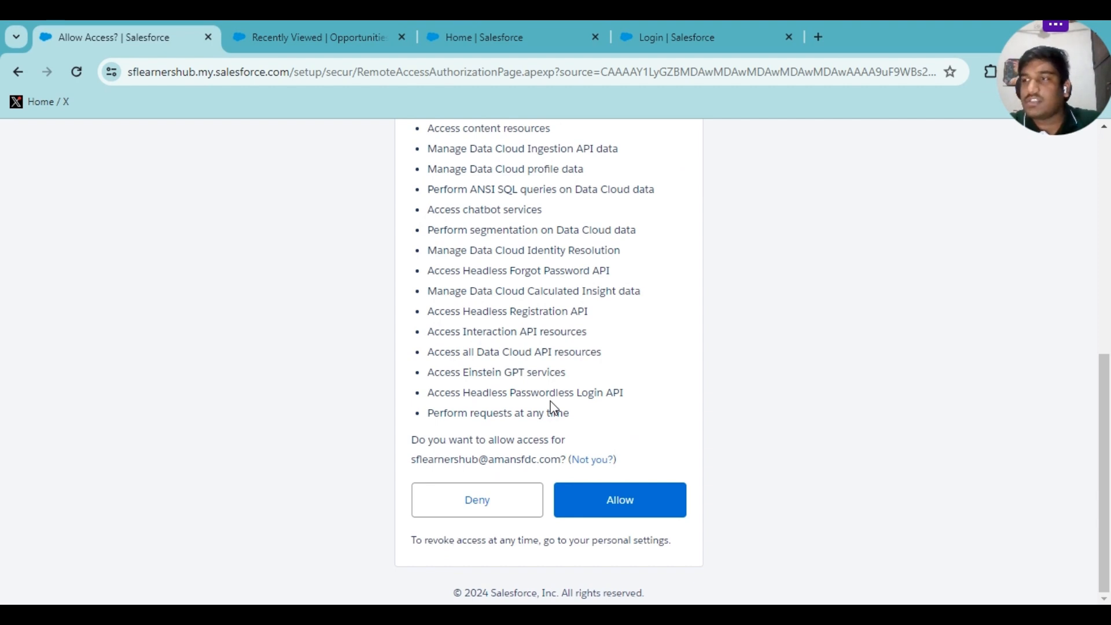
click(594, 501)
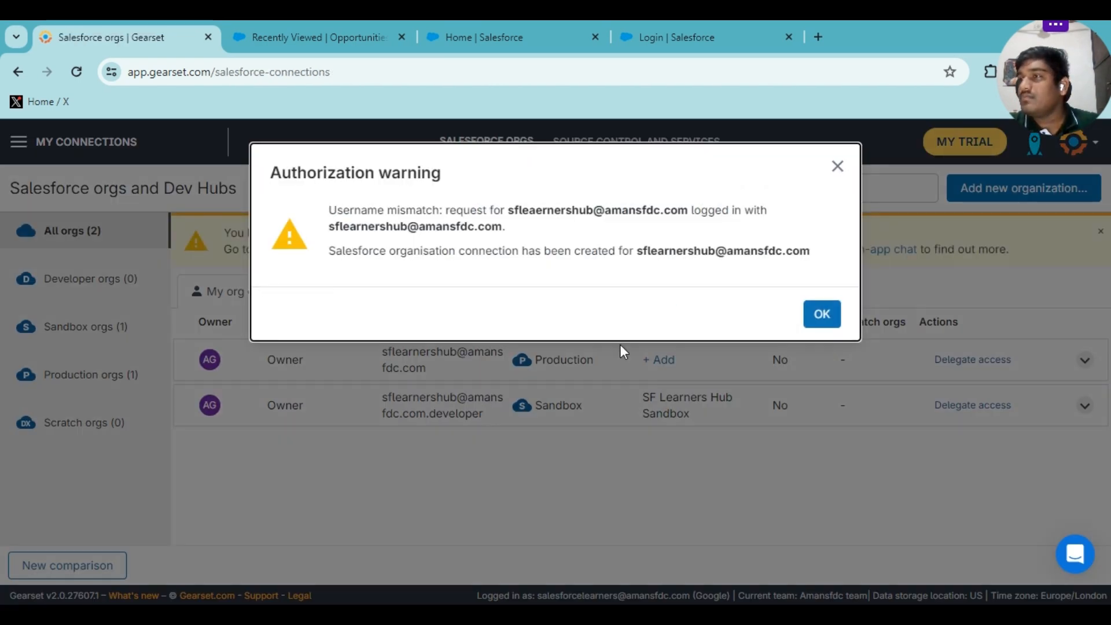
Dismiss the authorization warning and save the friendly name 'Production Org' for the connection.
click(821, 314)
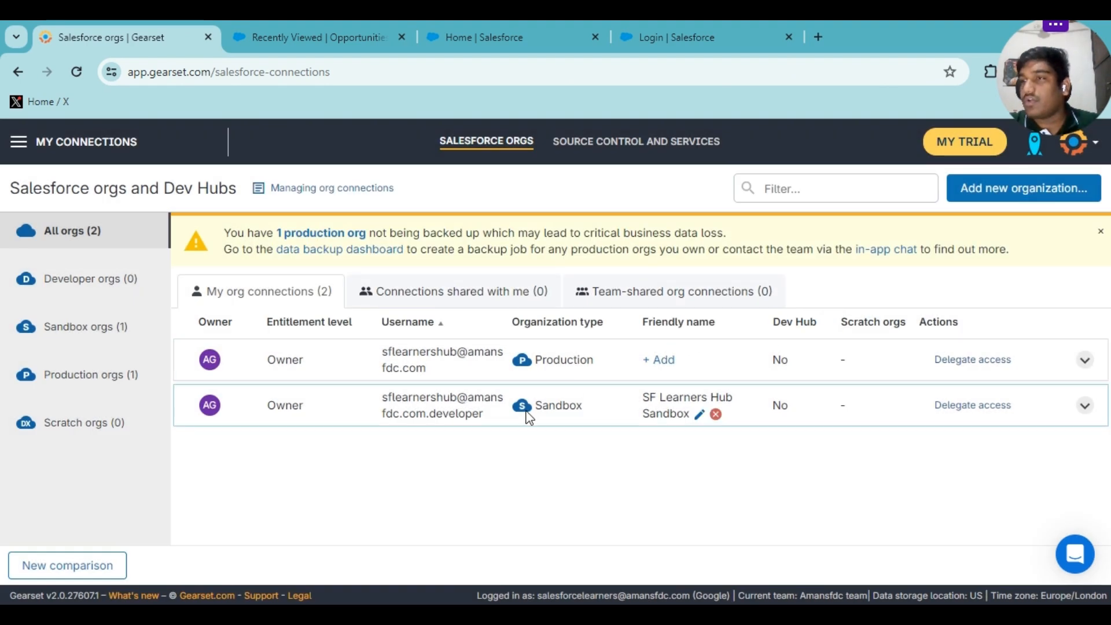
click(659, 363)
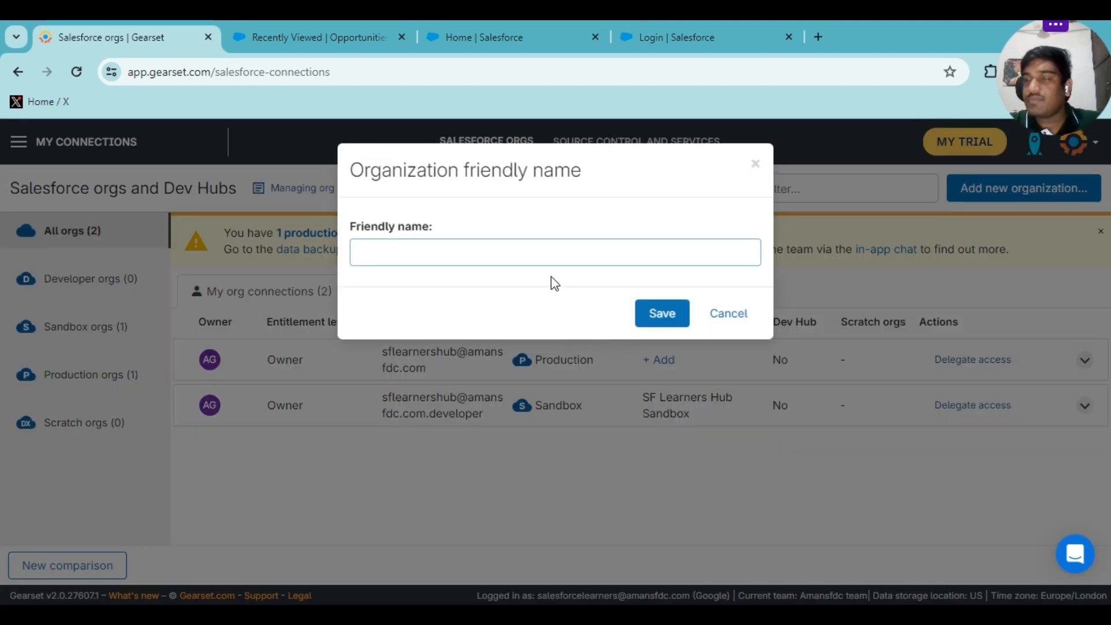
text(Prod)
text(uction Org)
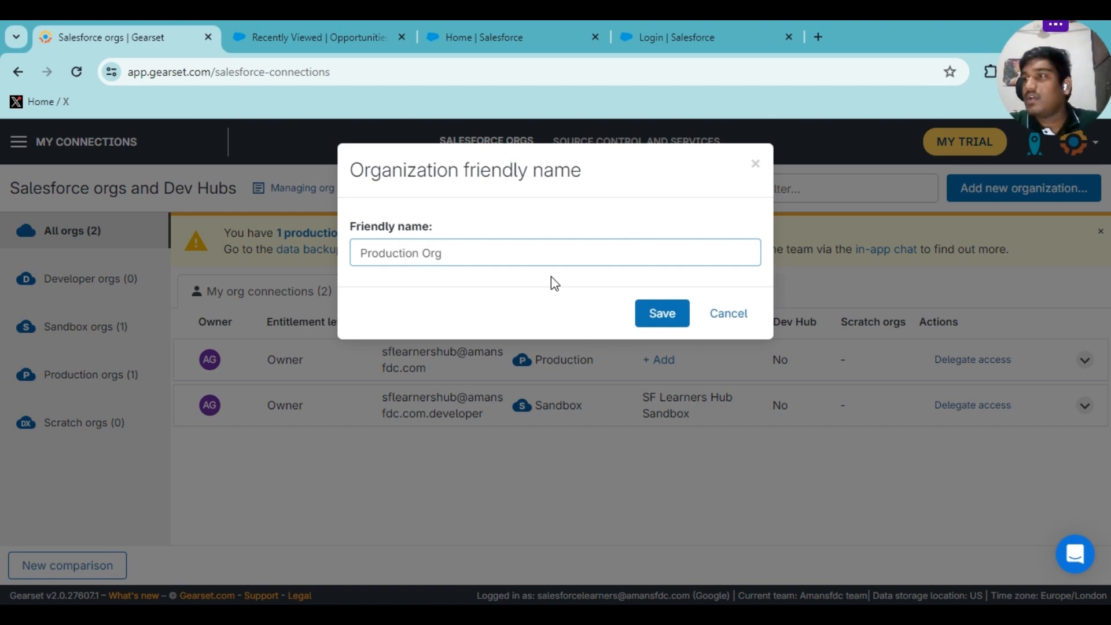
click(643, 313)
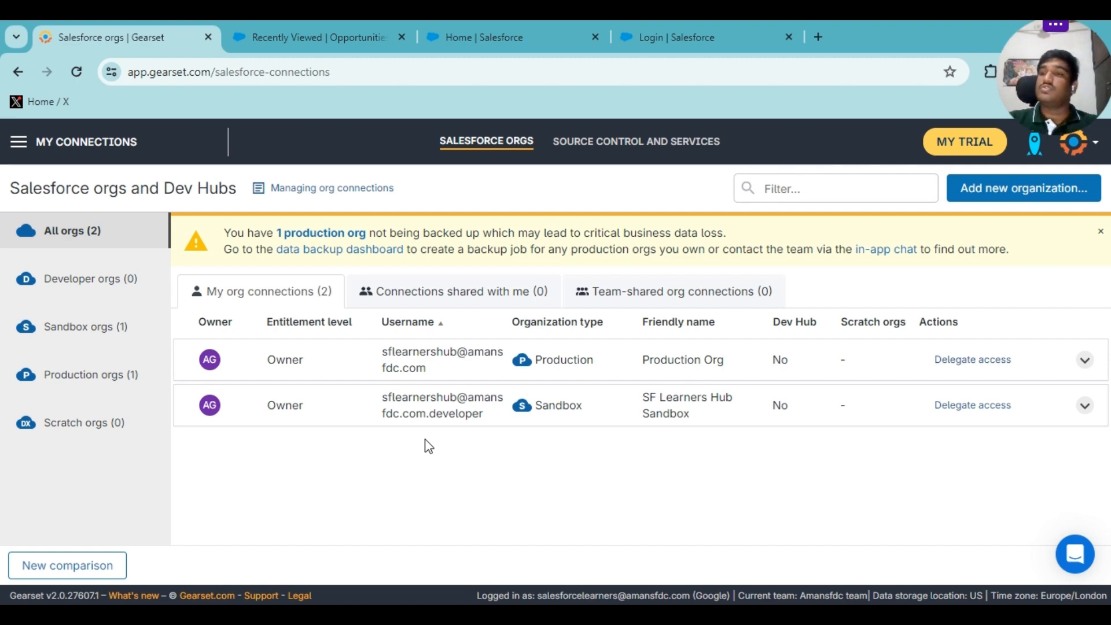
Start a new comparison with SF Learners Hub Sandbox as the source org.
click(99, 564)
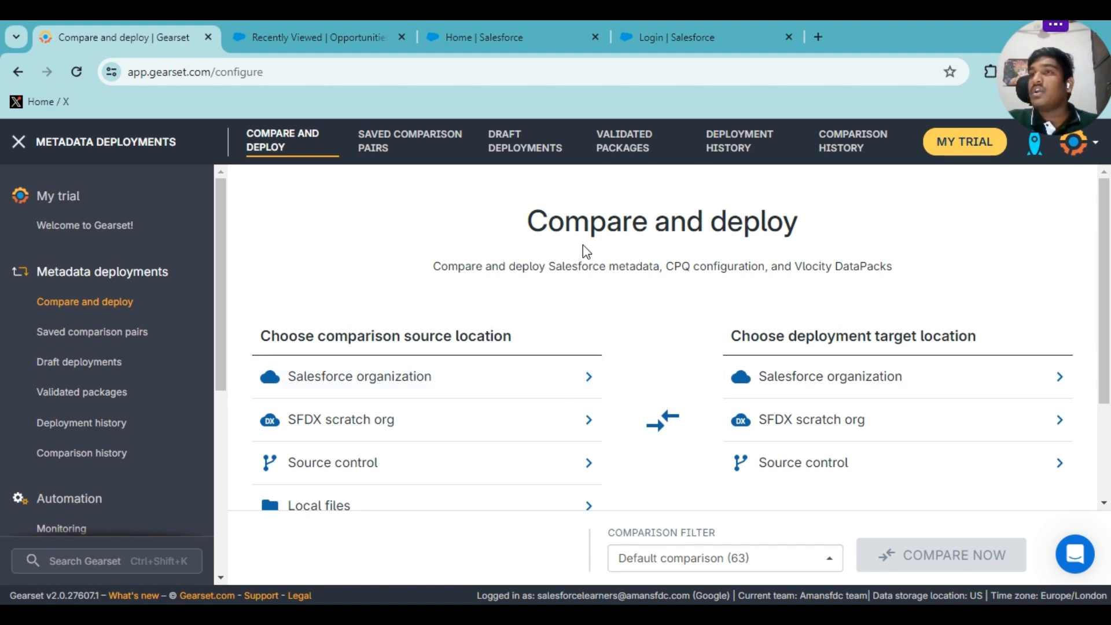
scroll(486, 334, down, 2)
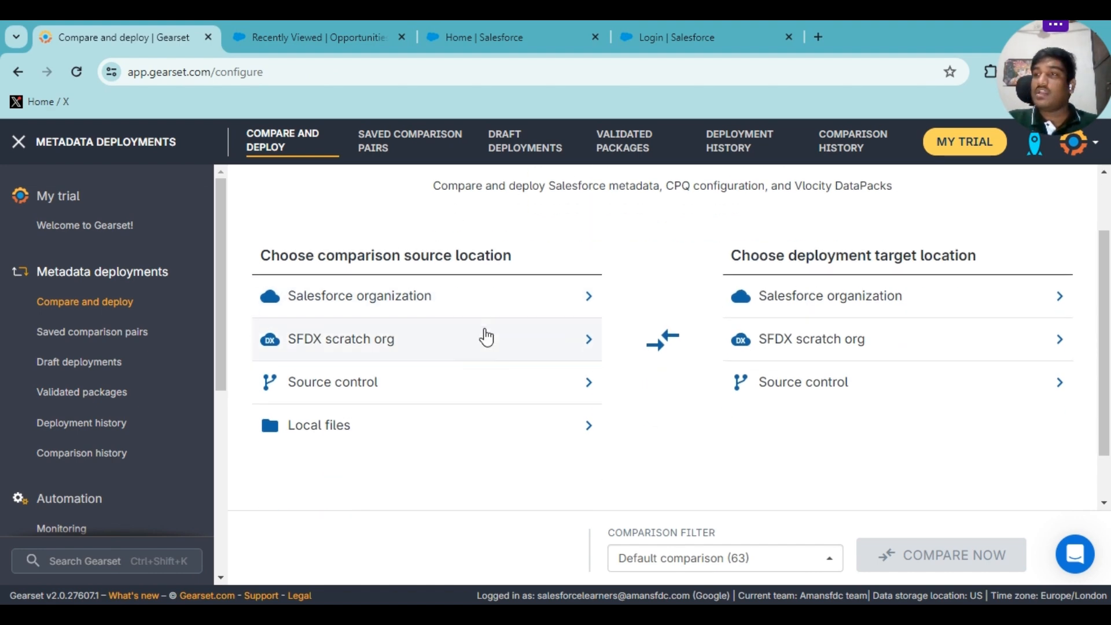
click(448, 299)
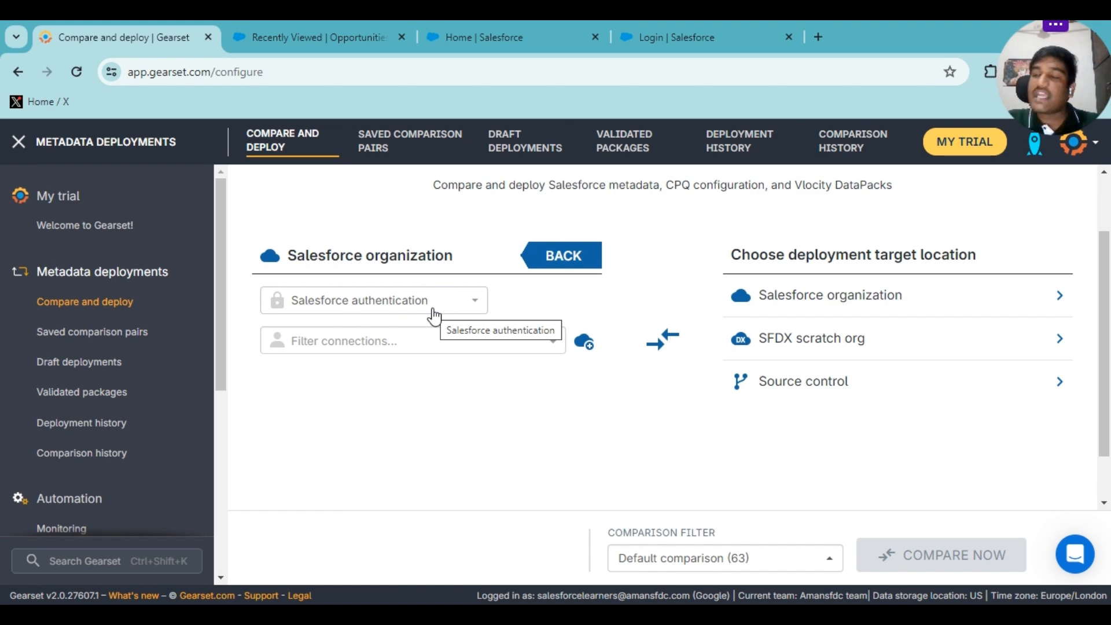
click(427, 332)
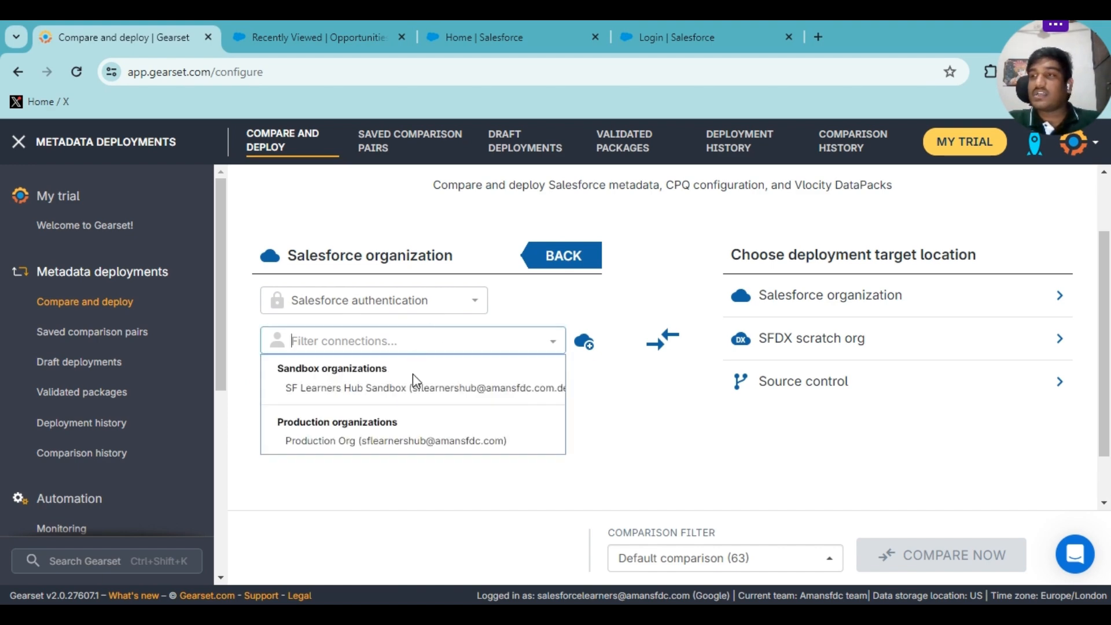
click(410, 397)
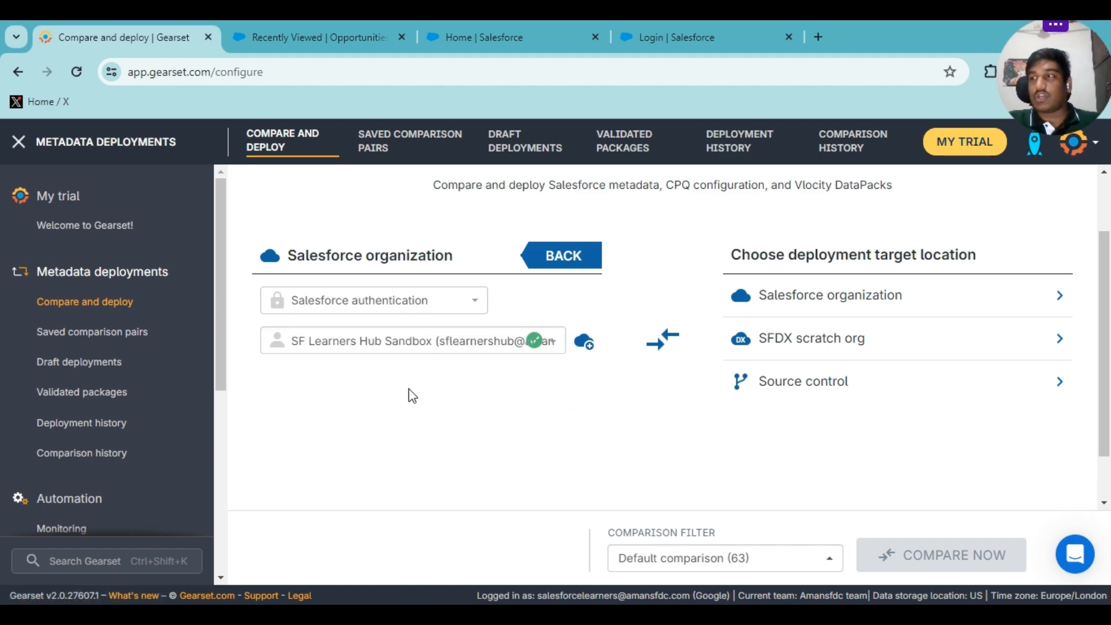
Pick Production Org as the Salesforce deployment target and show the comparison filters.
click(814, 304)
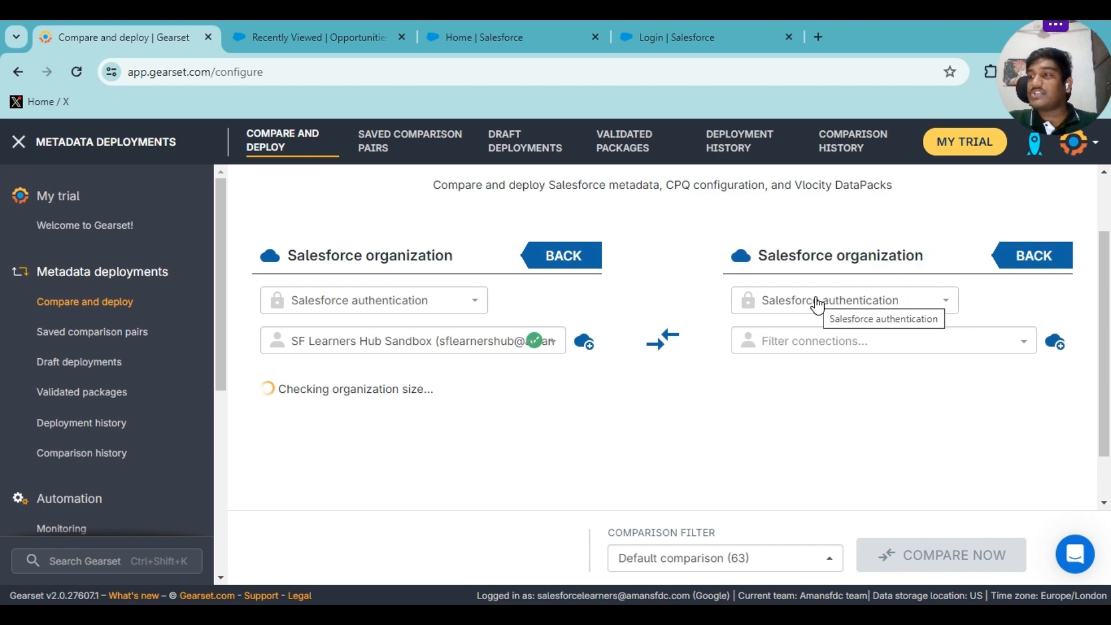
click(819, 333)
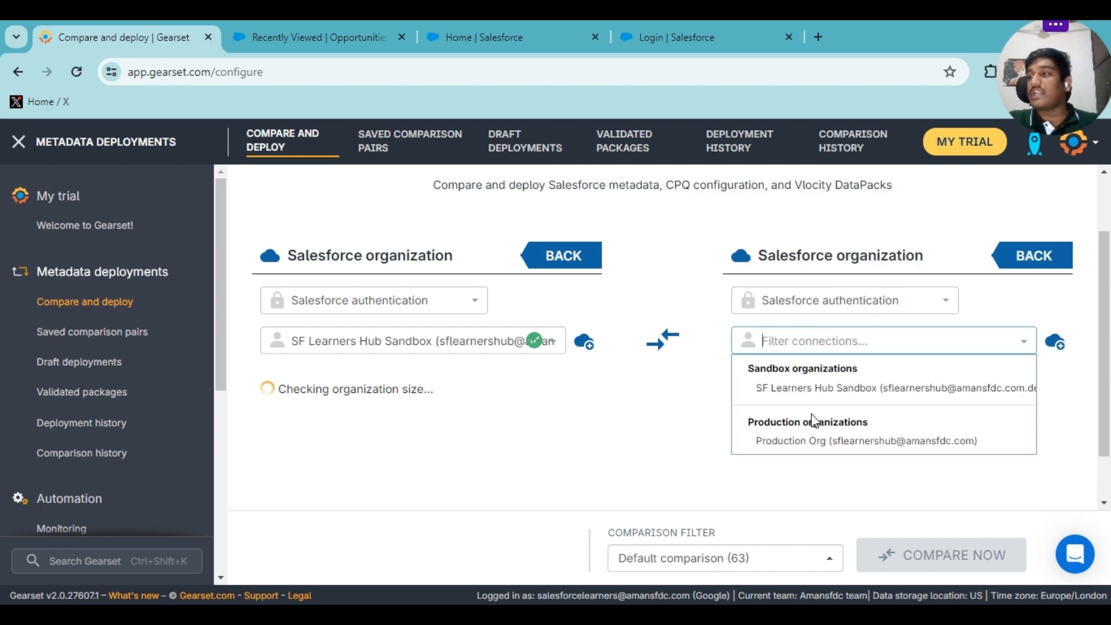
click(822, 441)
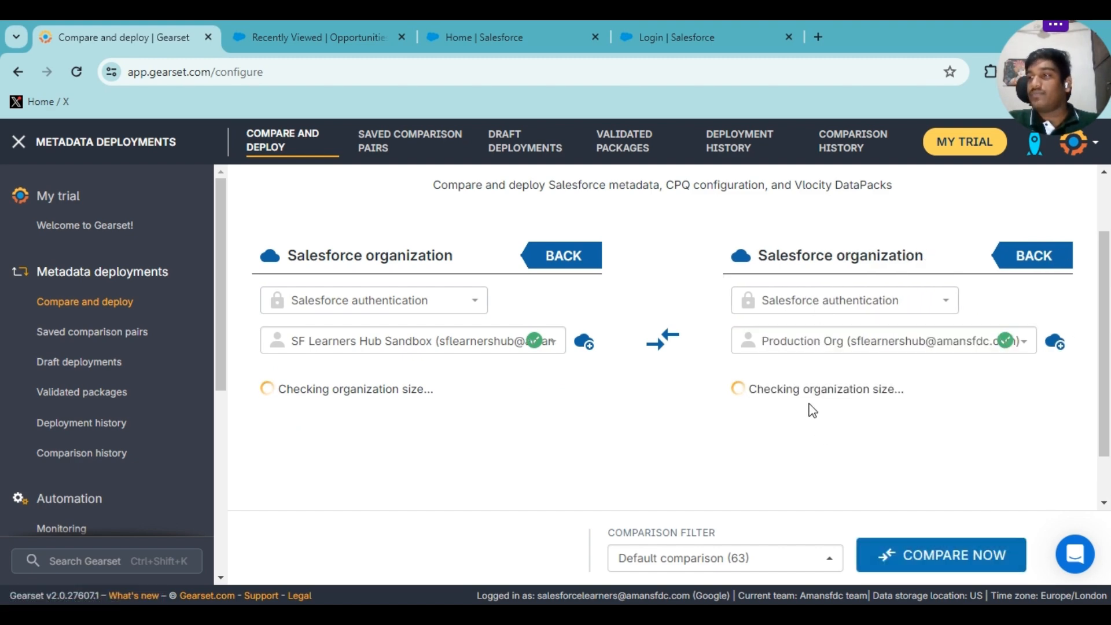
scroll(590, 382, down, 1)
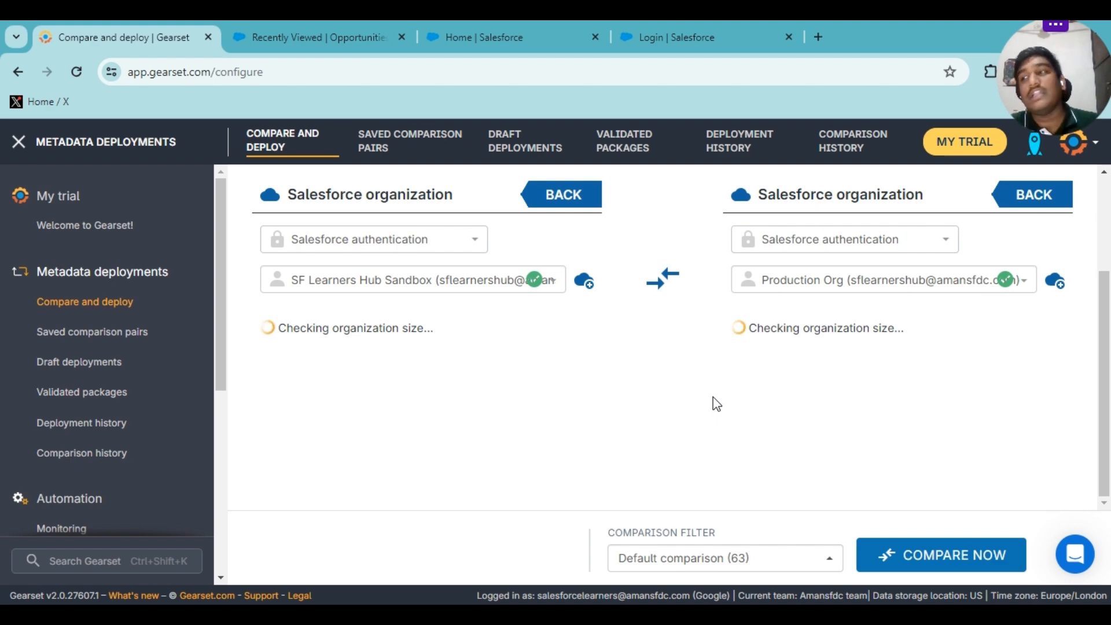
click(737, 557)
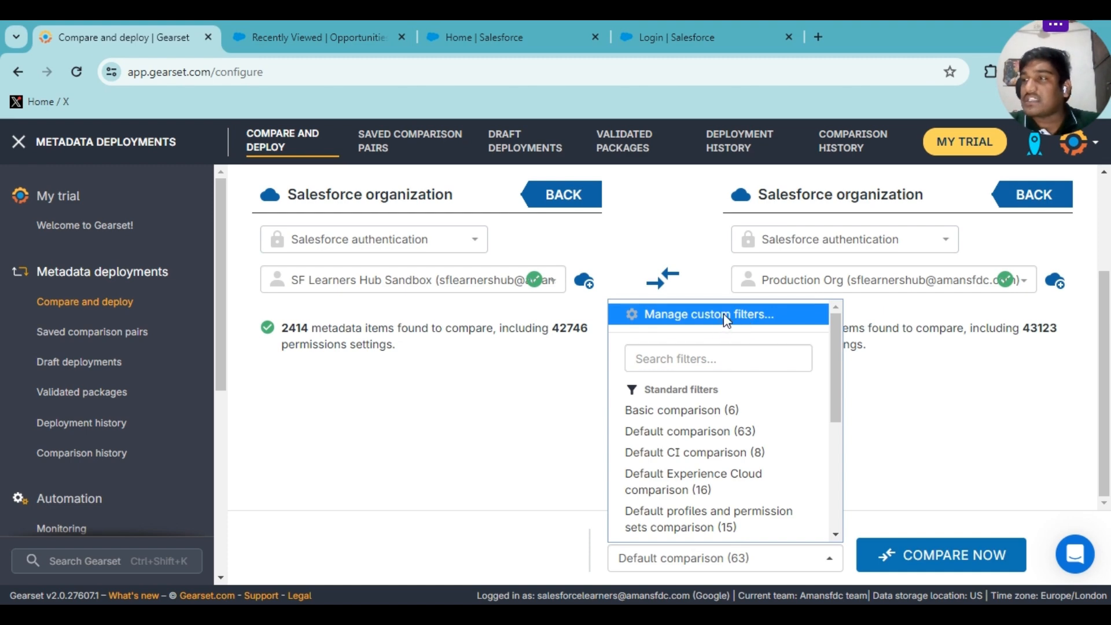
Open custom filter management and clear all selected metadata types.
click(723, 317)
scroll(315, 301, down, 3)
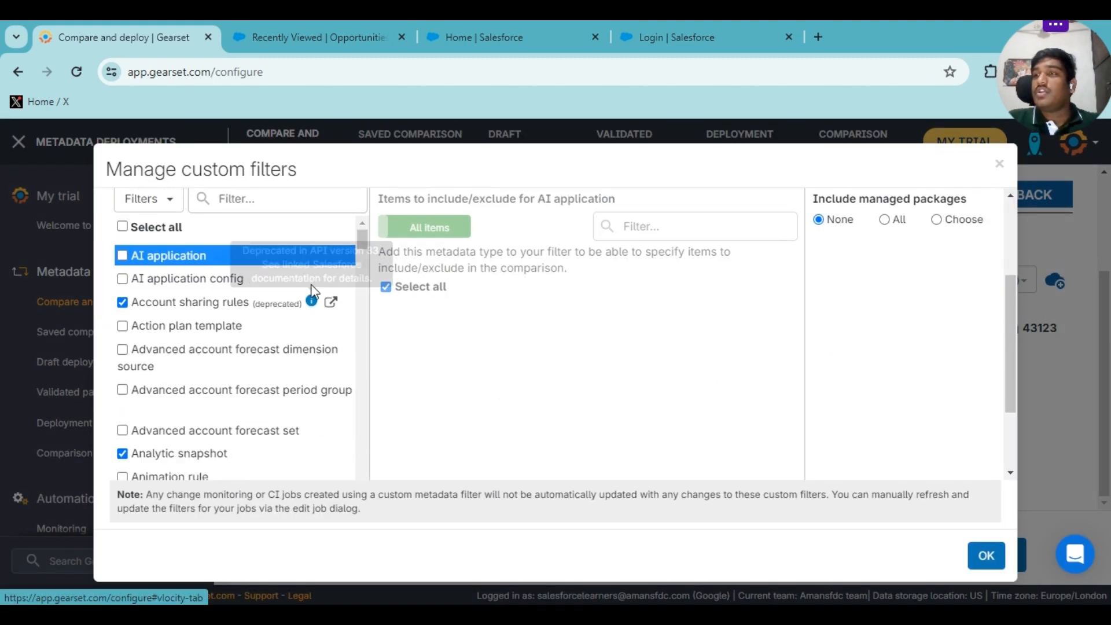
click(122, 219)
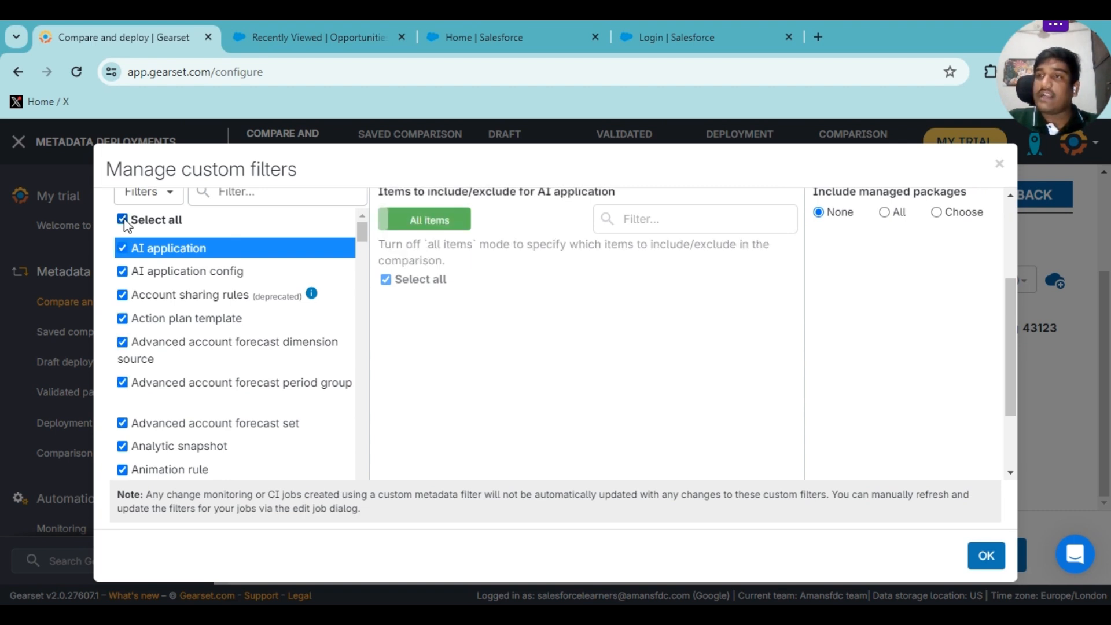
click(123, 222)
scroll(141, 318, down, 3)
scroll(141, 314, up, 3)
scroll(166, 301, up, 2)
scroll(166, 301, up, 2)
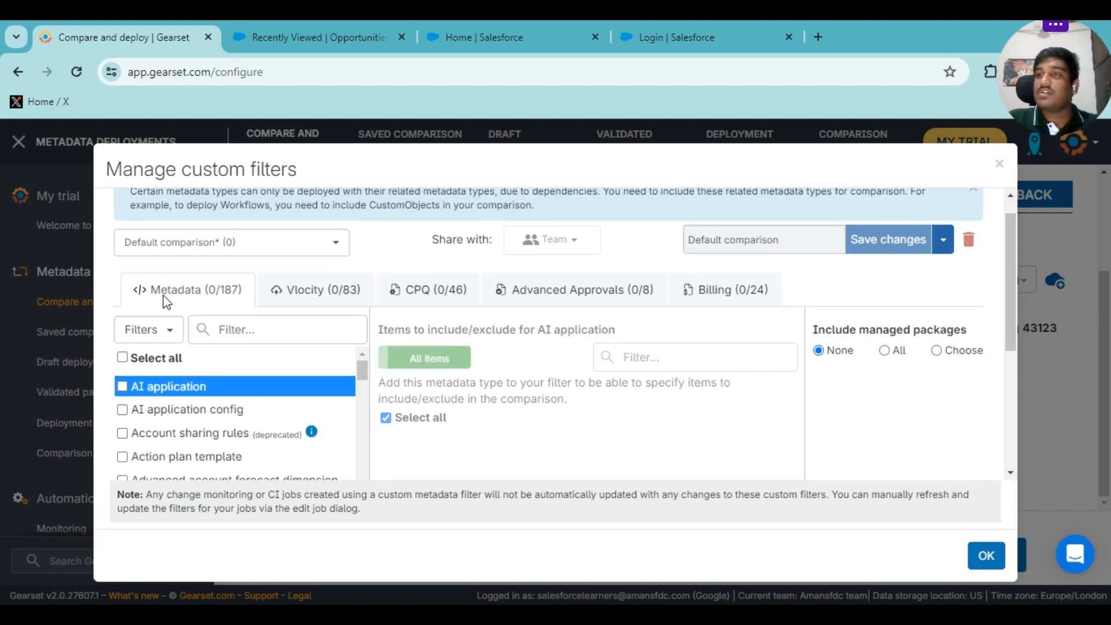
click(165, 335)
click(226, 334)
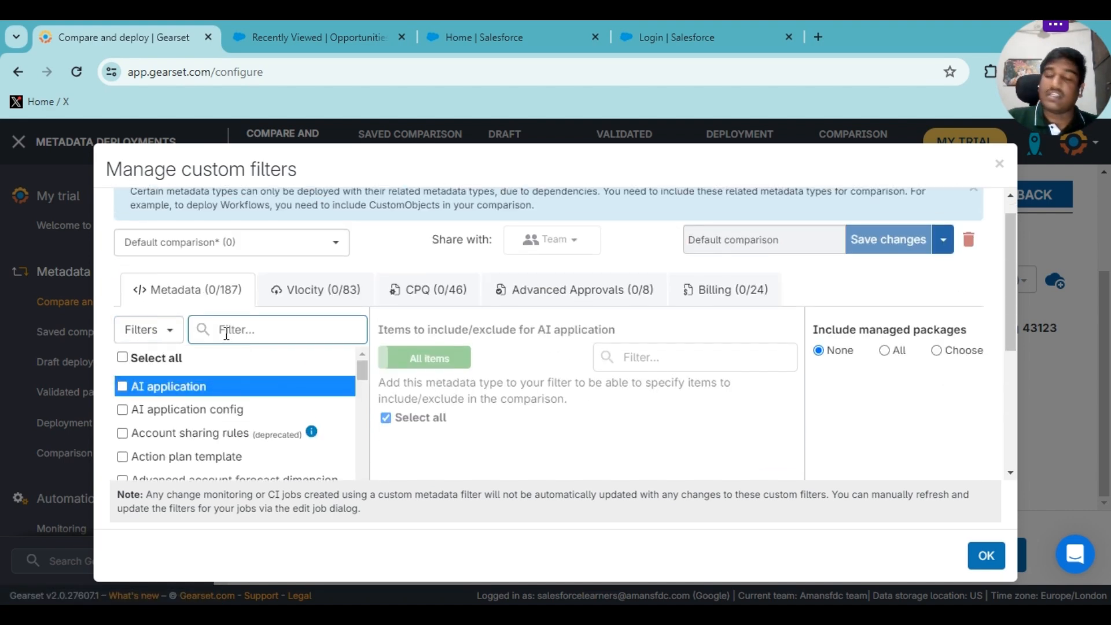
Search 'objec' and include ListView, FieldSet, CustomField and CompactLayout under Custom object.
text(obje)
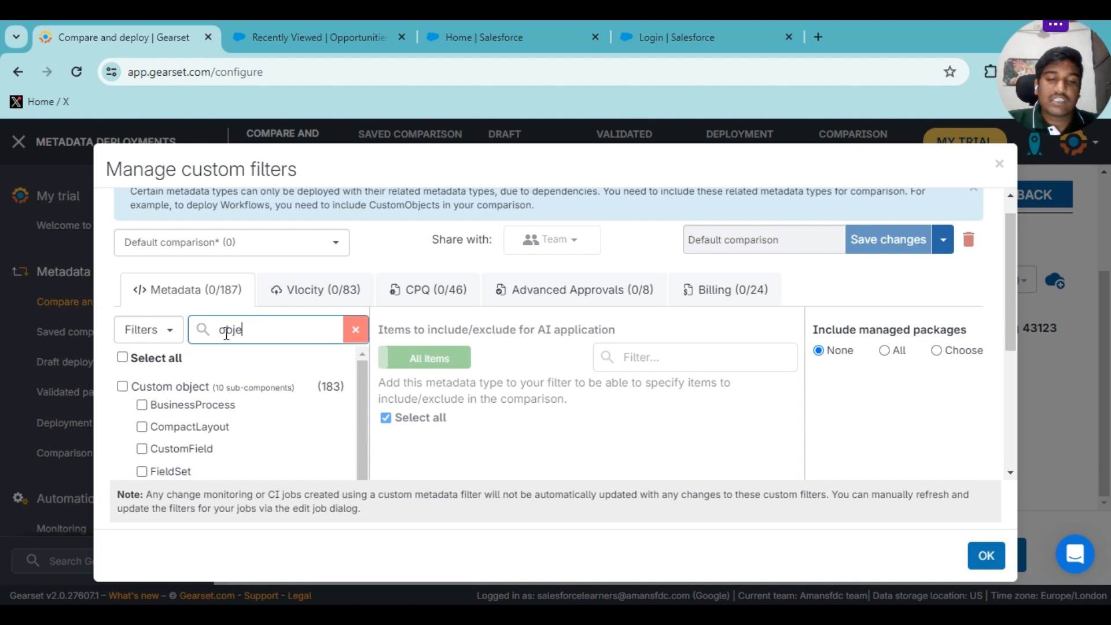
text(cts)
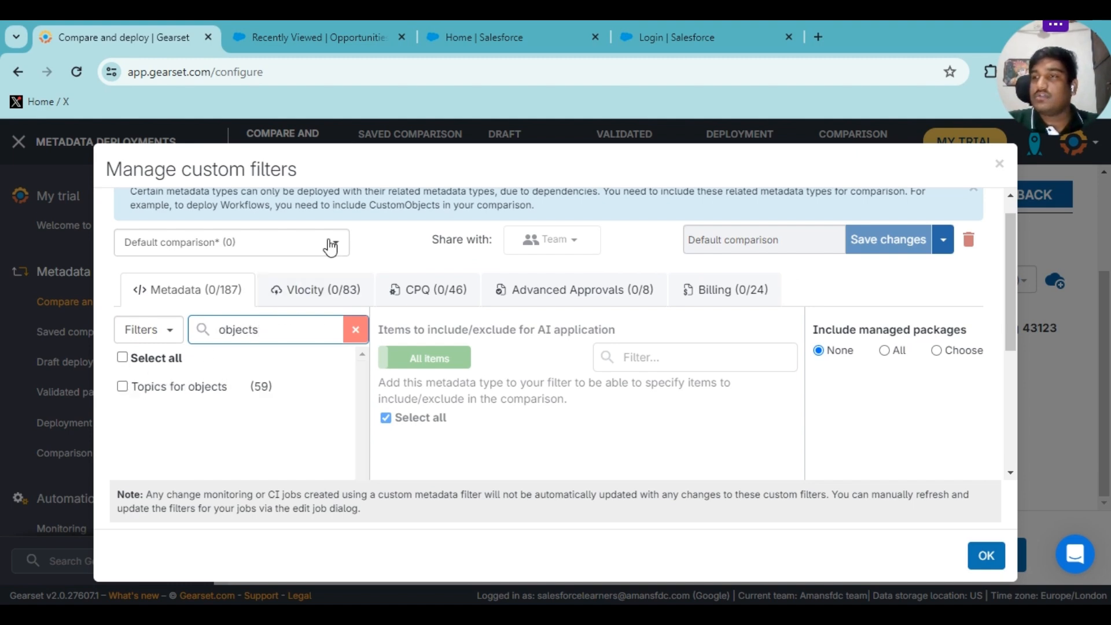
key(BackSpace)
key(BackSpace)
key(BackSpace)
key(BackSpace)
key(BackSpace)
key(BackSpace)
key(BackSpace)
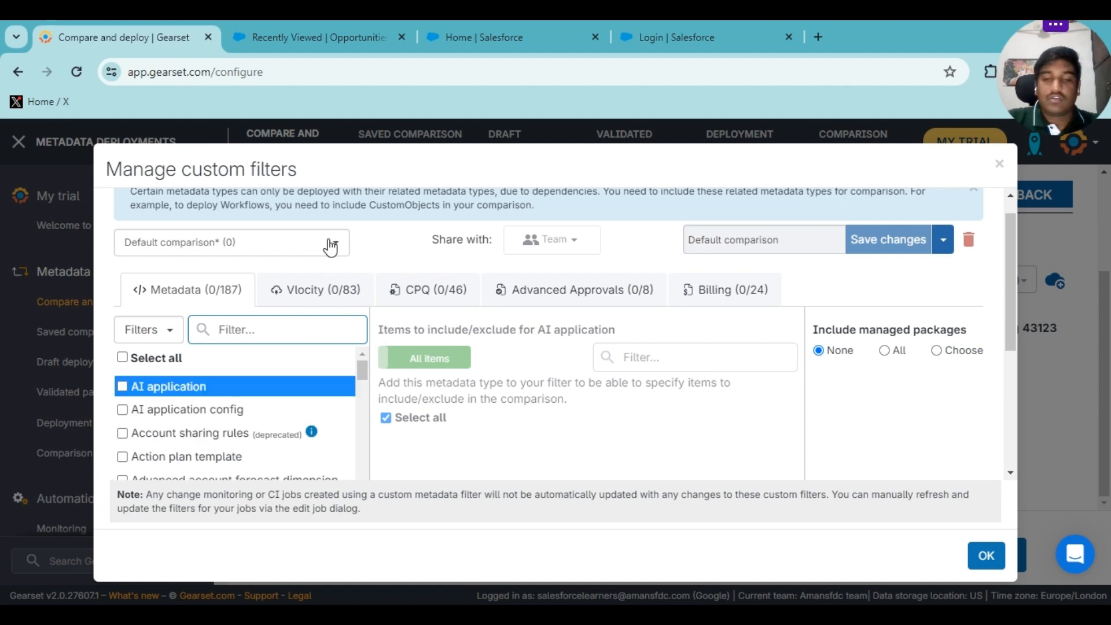
text(objec)
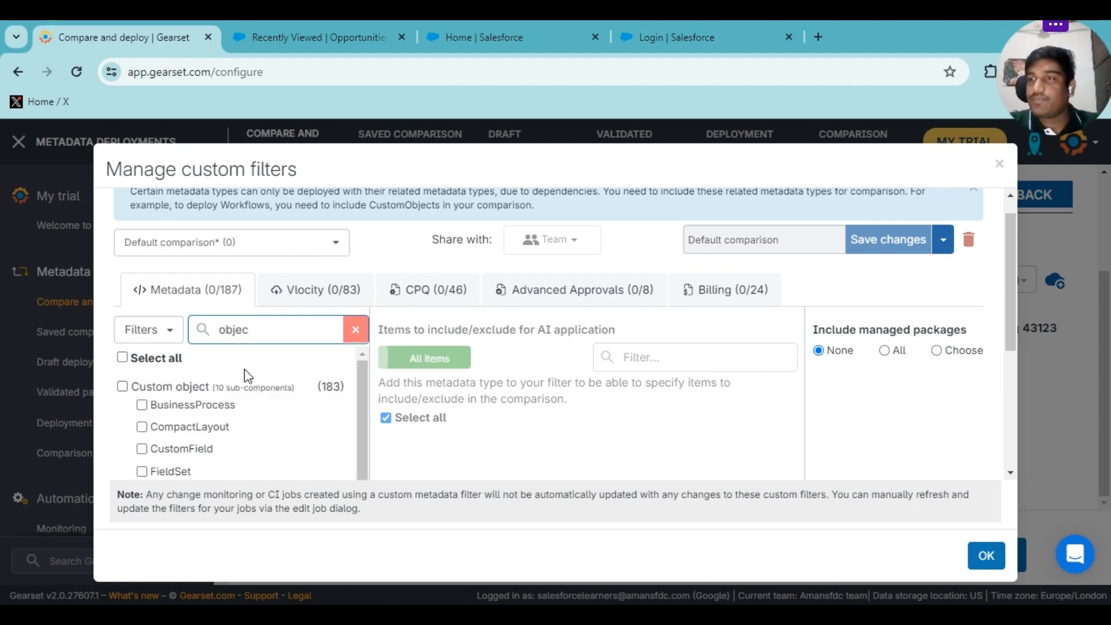
scroll(247, 375, down, 1)
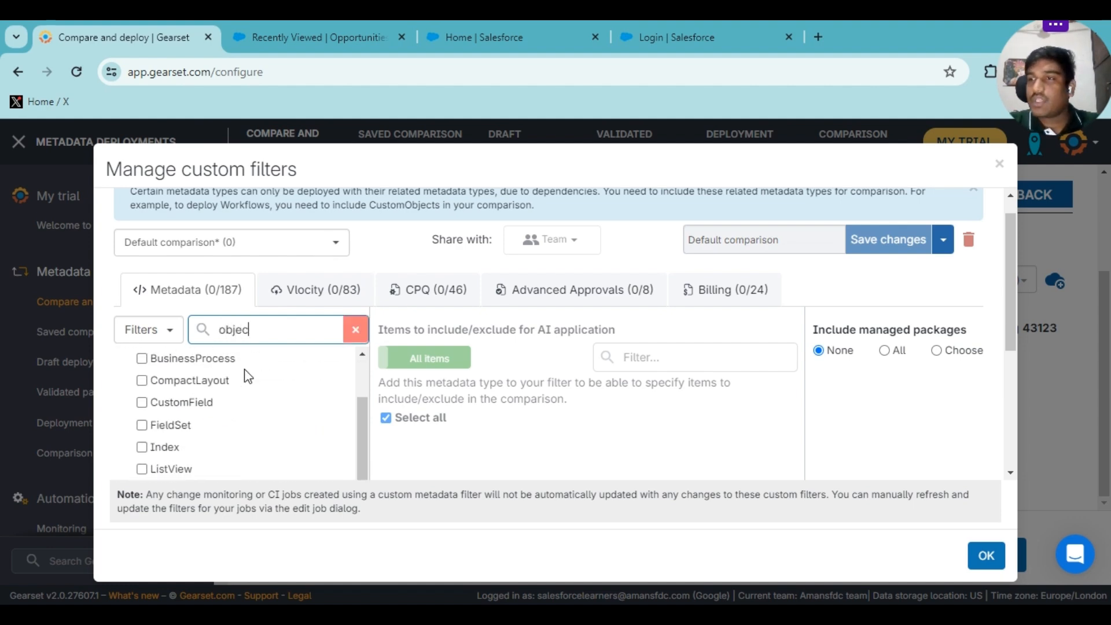
click(141, 467)
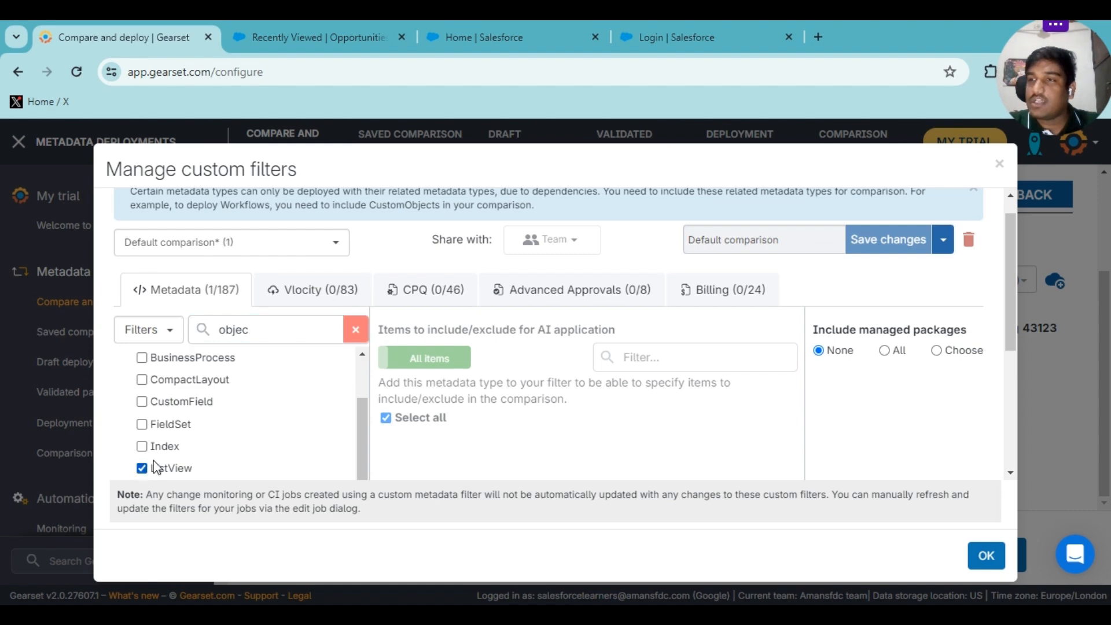
click(141, 423)
click(142, 402)
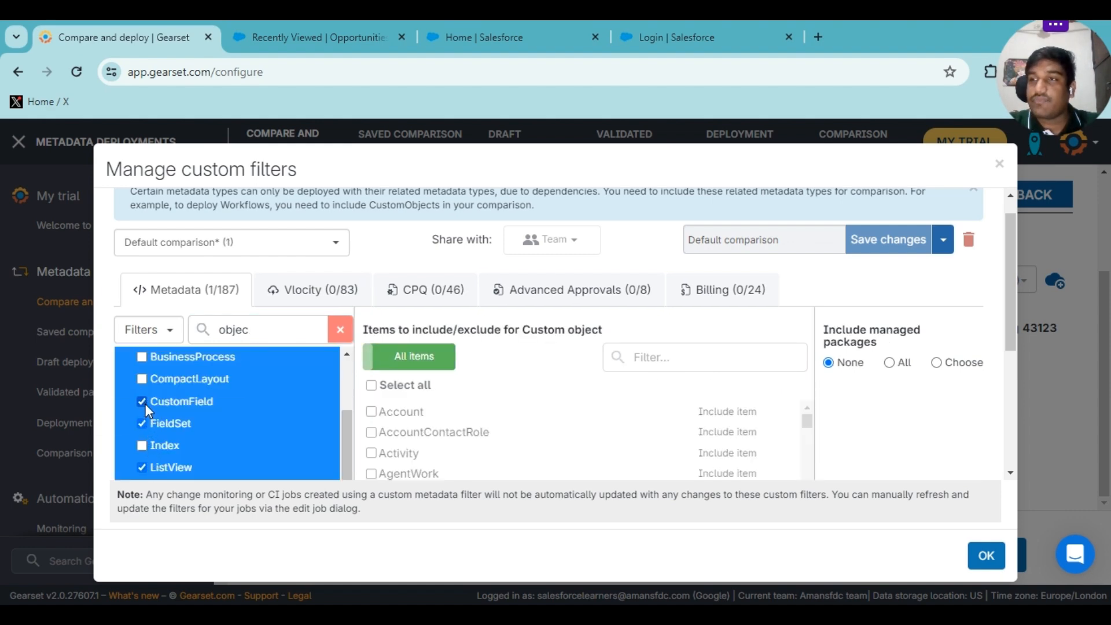
scroll(146, 387, up, 1)
click(145, 395)
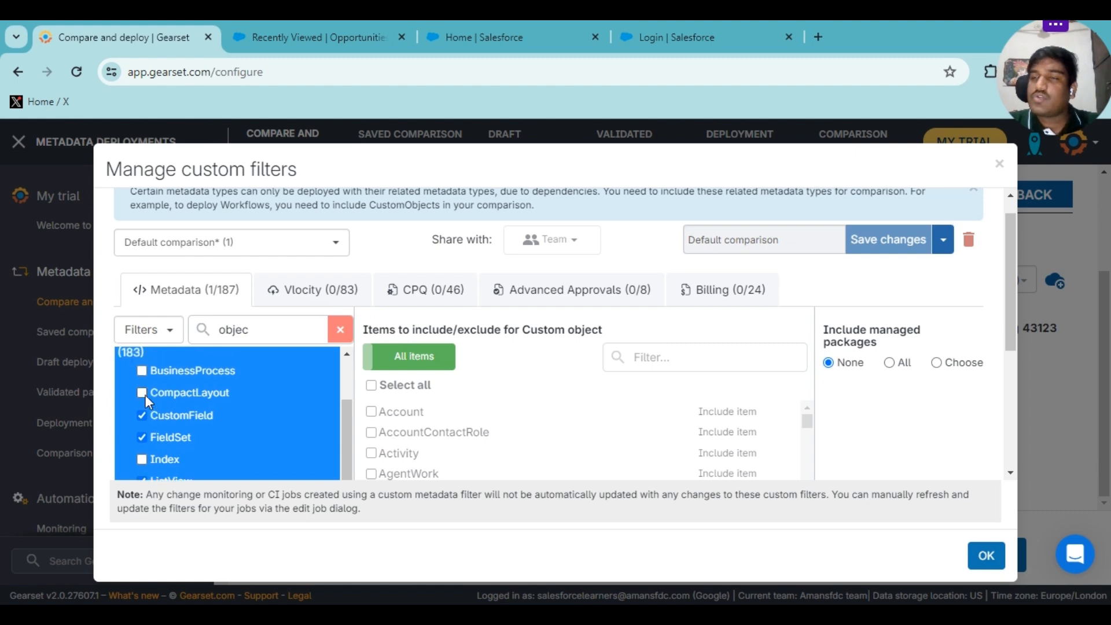
scroll(145, 394, down, 1)
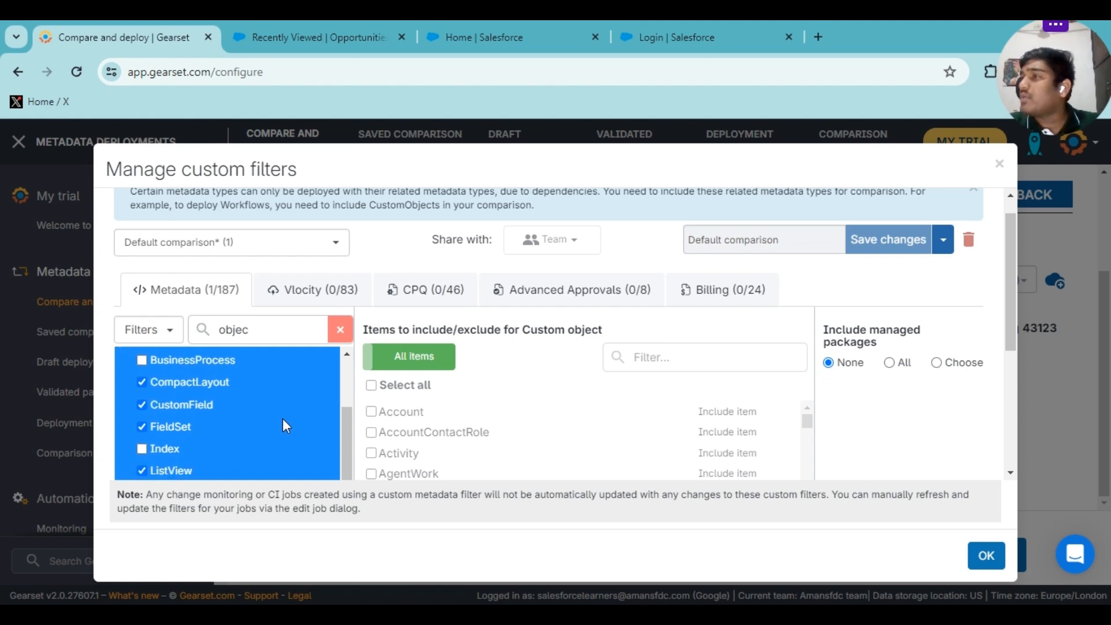
click(1000, 165)
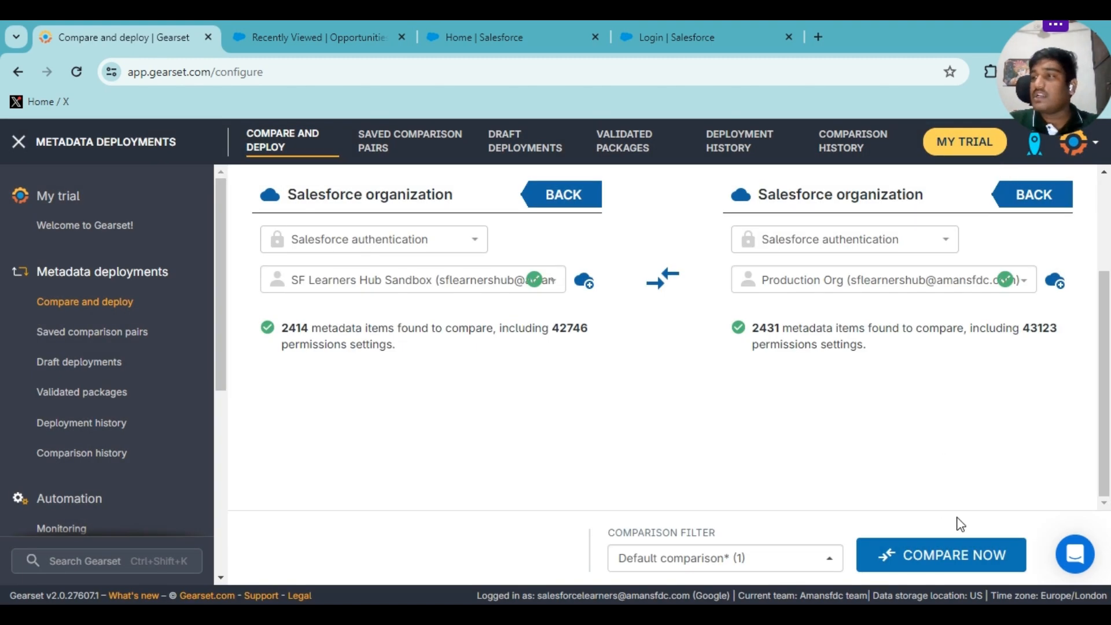
Compare the SF Learners Hub Sandbox with Production and follow the login, retrieval and comparing progress.
click(886, 551)
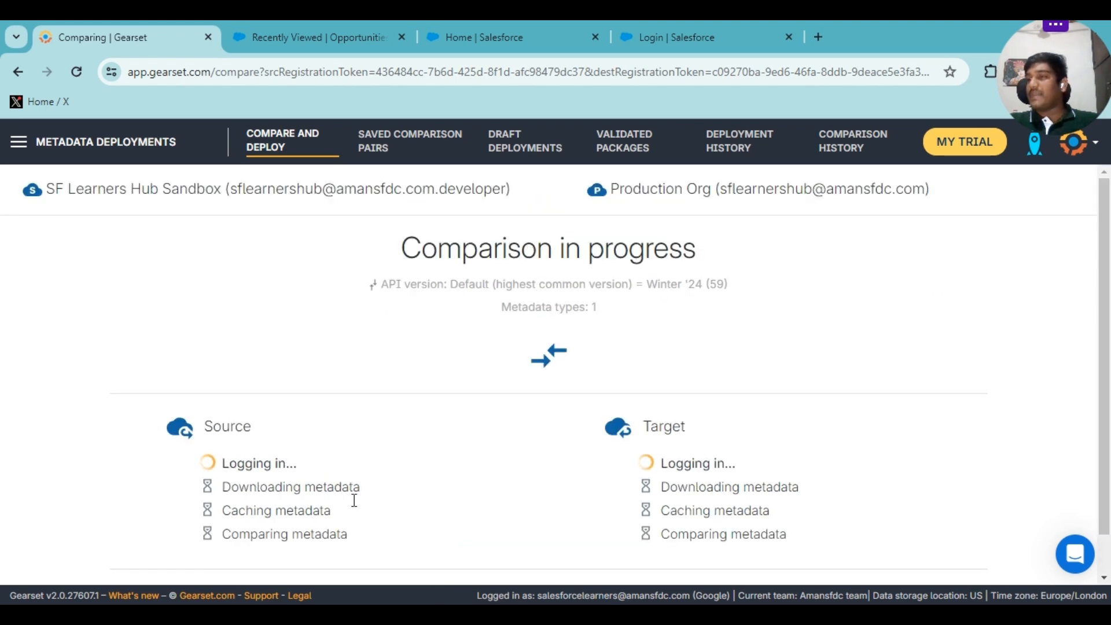
scroll(550, 422, down, 1)
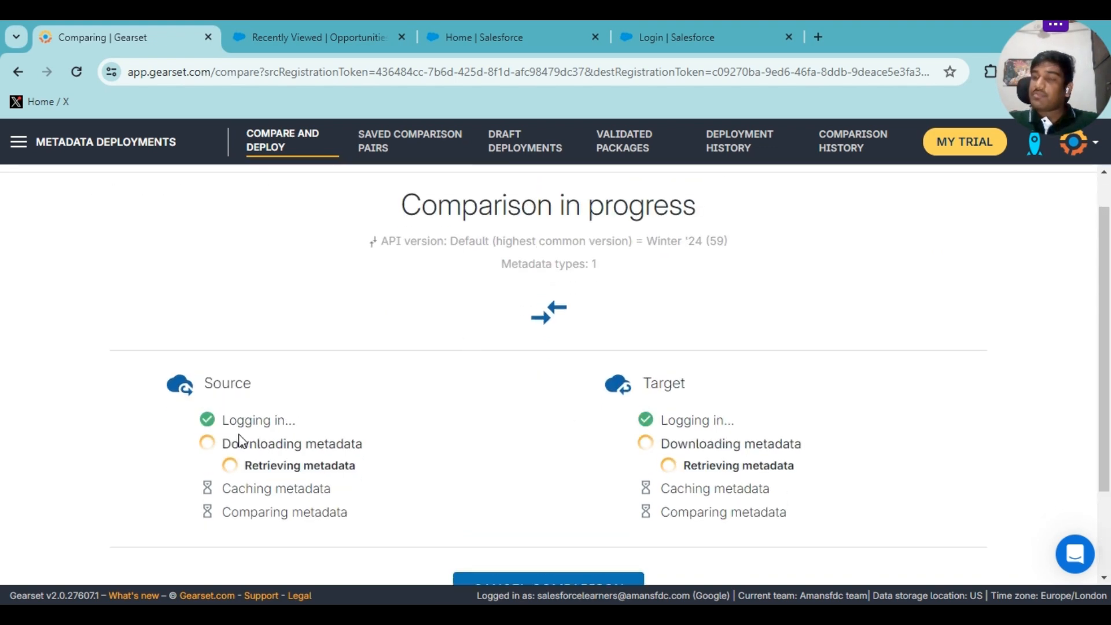
scroll(528, 442, down, 2)
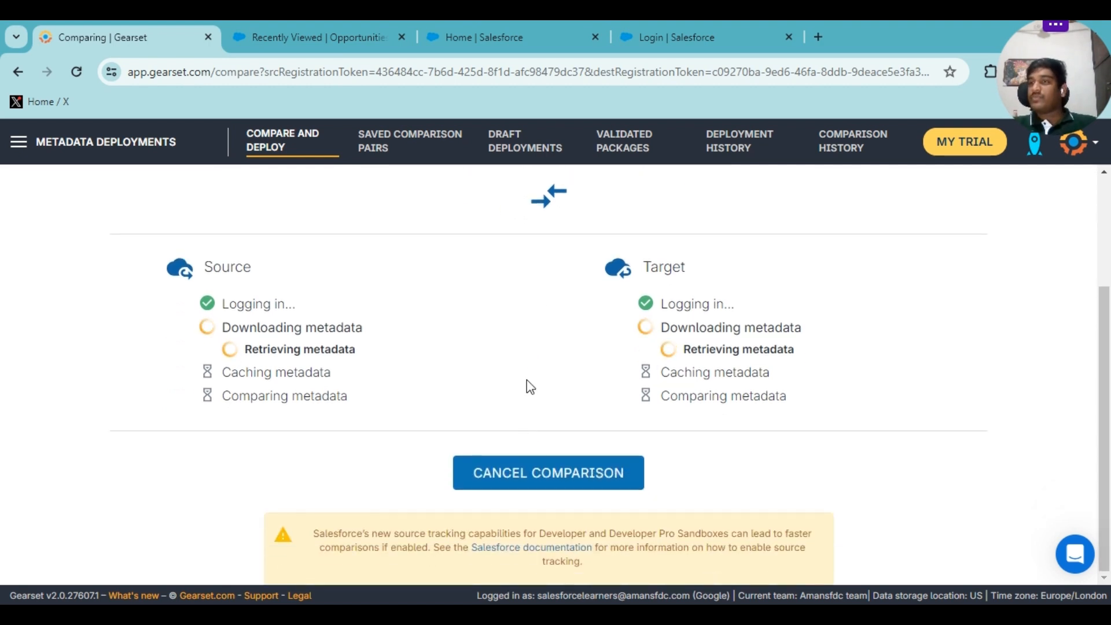
drag(223, 305, 295, 302)
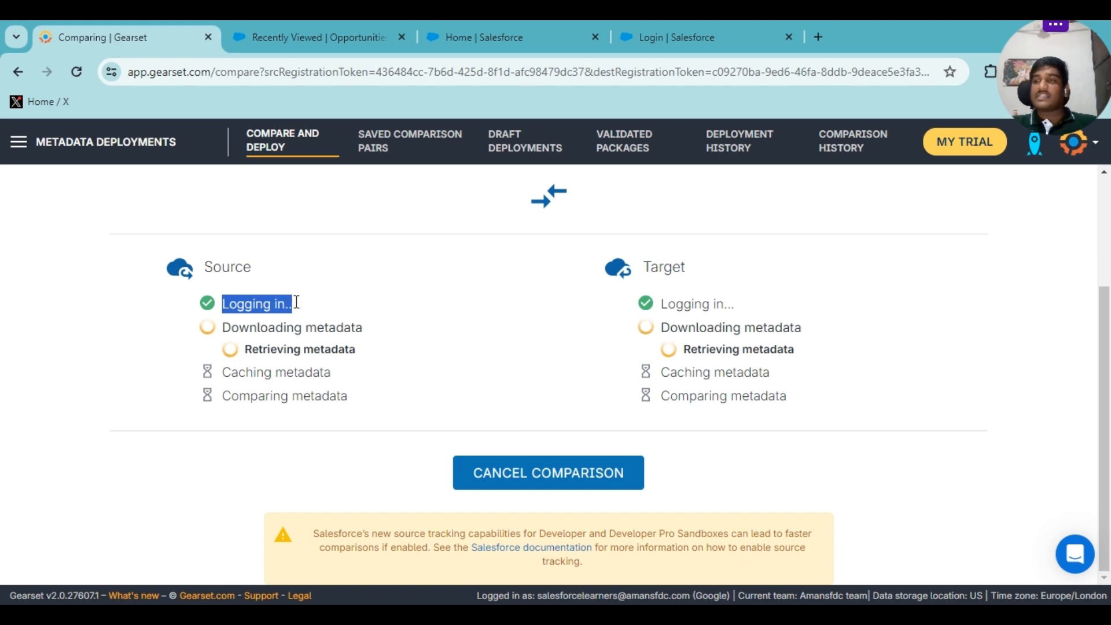
drag(363, 352, 285, 343)
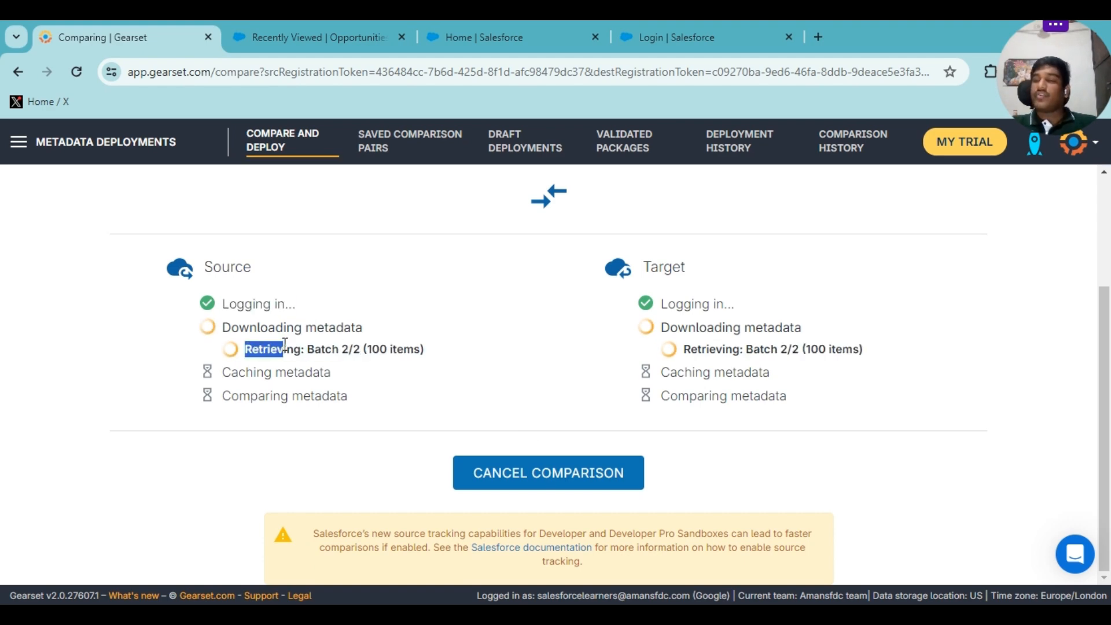
drag(338, 377, 276, 373)
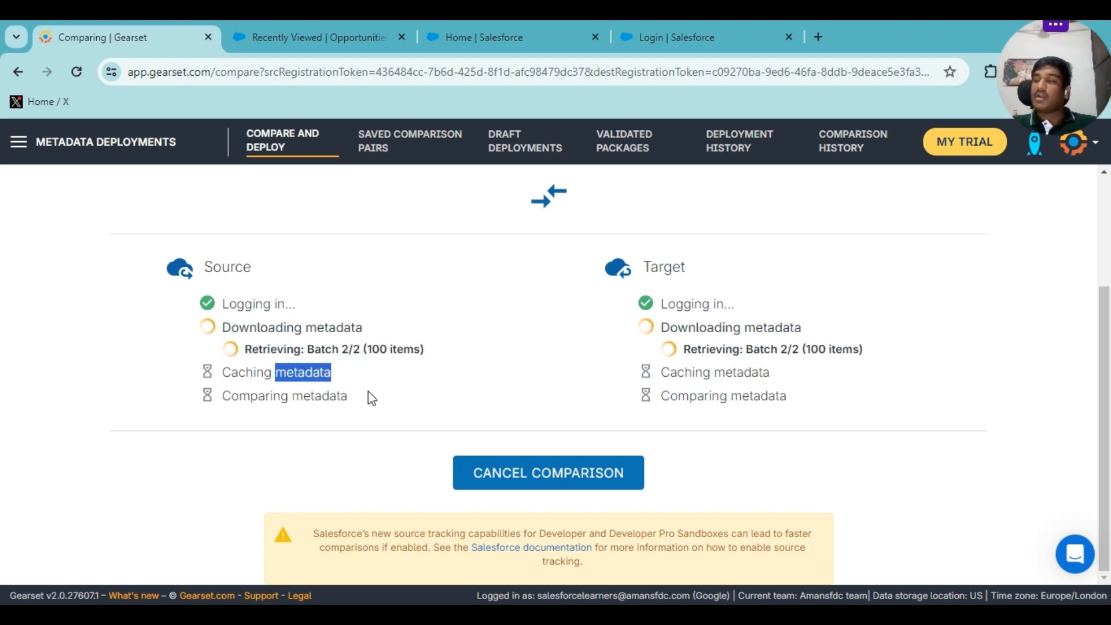
drag(368, 393, 264, 389)
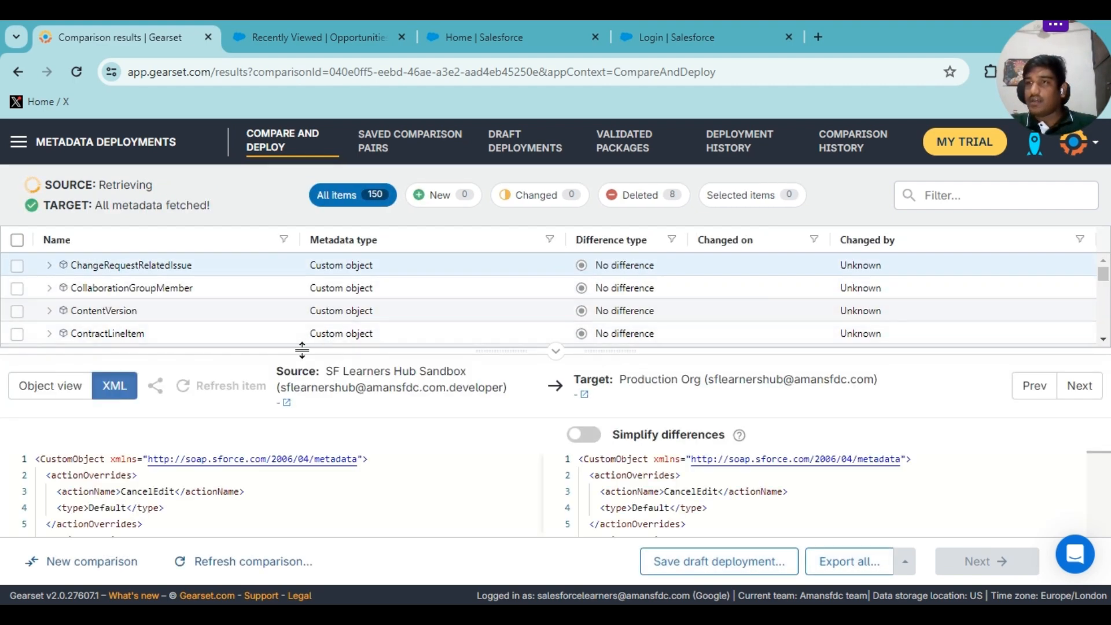
scroll(258, 322, down, 15)
scroll(252, 324, up, 2)
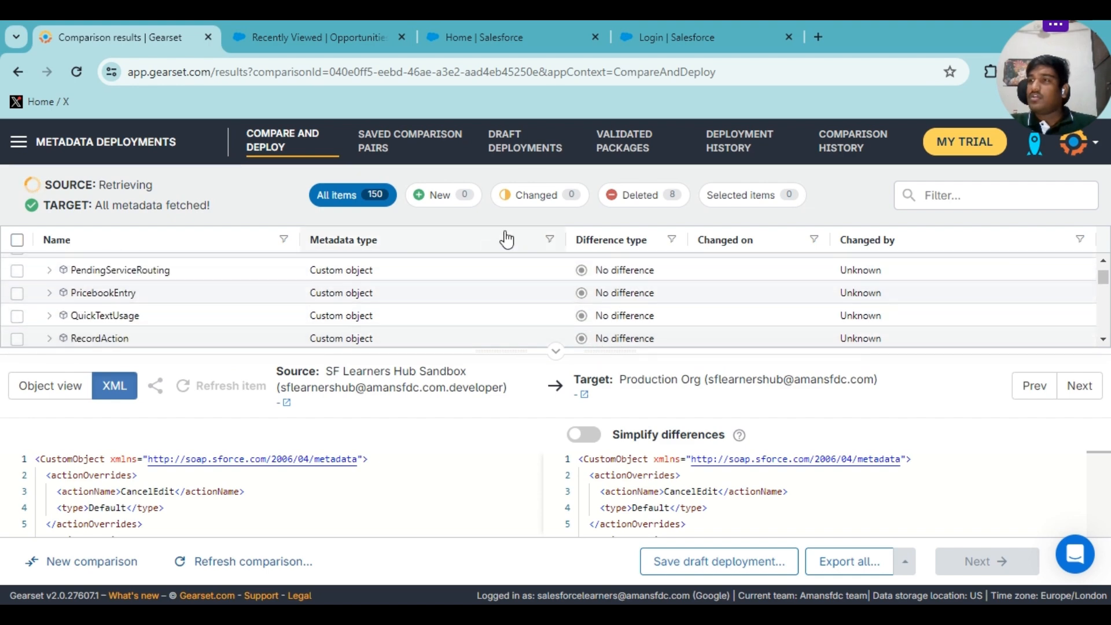
click(635, 196)
scroll(206, 283, down, 2)
scroll(206, 289, up, 2)
scroll(207, 292, down, 2)
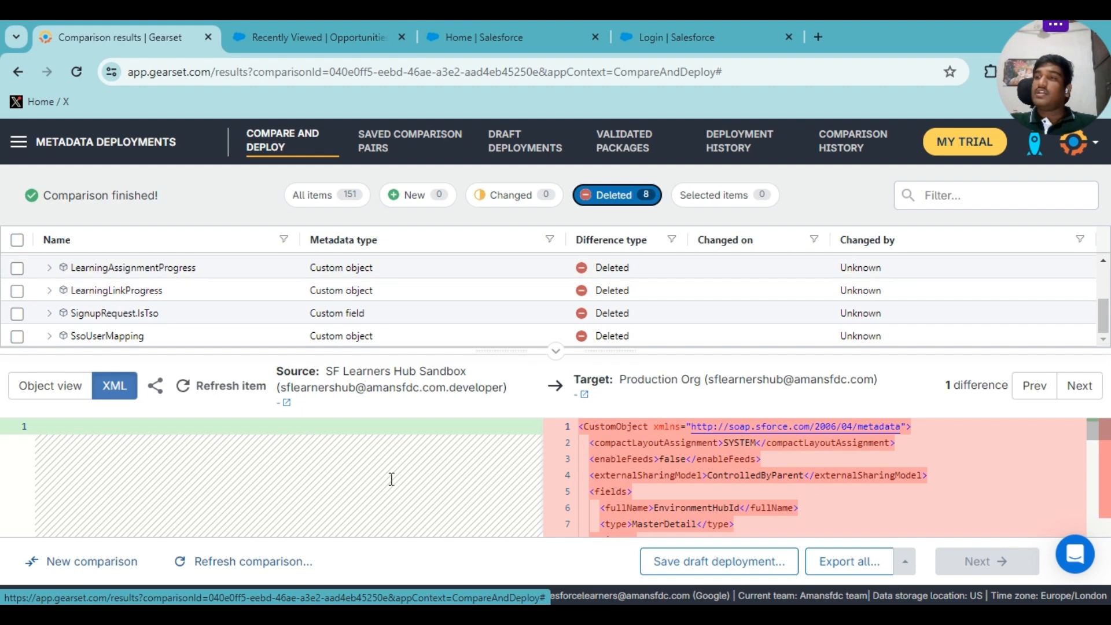
click(296, 432)
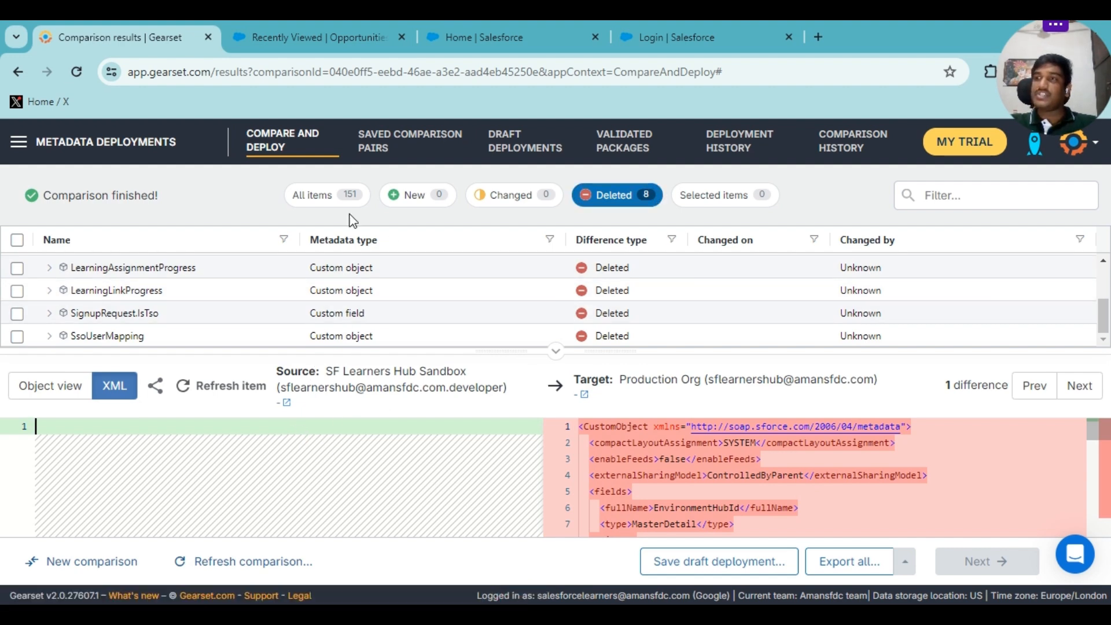
click(351, 204)
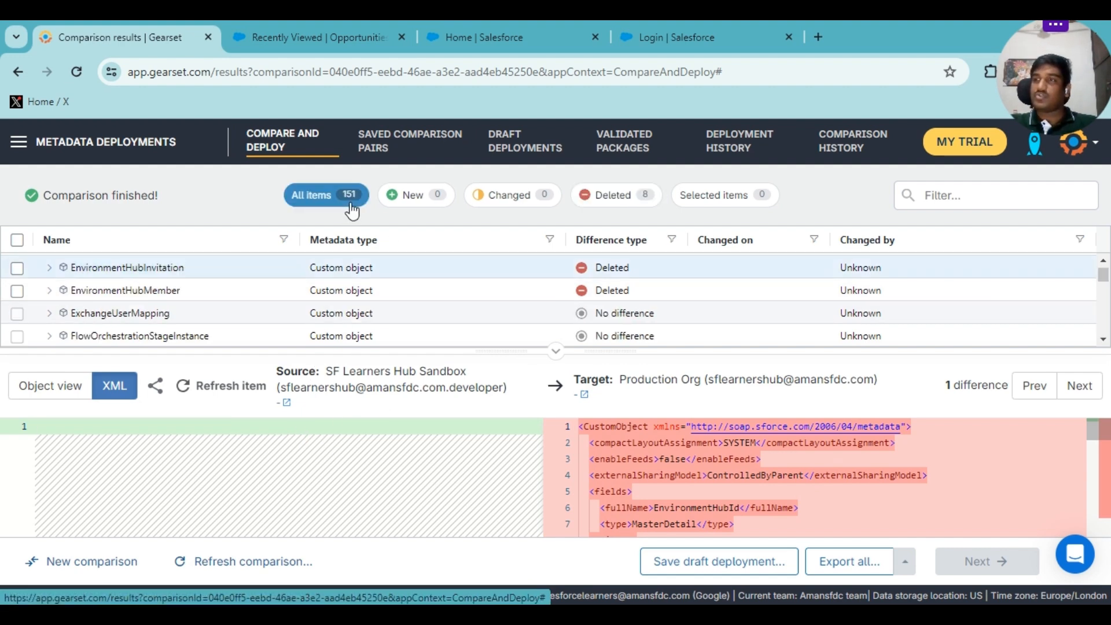
scroll(184, 306, down, 6)
scroll(112, 314, up, 10)
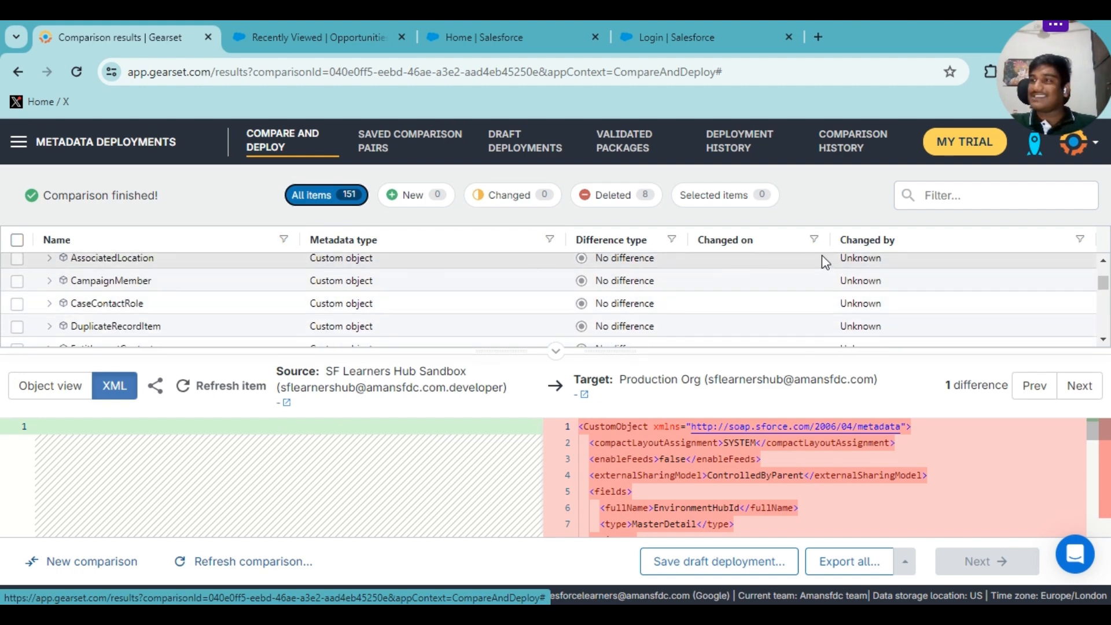
click(283, 240)
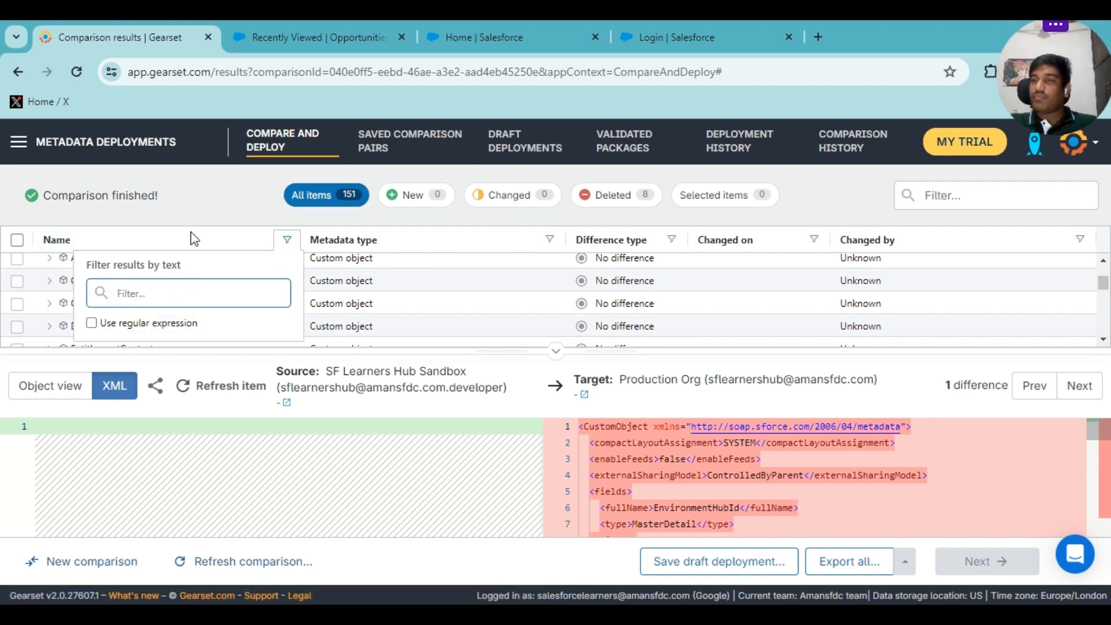
click(176, 208)
scroll(169, 301, down, 5)
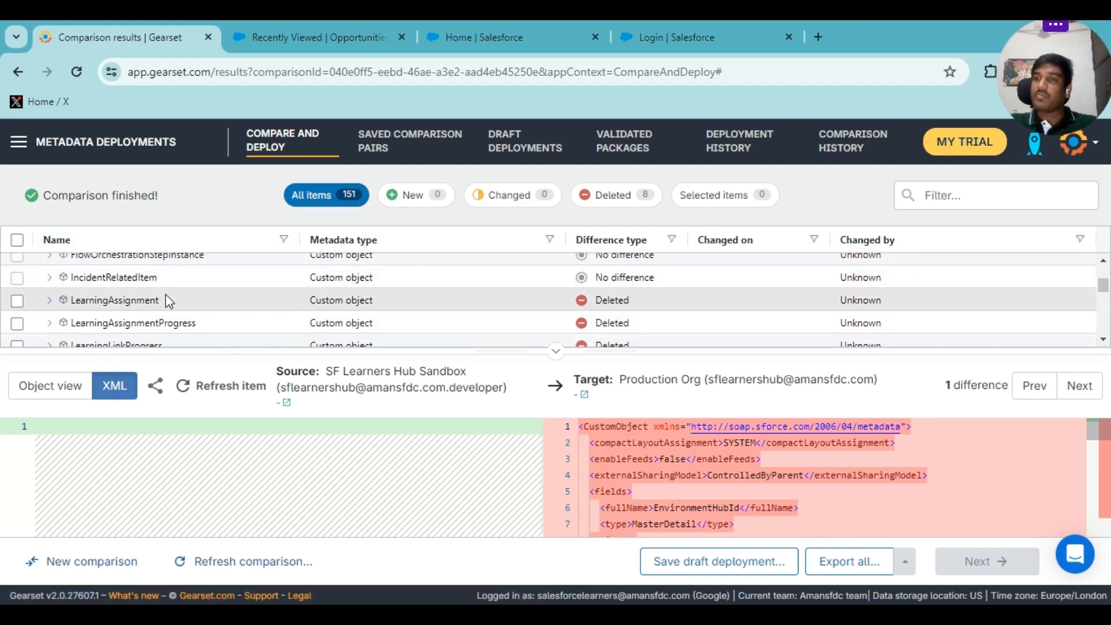
scroll(166, 293, down, 10)
scroll(164, 293, up, 2)
scroll(144, 293, down, 2)
scroll(144, 293, down, 4)
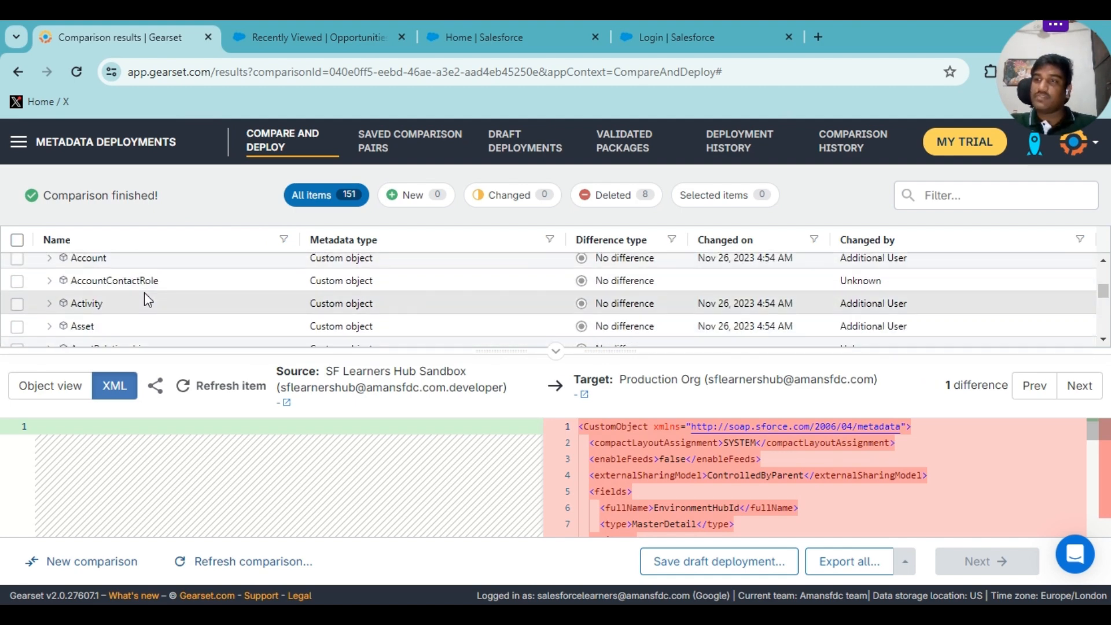
scroll(145, 292, down, 4)
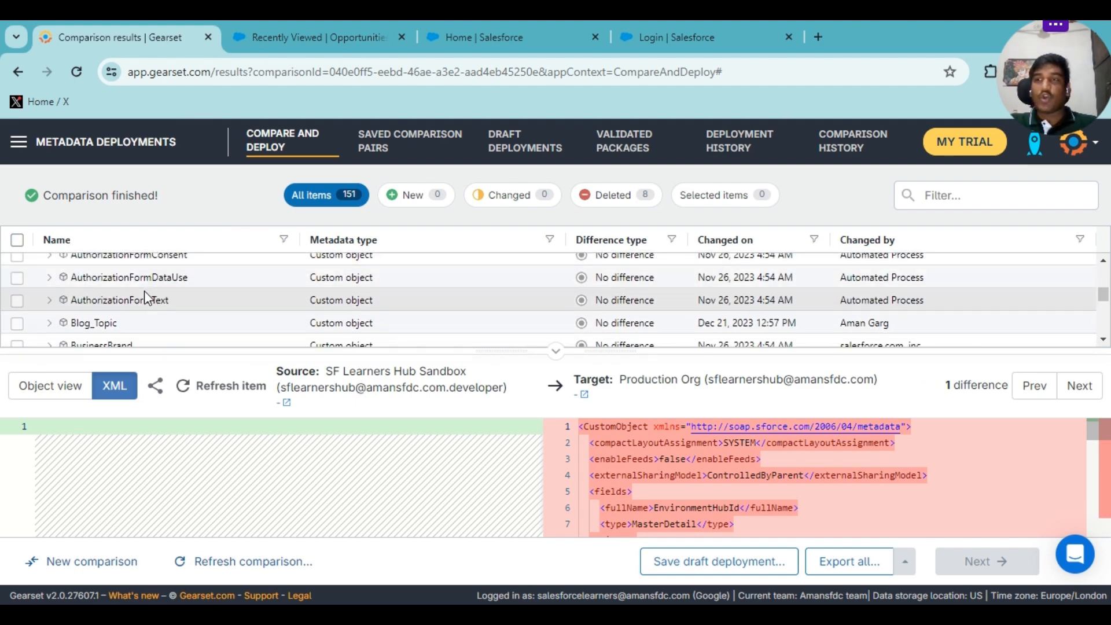
scroll(81, 283, up, 2)
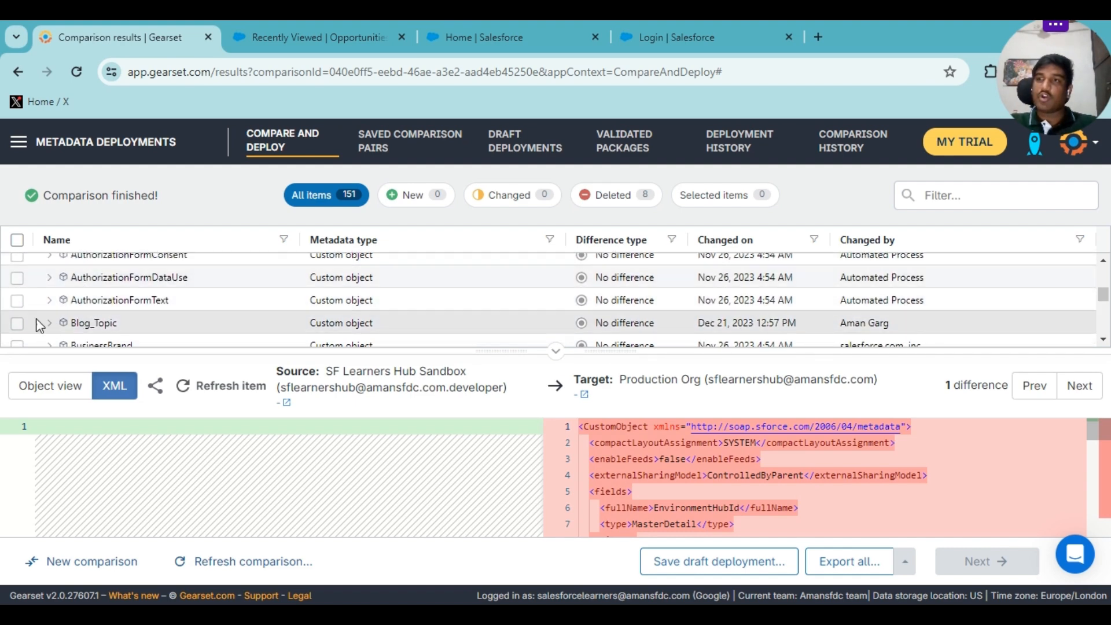
scroll(87, 313, down, 3)
click(87, 301)
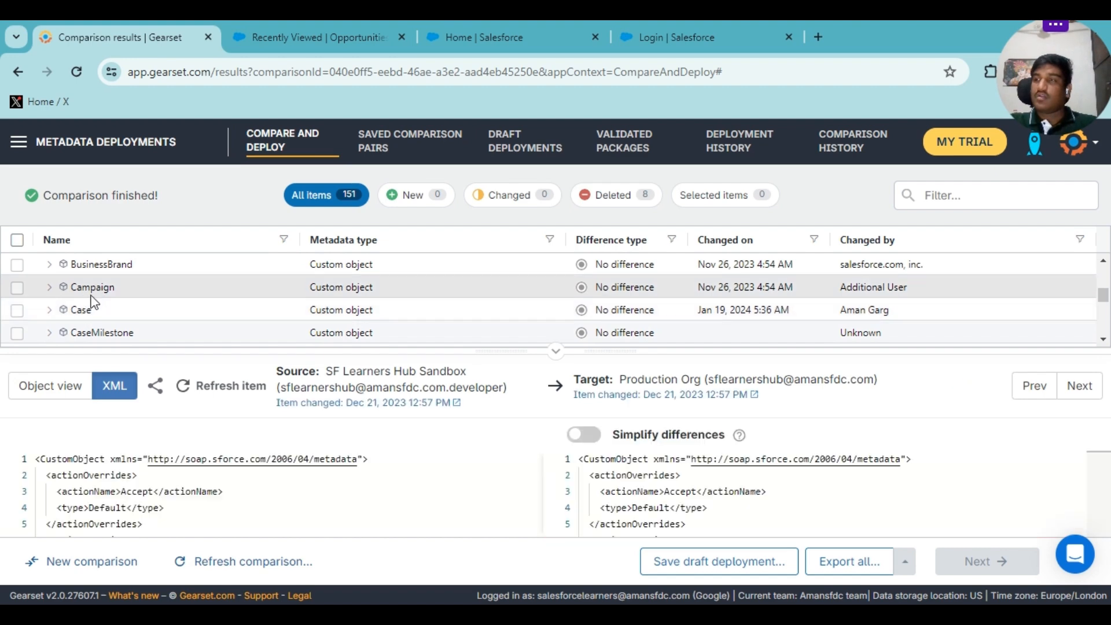
scroll(135, 301, down, 3)
scroll(122, 298, down, 3)
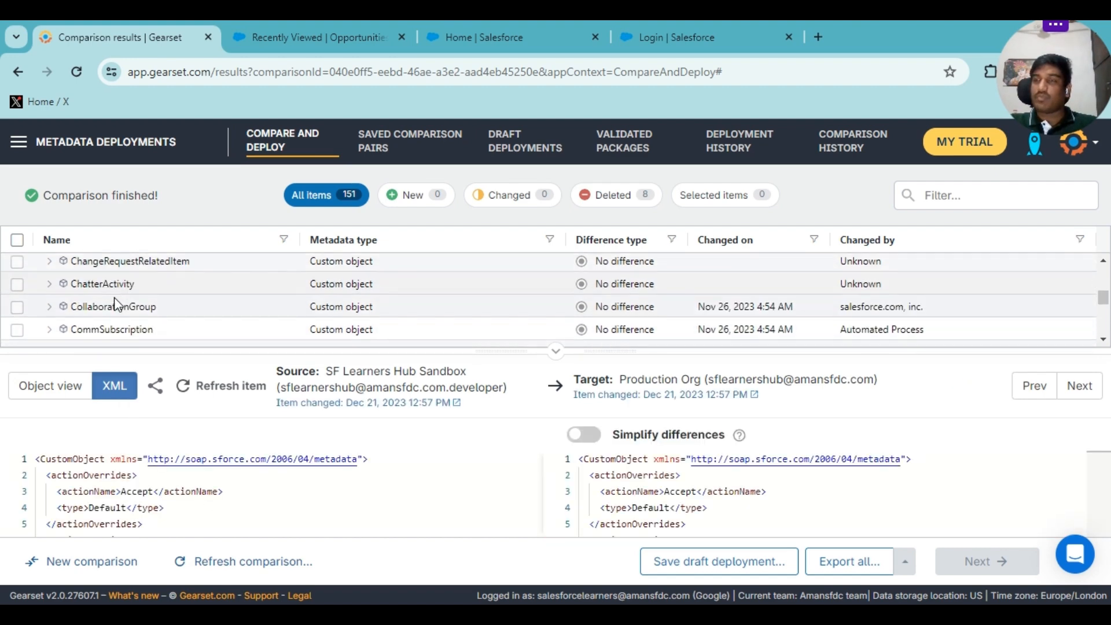
scroll(114, 297, up, 3)
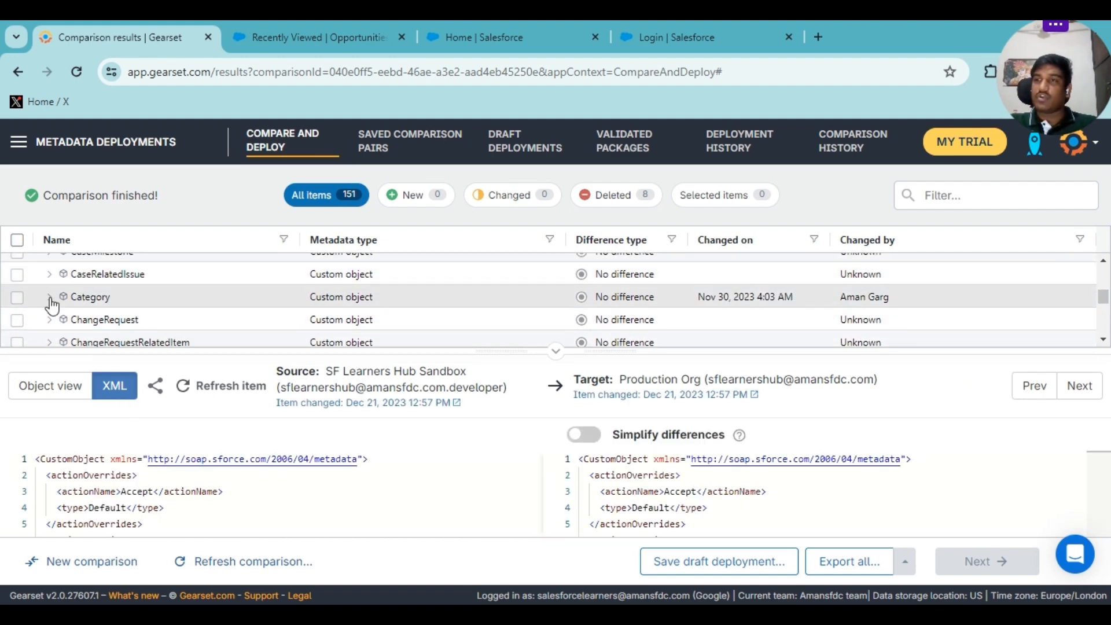
click(83, 298)
scroll(423, 301, down, 10)
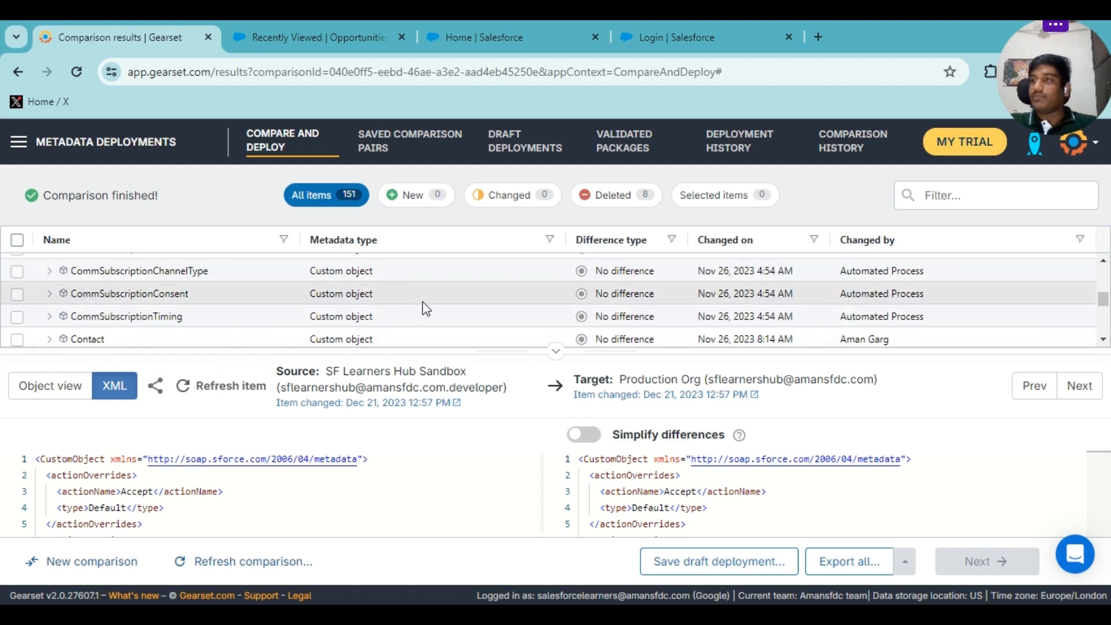
scroll(432, 300, down, 10)
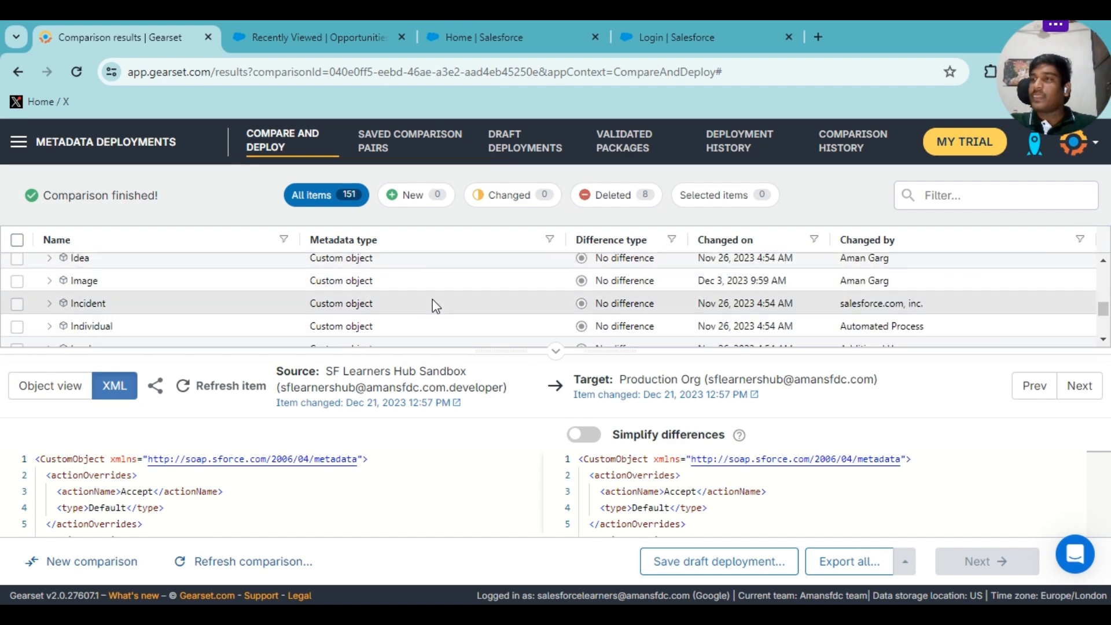
scroll(436, 300, down, 15)
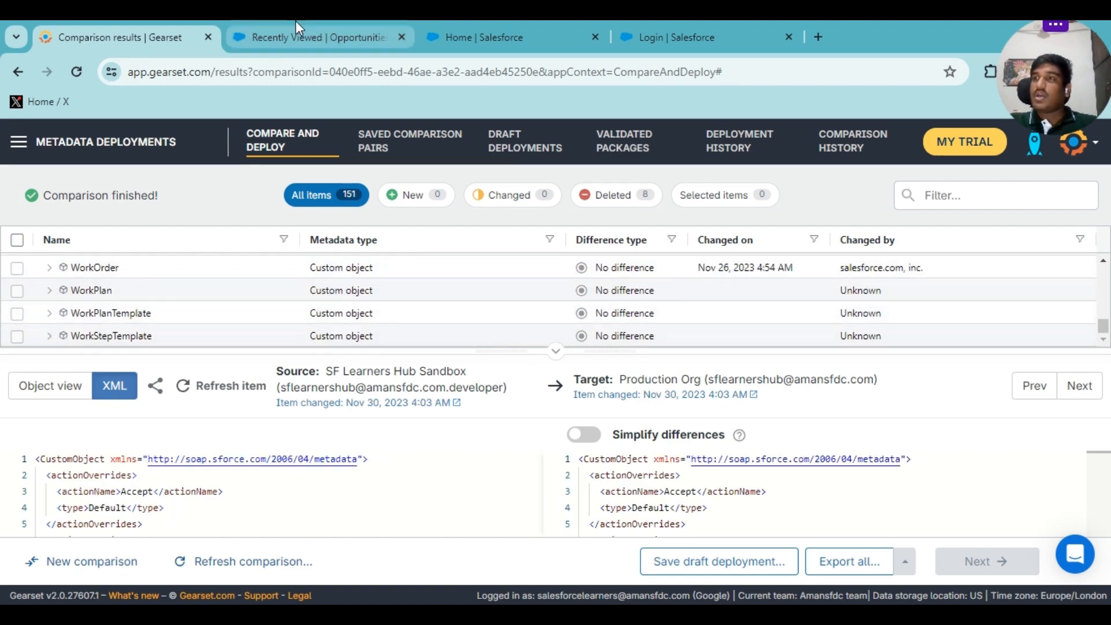
Log in to the sandbox through test.salesforce.com and open its Setup in a new tab.
click(292, 40)
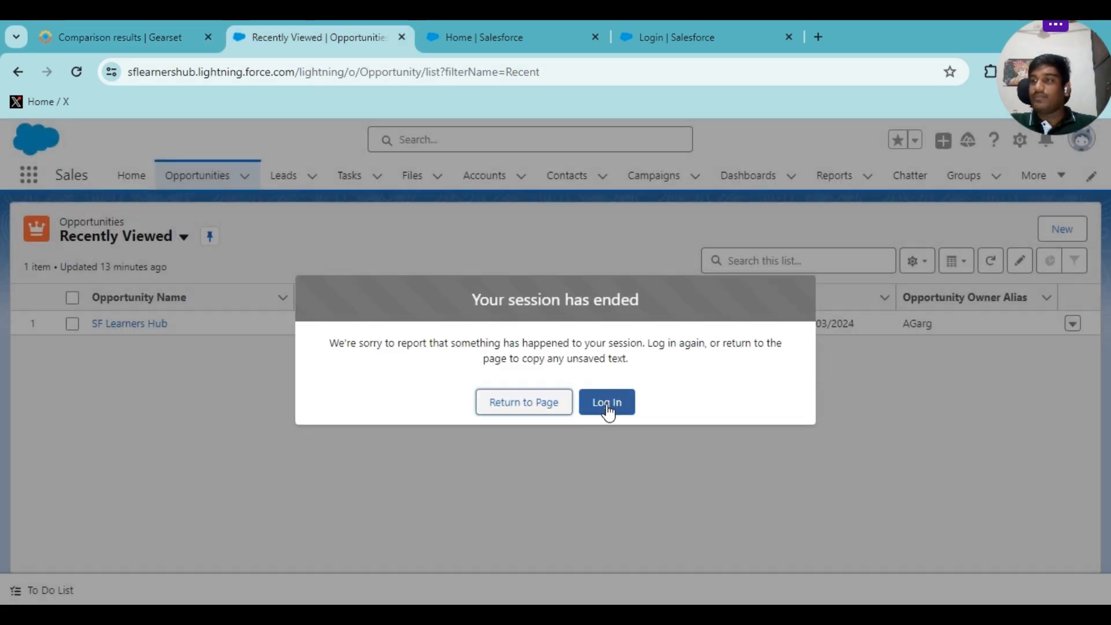
click(606, 404)
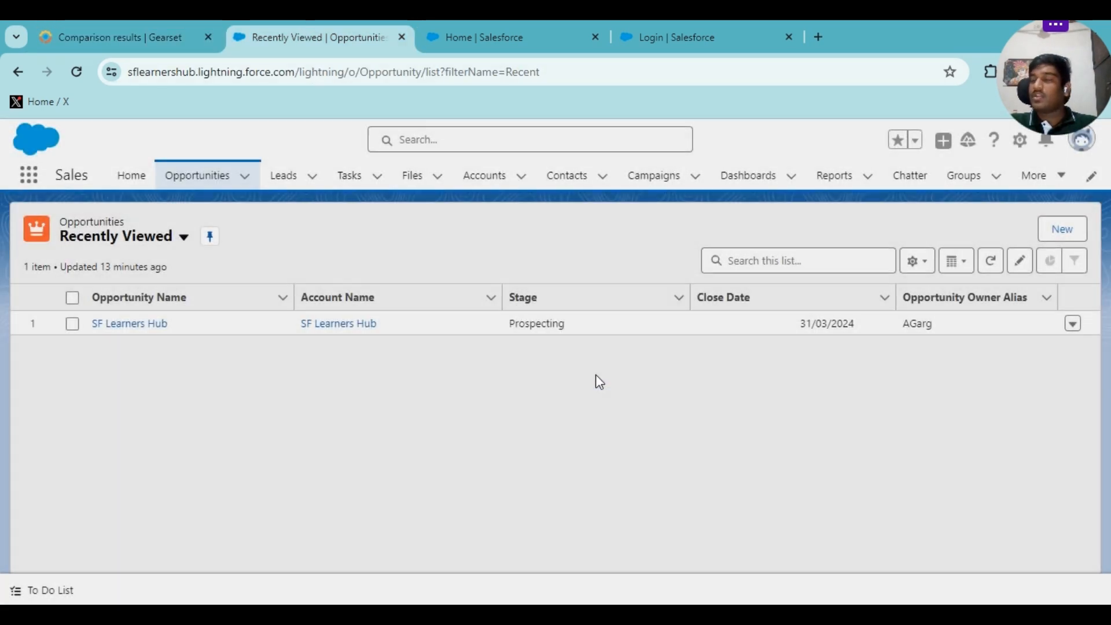
click(1020, 140)
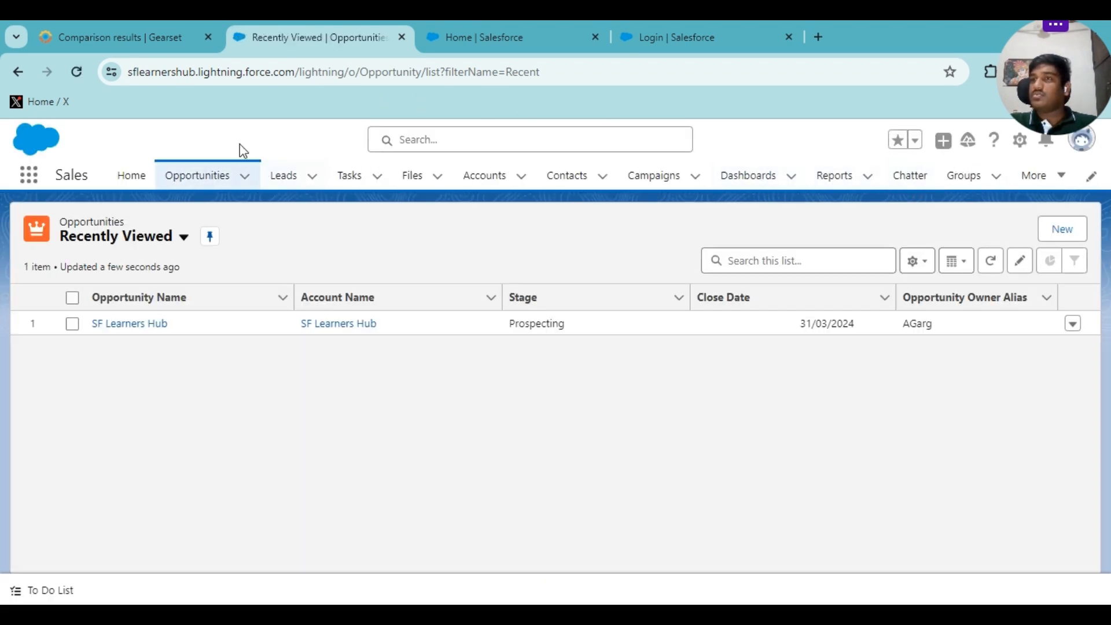
click(290, 73)
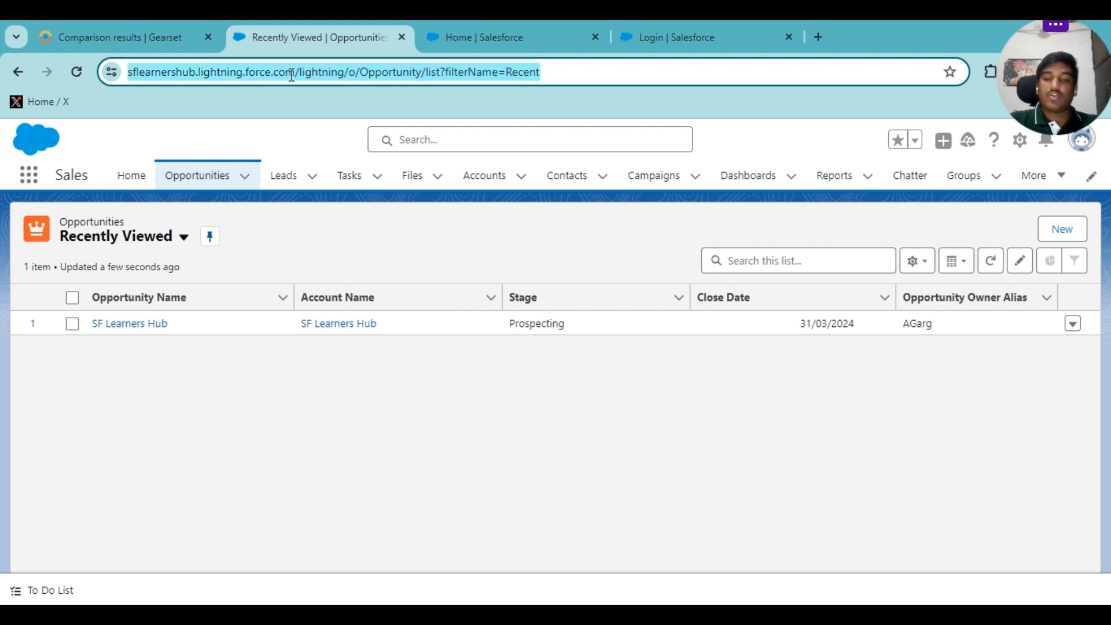
text(test)
key(Return)
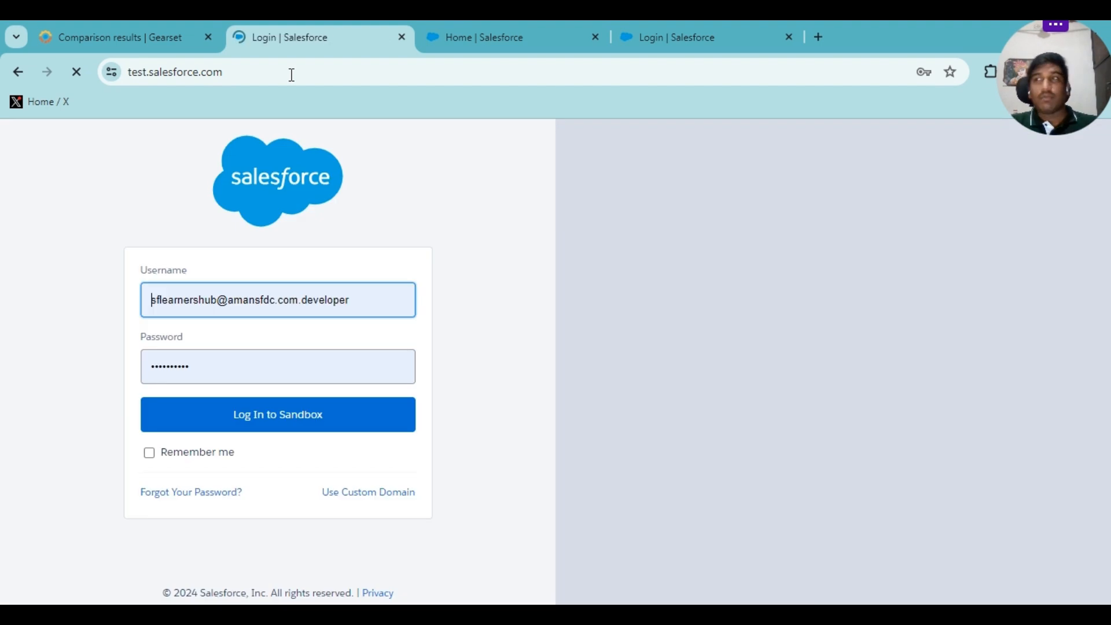
click(295, 431)
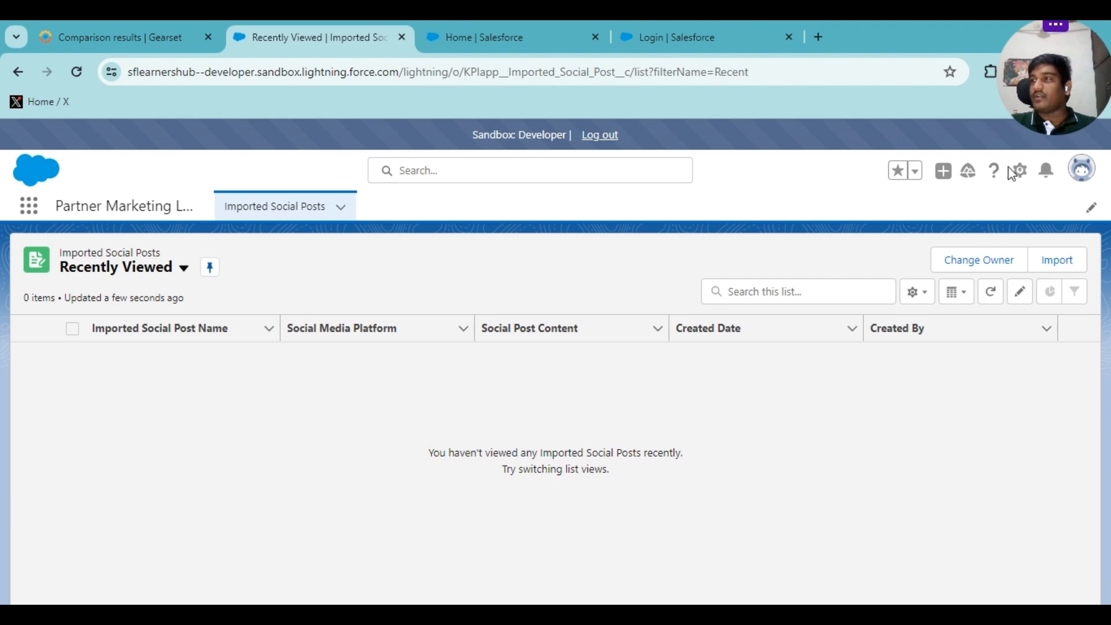
click(1022, 171)
click(950, 220)
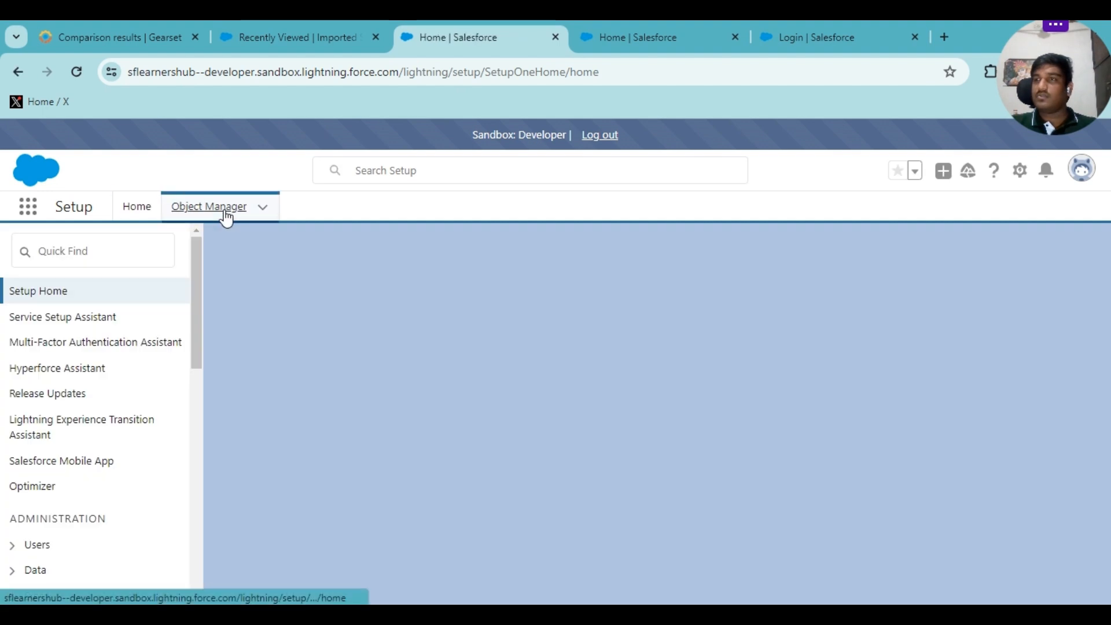
Open the Blog Topic object's Fields & Relationships and start a new custom field.
click(225, 213)
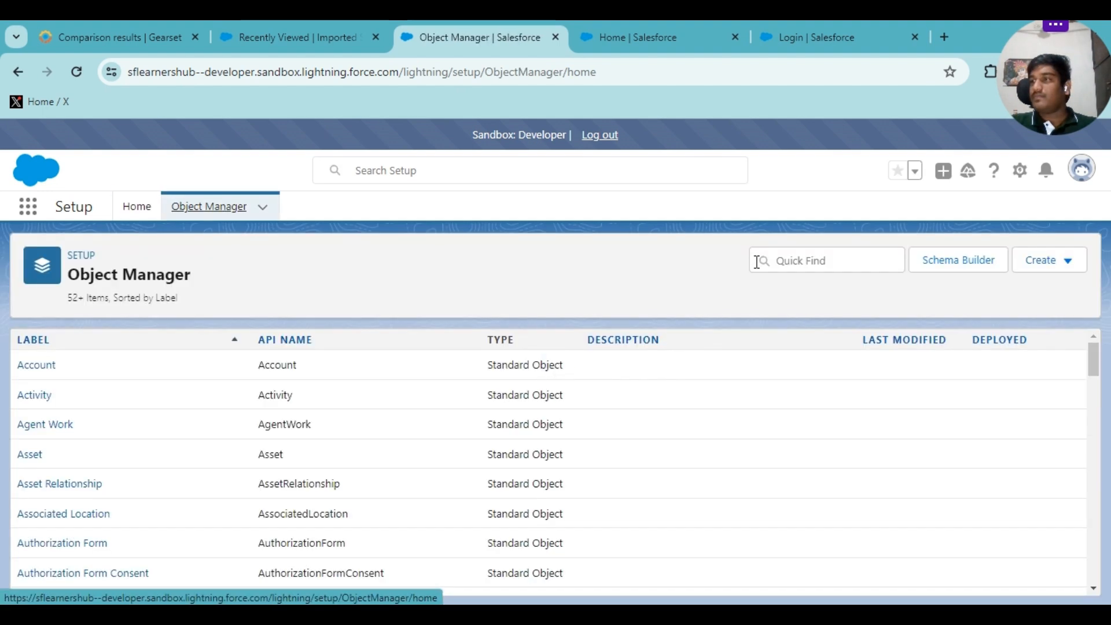
click(757, 262)
text(blog)
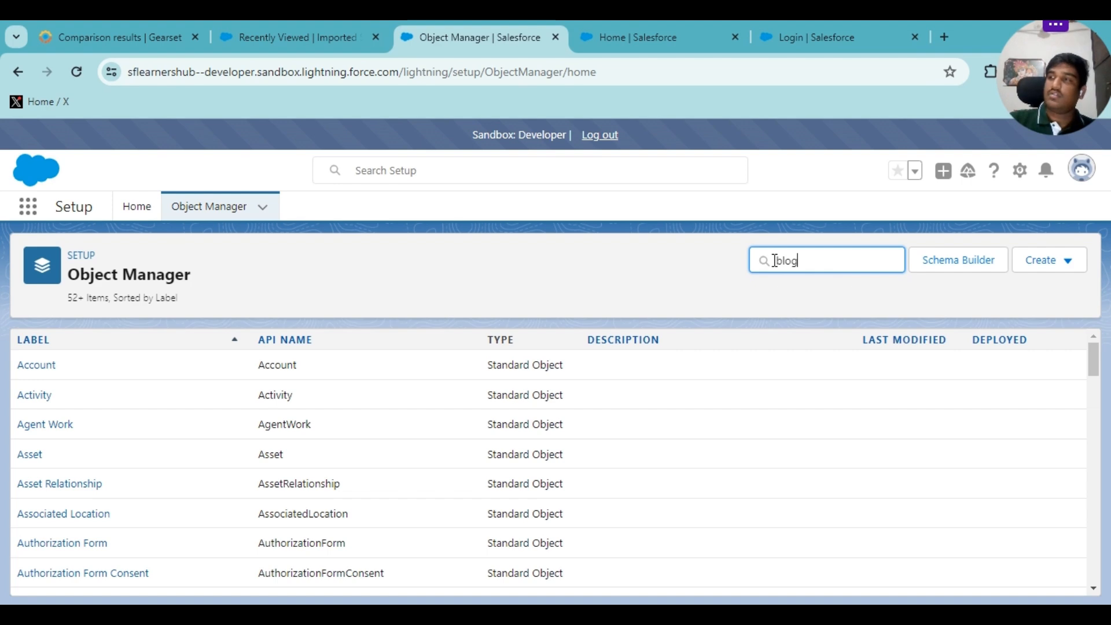
click(52, 375)
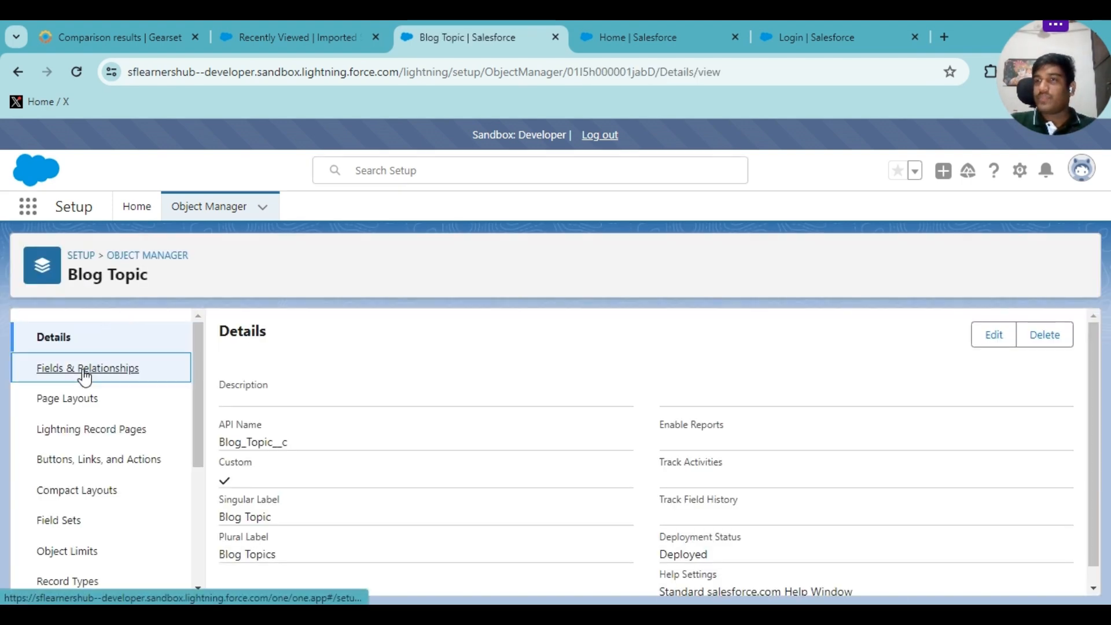
click(81, 375)
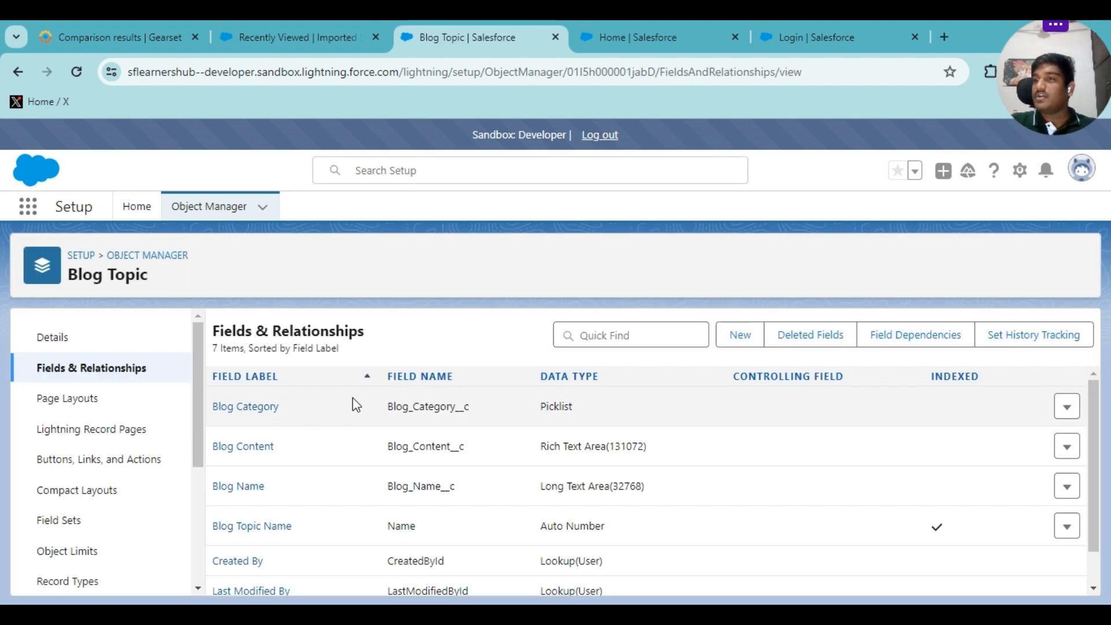
click(739, 335)
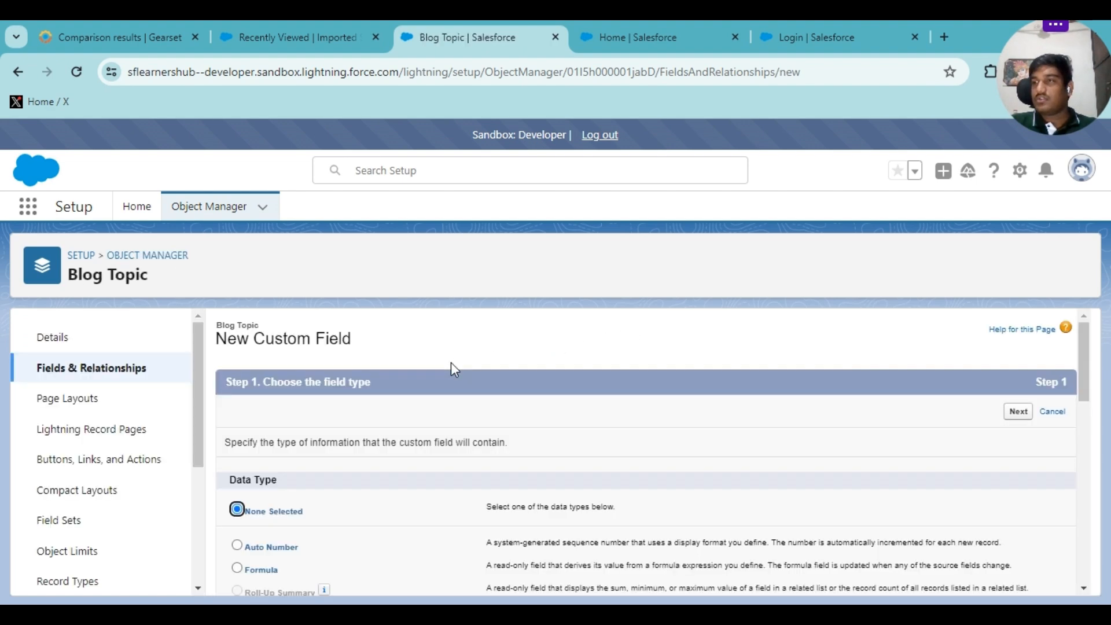
Create a Date field labelled Blog Published Date with default visibility and layouts, and save it.
scroll(248, 441, down, 5)
scroll(250, 441, down, 1)
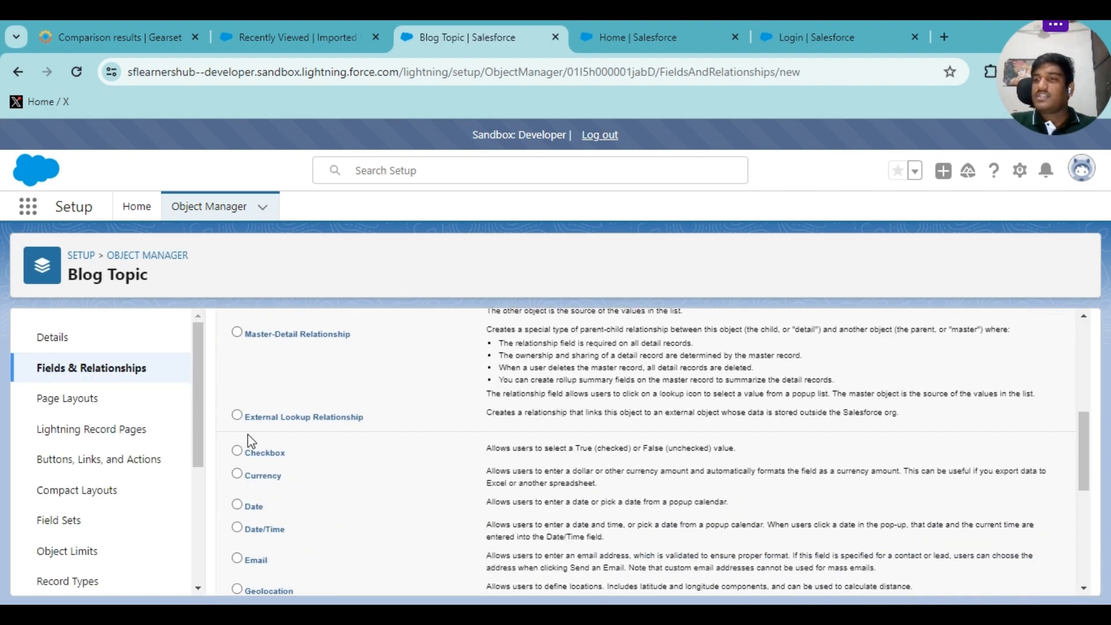
click(238, 505)
scroll(636, 451, up, 6)
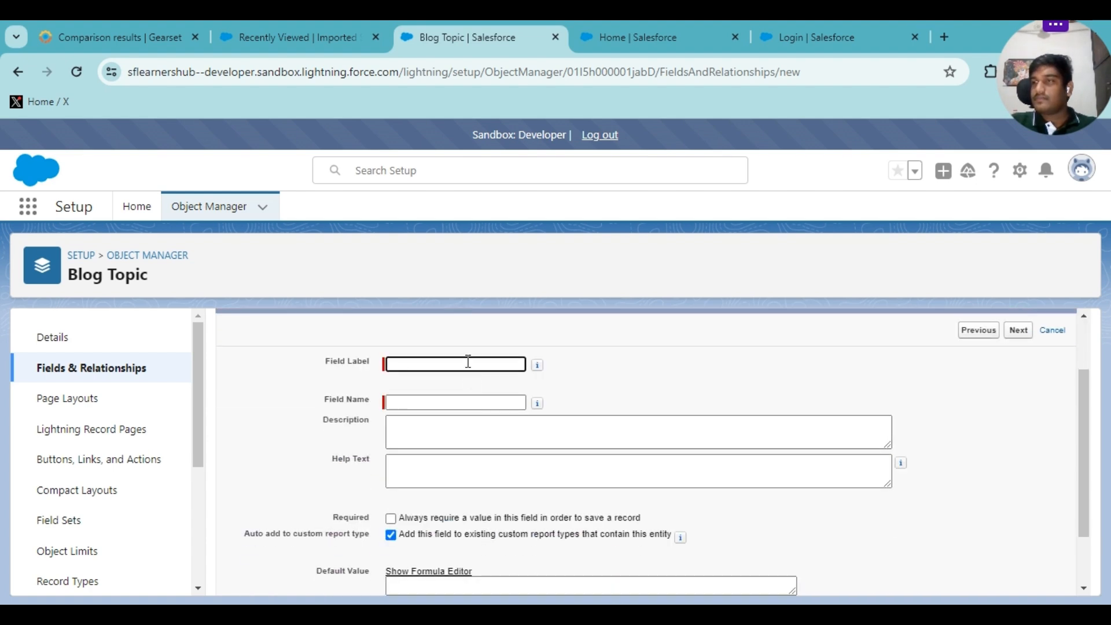
click(466, 363)
text(Blo)
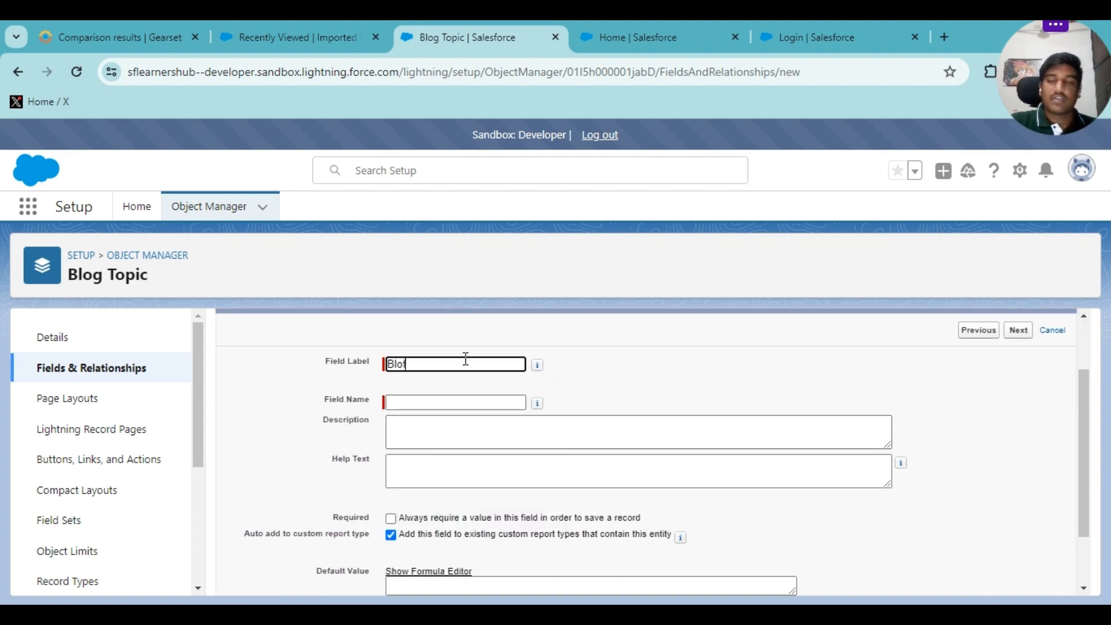
text(g Published Date)
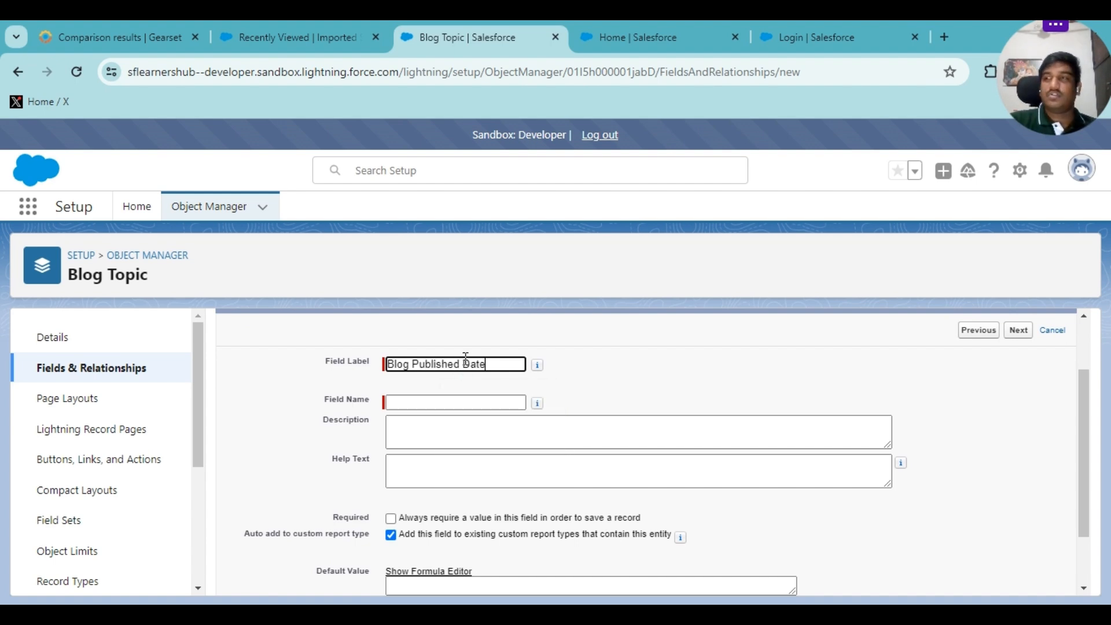
click(467, 399)
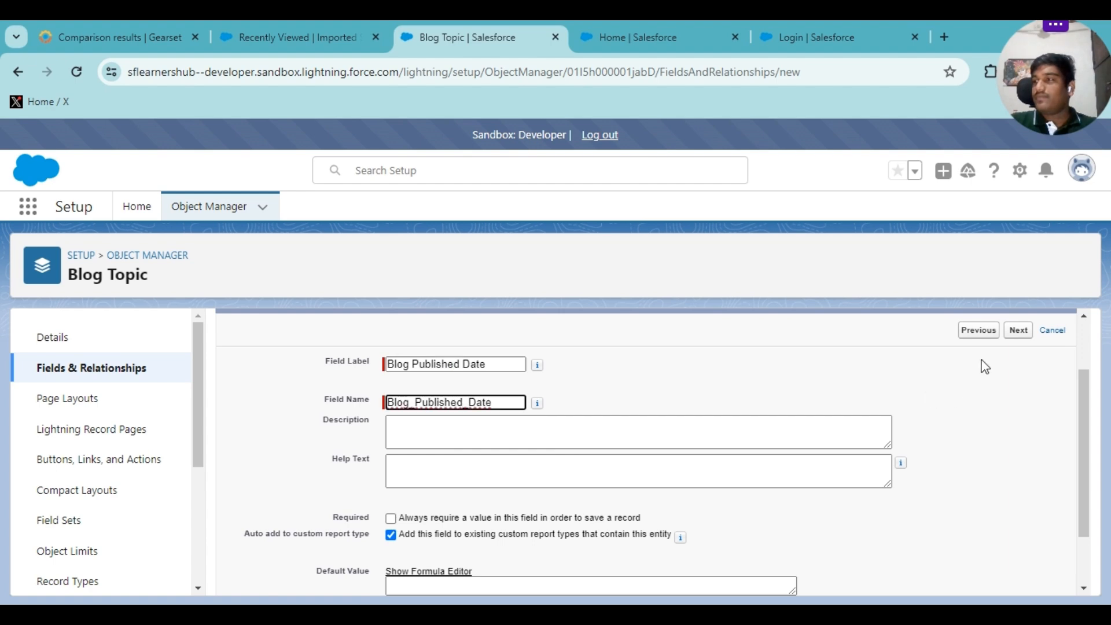
click(1021, 334)
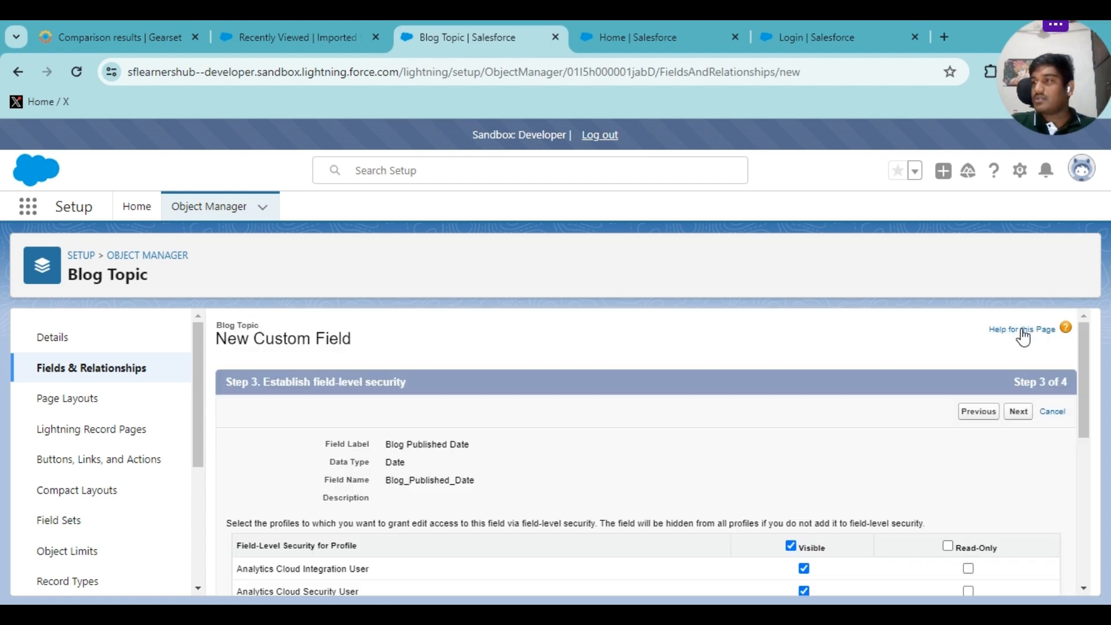
click(1017, 413)
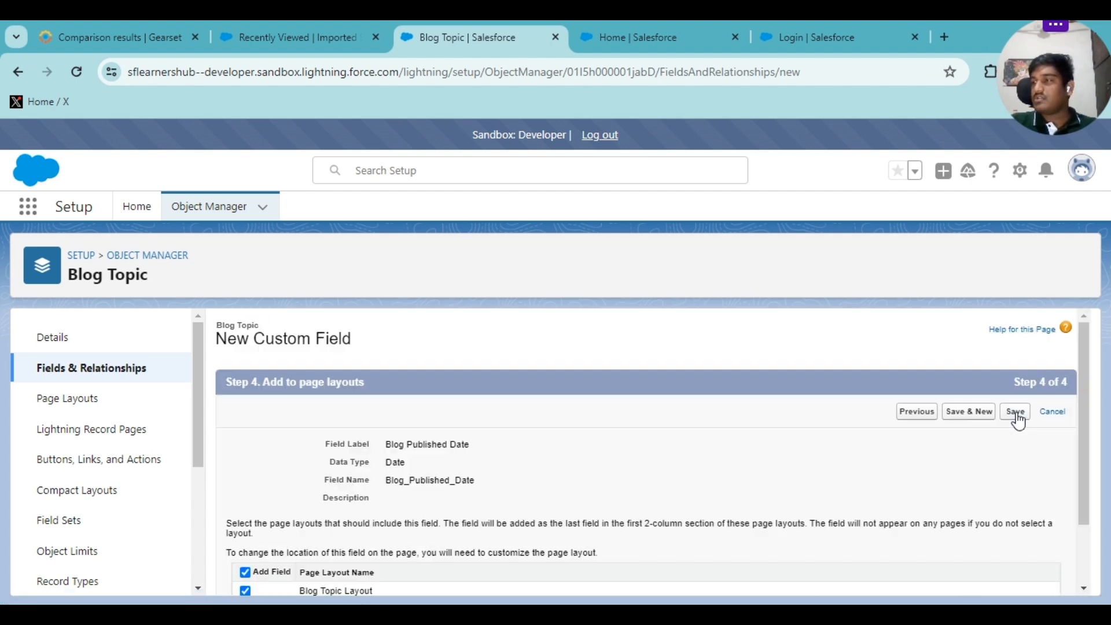
click(1013, 414)
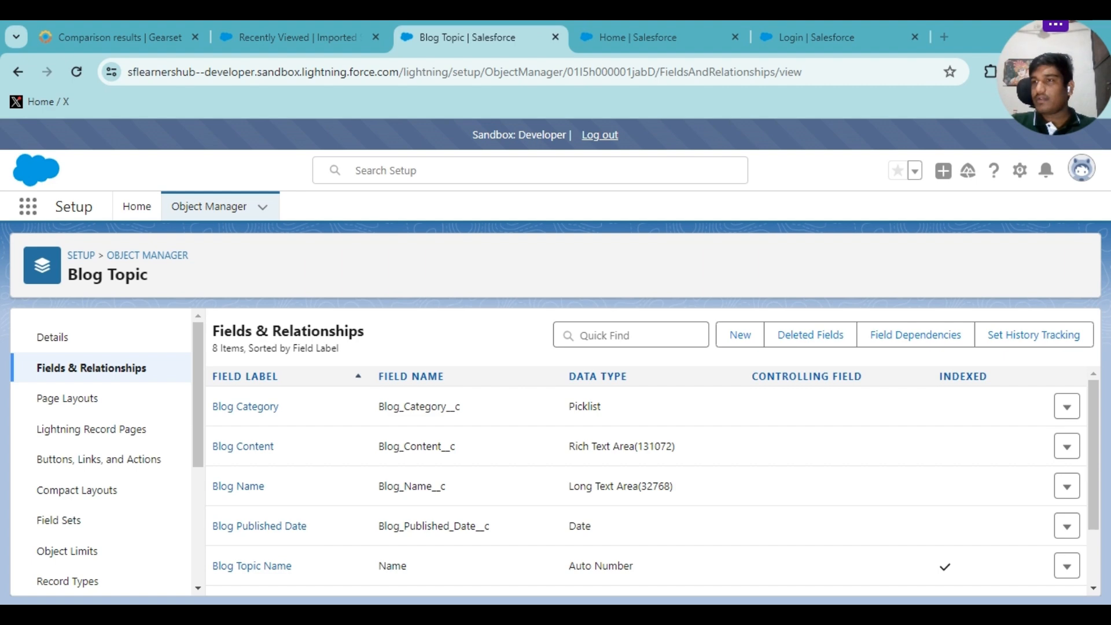
Refresh all selected types in the Gearset comparison to pick up the new sandbox field.
click(137, 29)
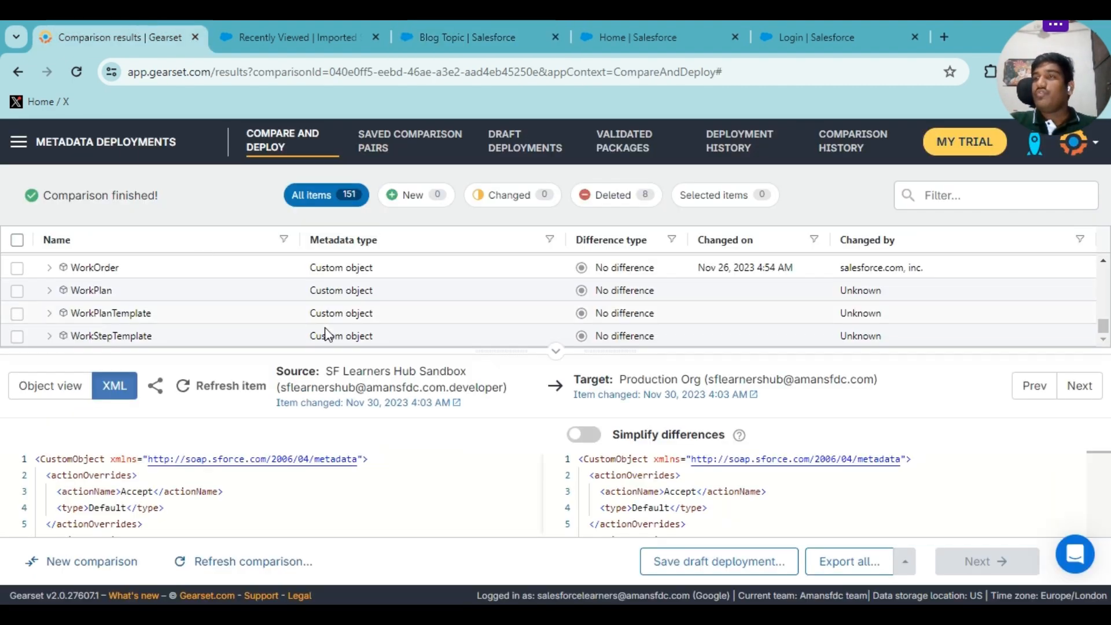
click(205, 564)
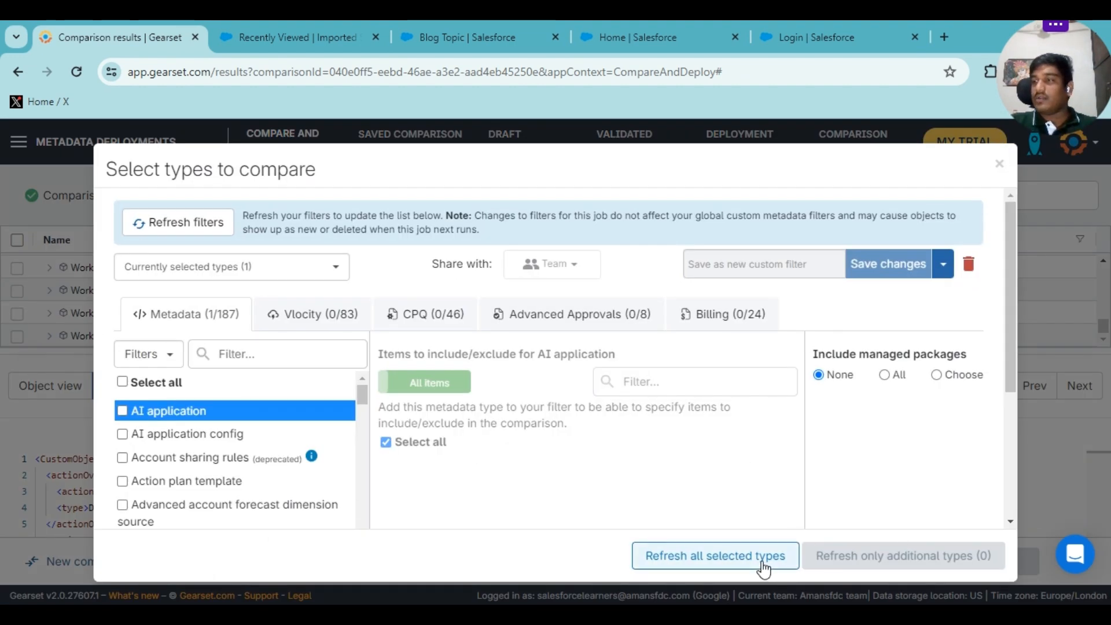
click(761, 564)
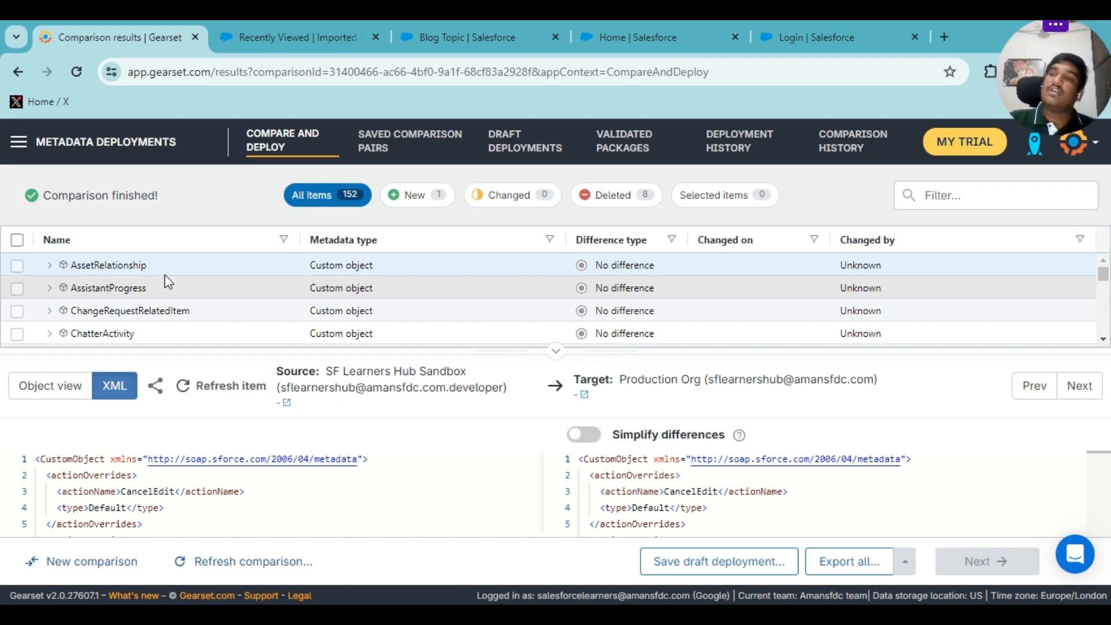
Check Blog_Topic's dependencies, dismiss the notification prompt, and open the Difference type filter.
scroll(142, 304, down, 5)
scroll(134, 307, down, 12)
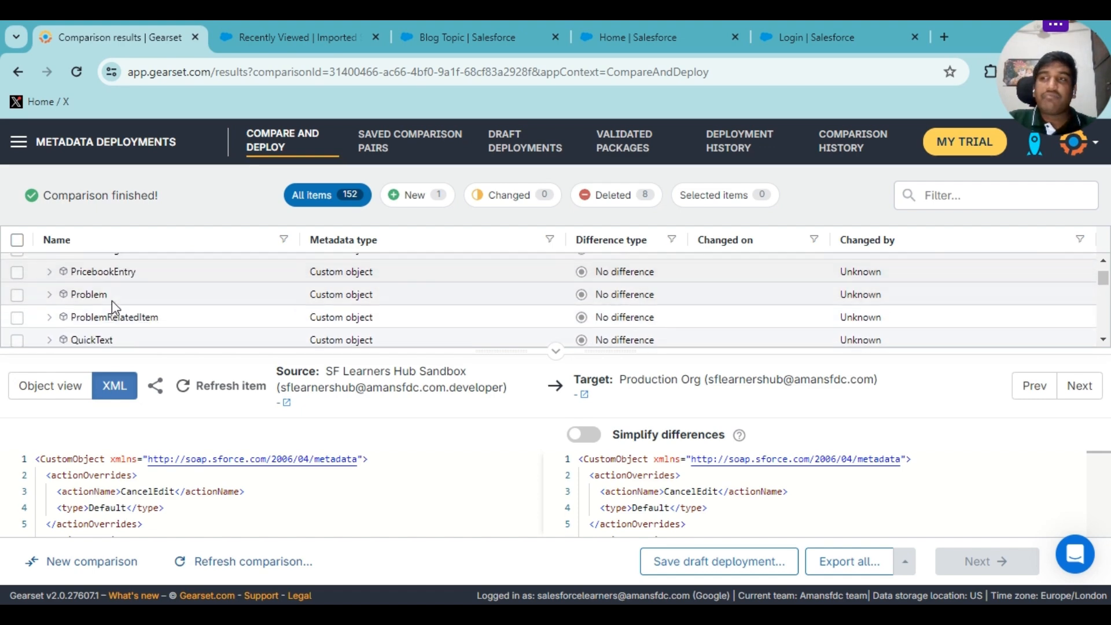
scroll(102, 299, down, 10)
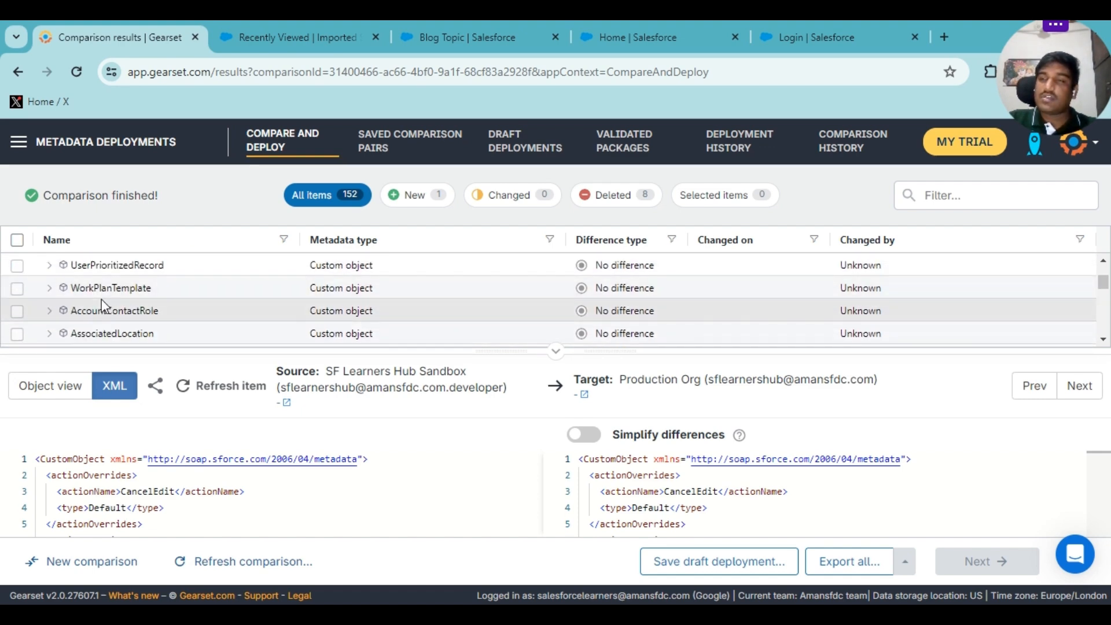
scroll(102, 301, down, 10)
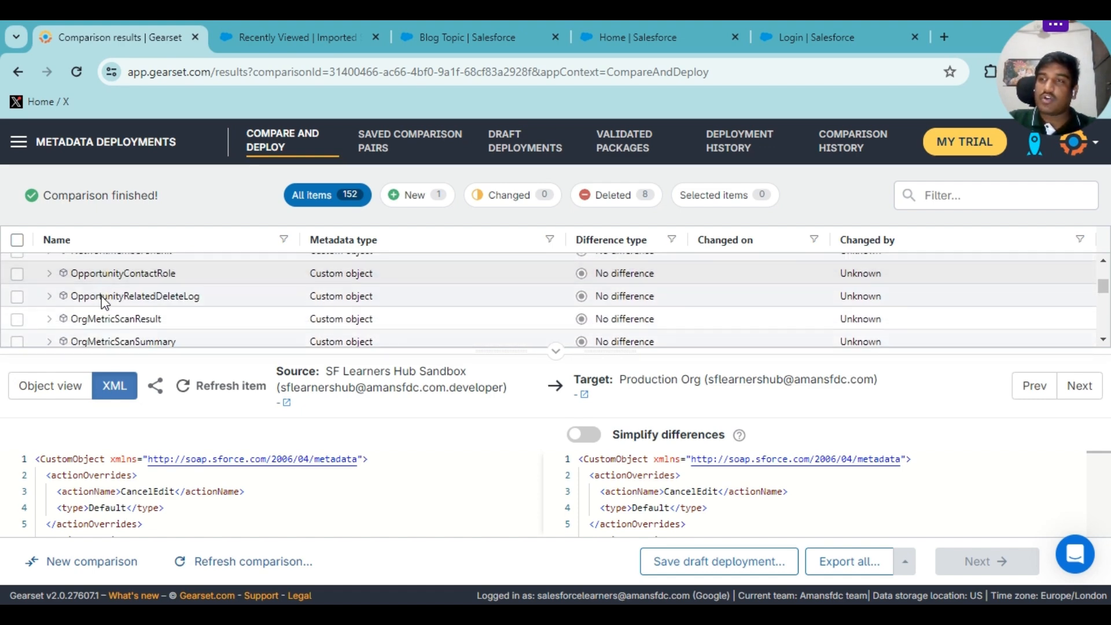
scroll(102, 298, down, 5)
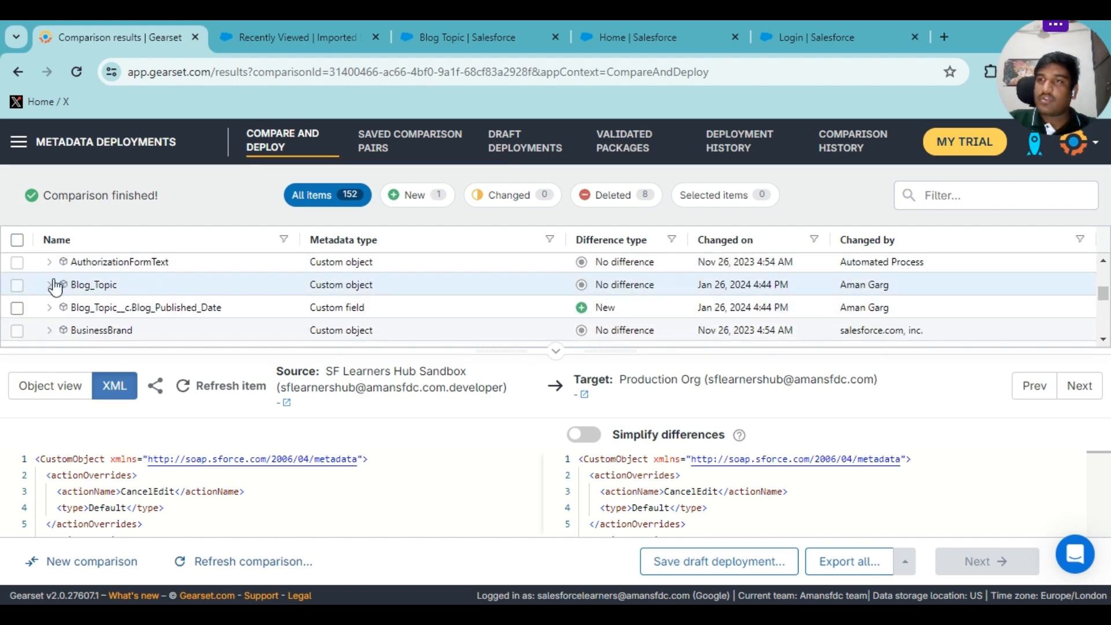
click(49, 284)
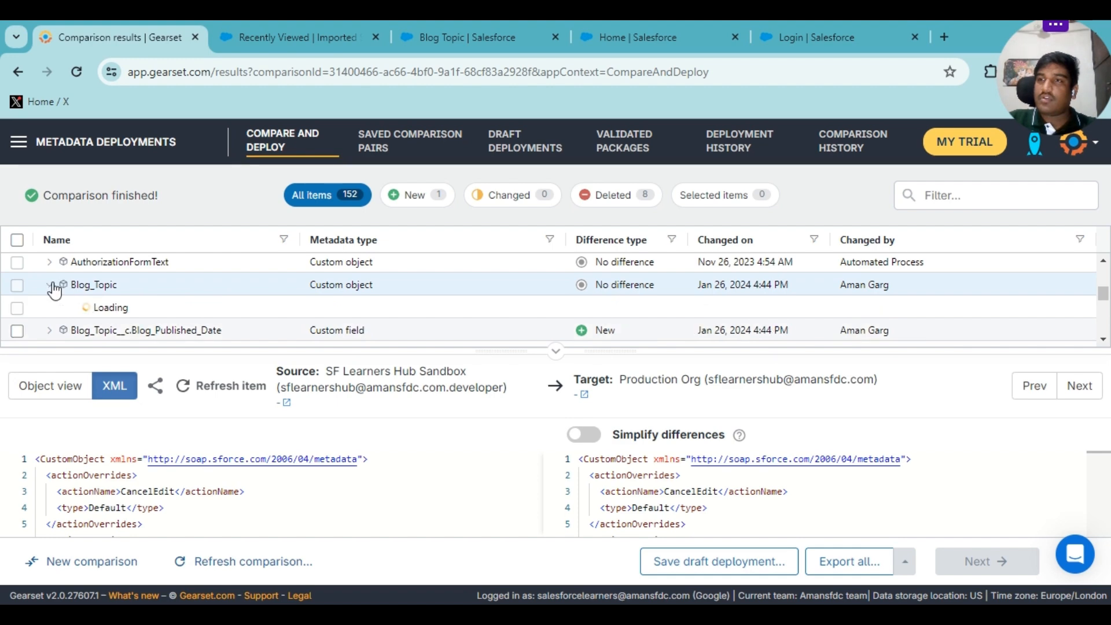
scroll(78, 295, down, 2)
scroll(78, 295, up, 2)
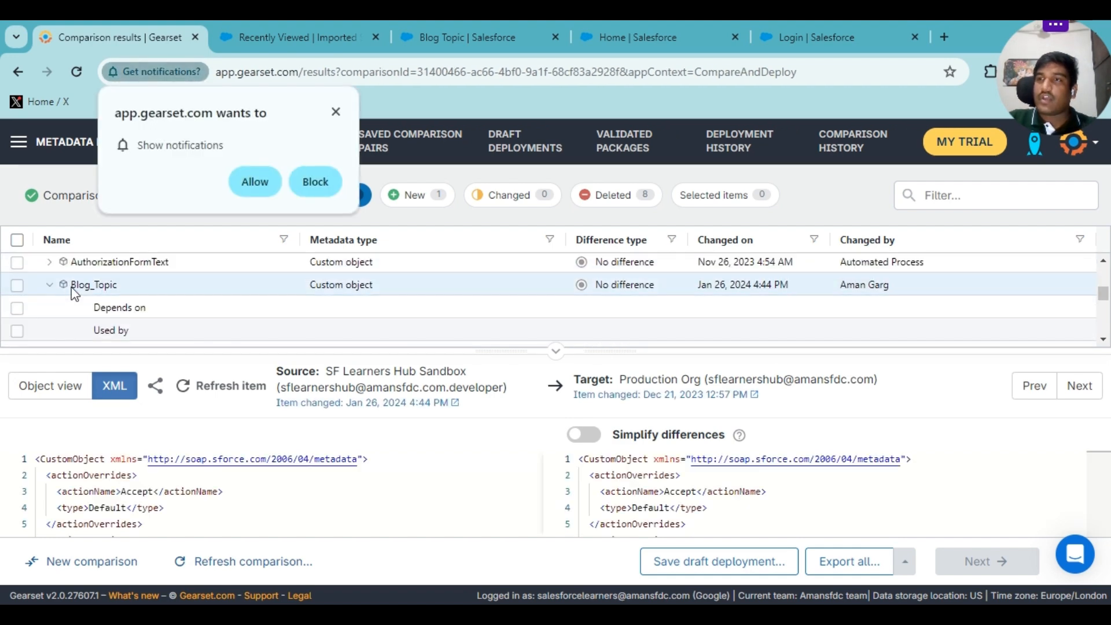
click(50, 285)
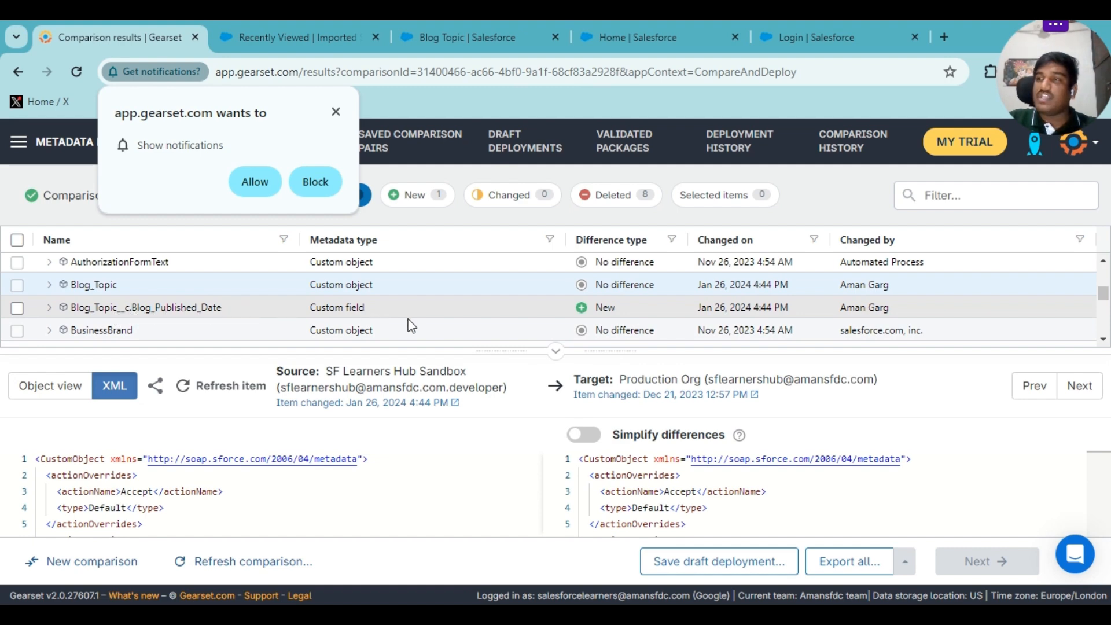
click(335, 112)
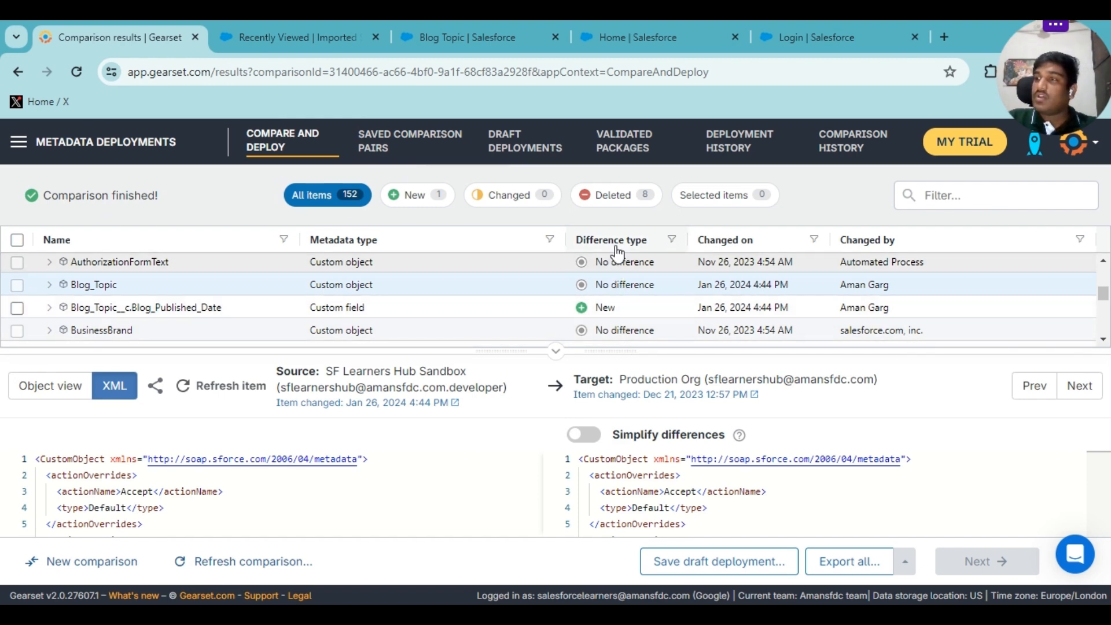
click(673, 240)
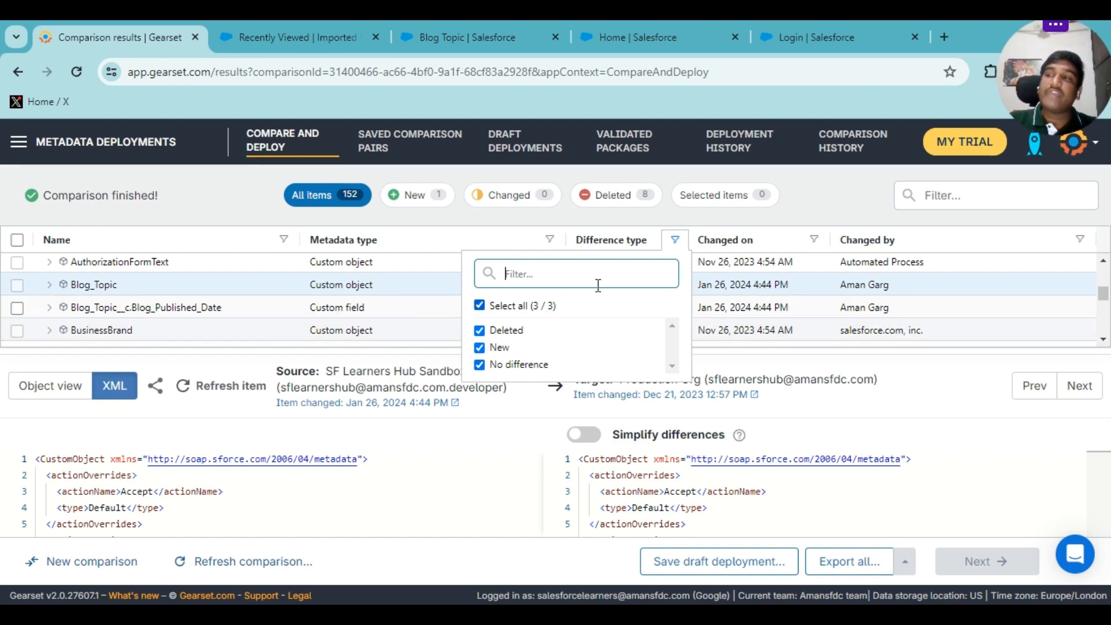
Filter to New items and select Blog_Topic__c.Blog_Published_Date for deployment.
click(419, 197)
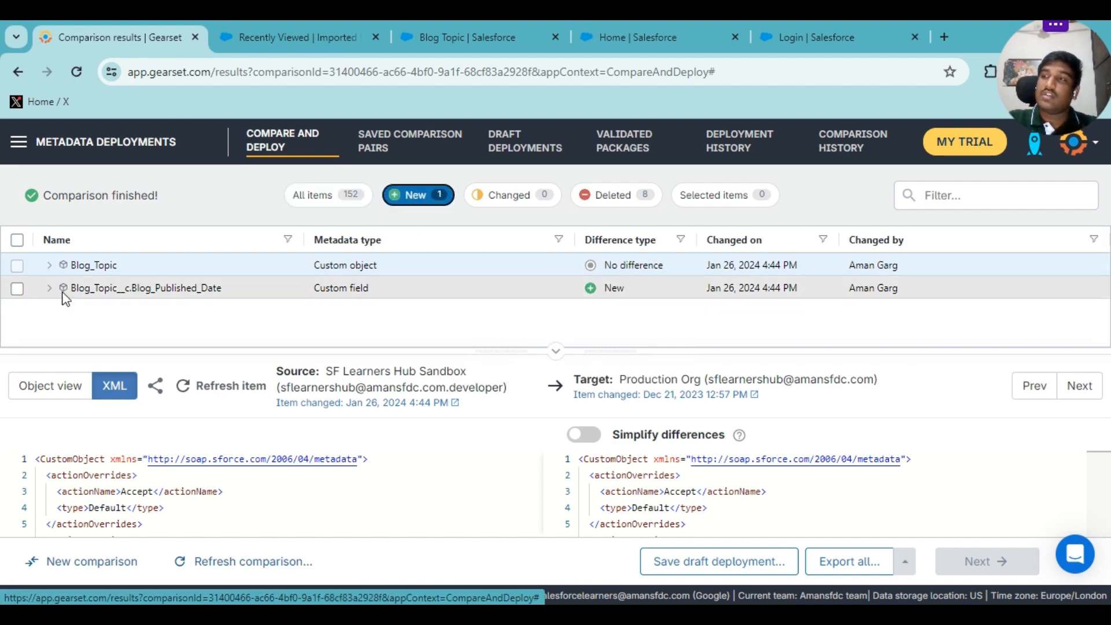
click(15, 289)
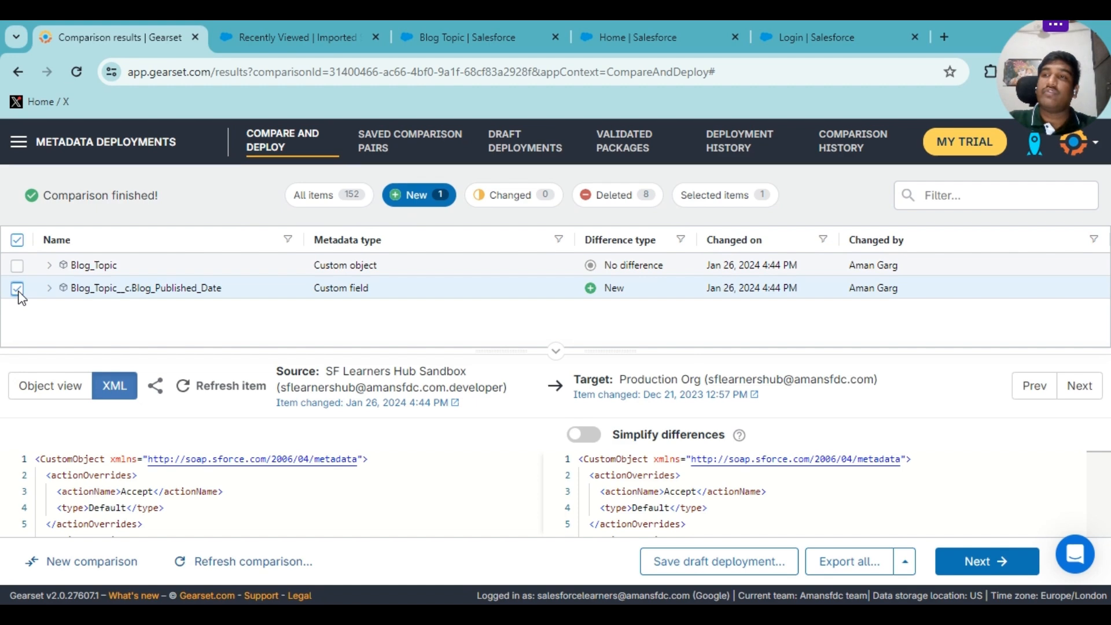
double_click(81, 289)
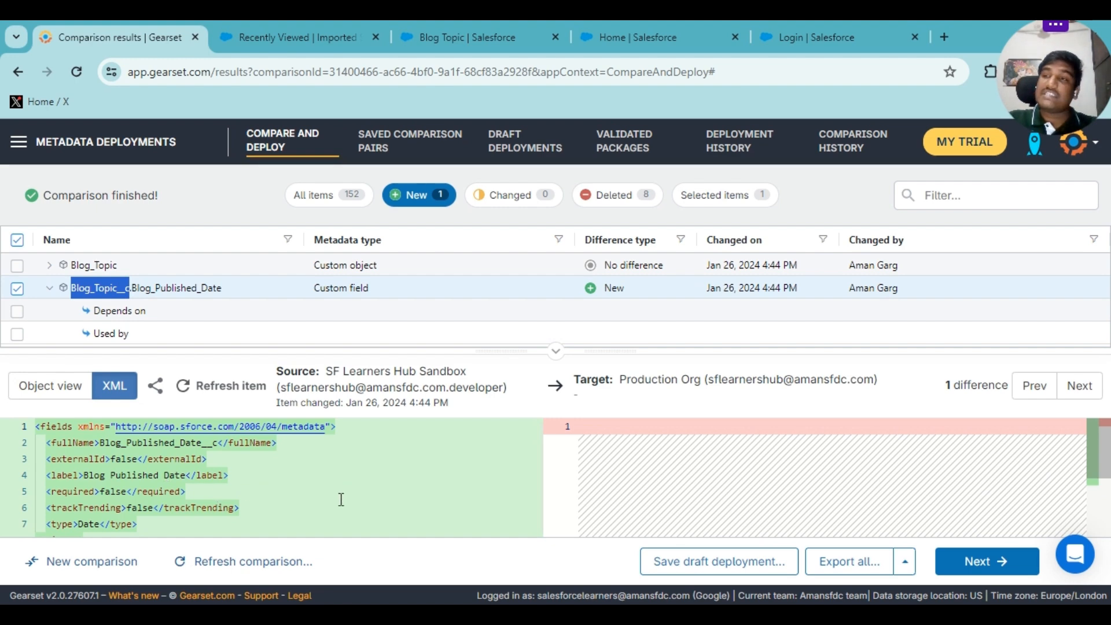
Review the field's XML diff, confirming it is absent in production, then run problem analysis.
click(116, 272)
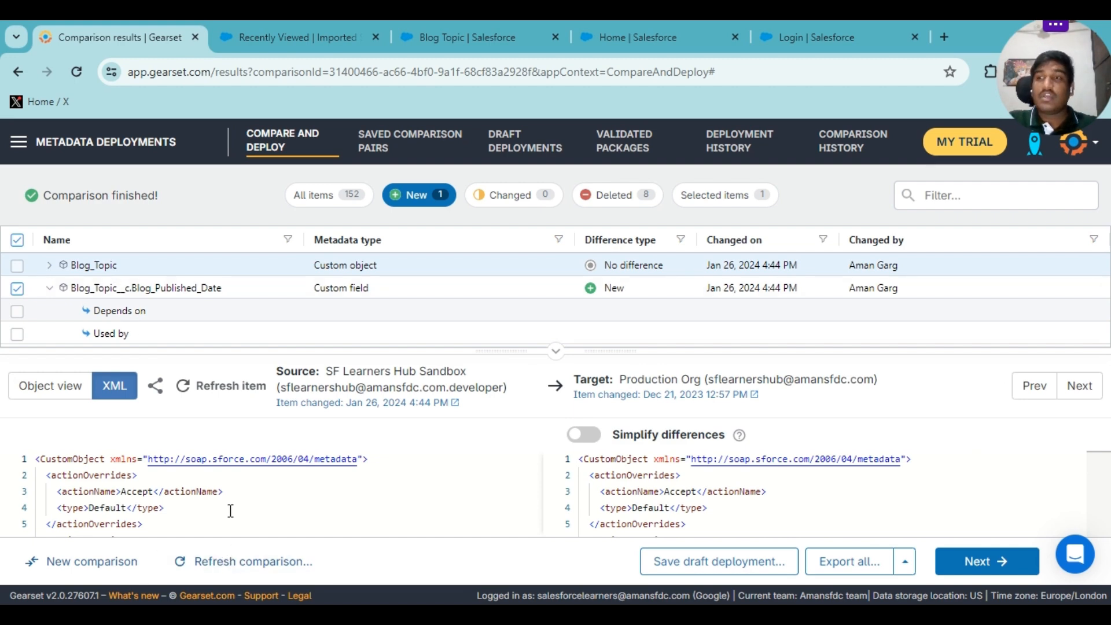
scroll(230, 511, down, 4)
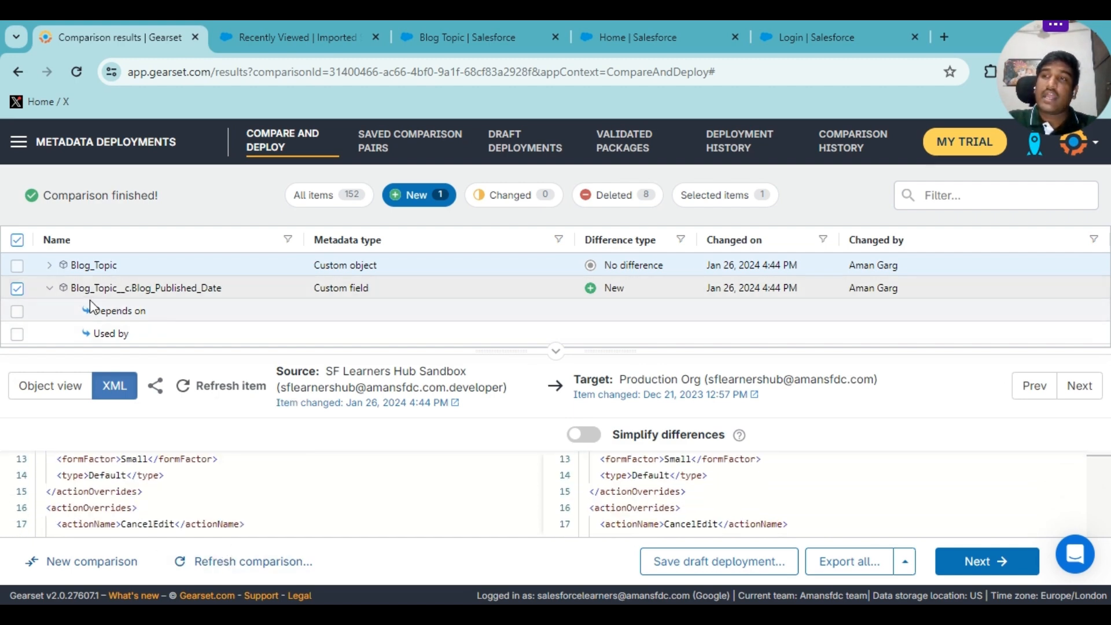
click(125, 296)
scroll(174, 507, down, 2)
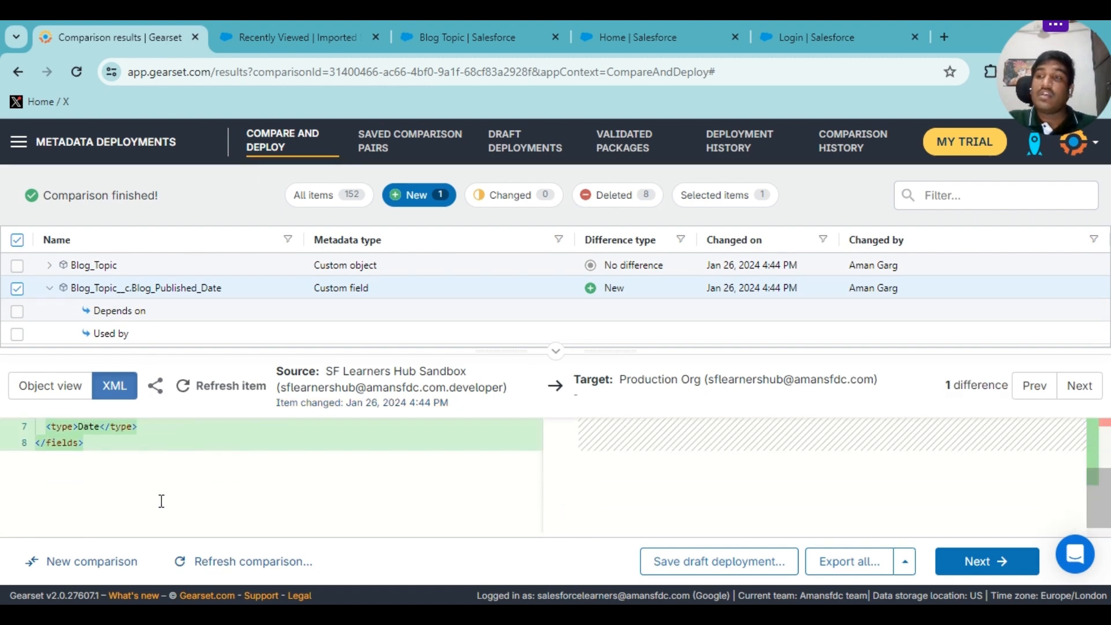
scroll(114, 499, up, 2)
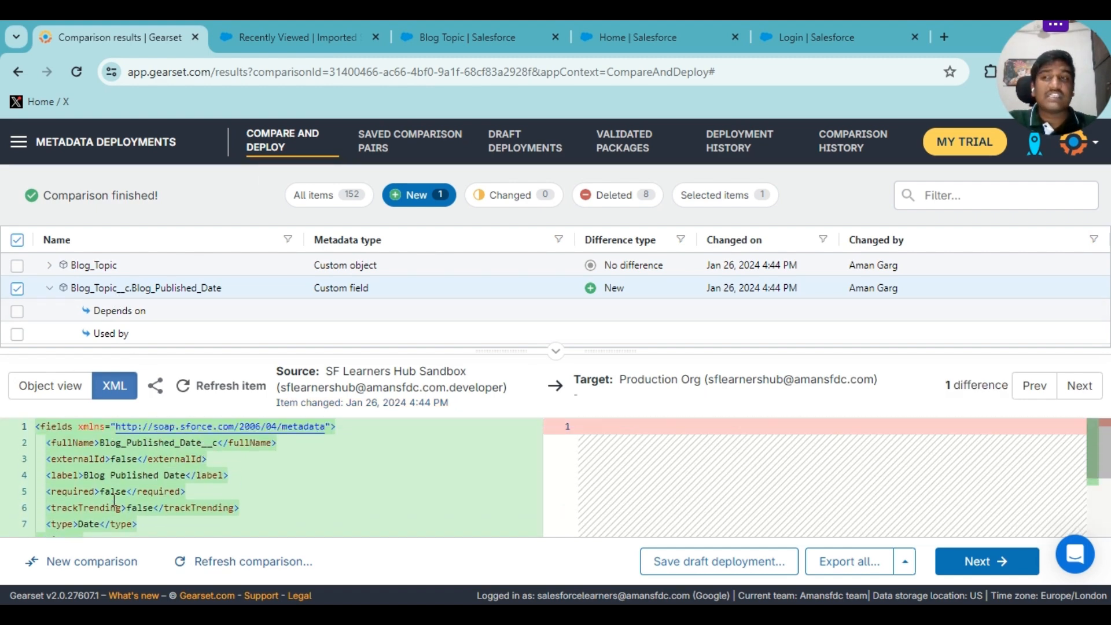
scroll(112, 499, down, 2)
scroll(101, 506, up, 2)
scroll(104, 518, down, 2)
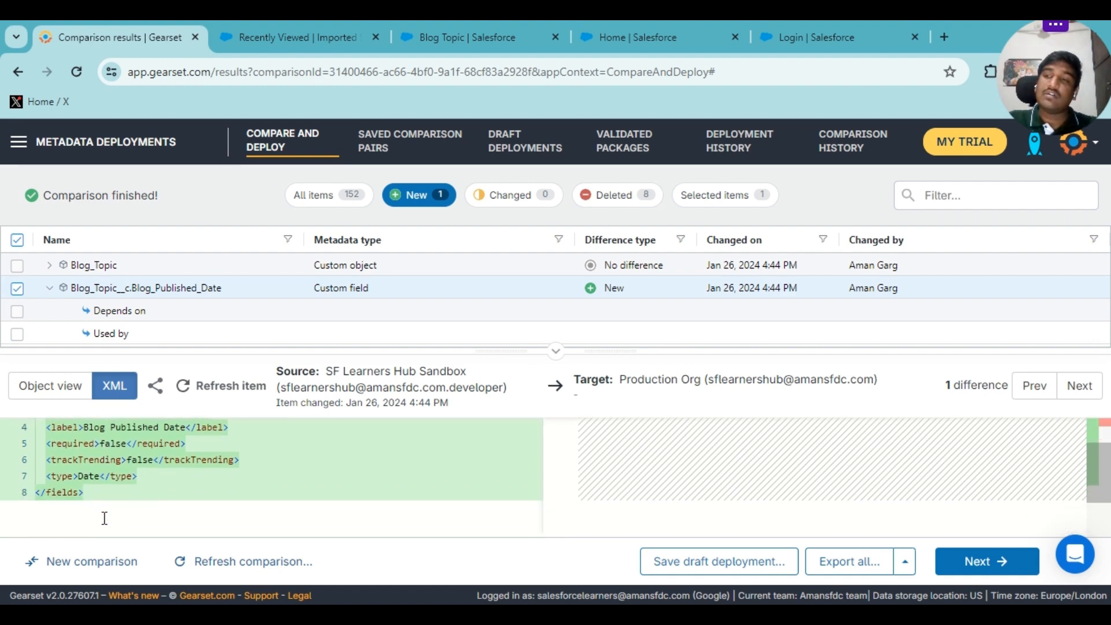
drag(86, 492, 38, 408)
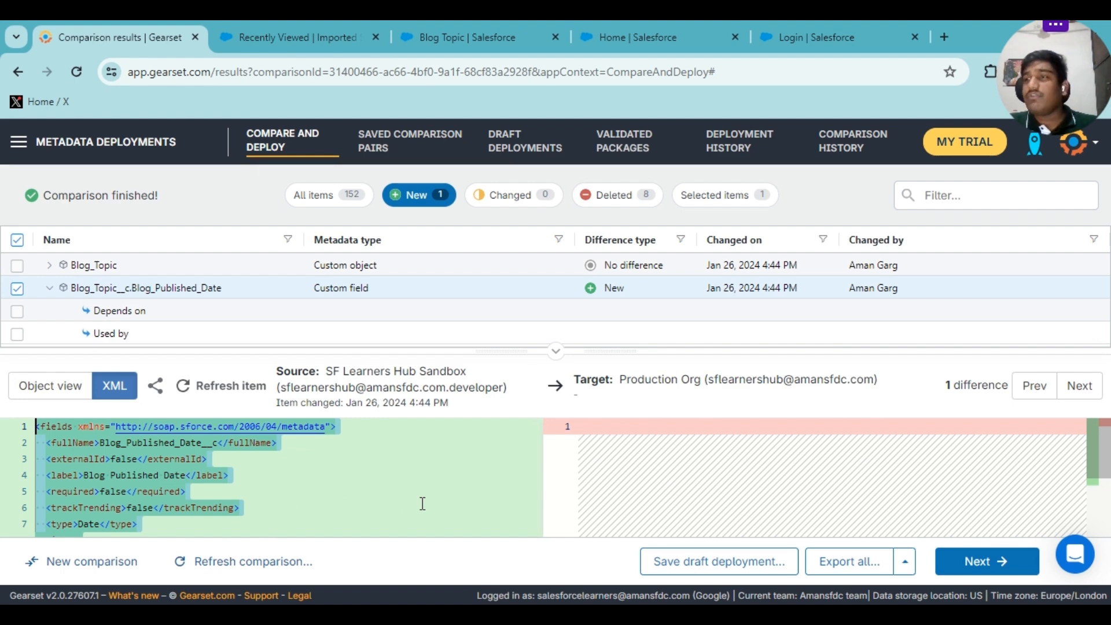
click(591, 427)
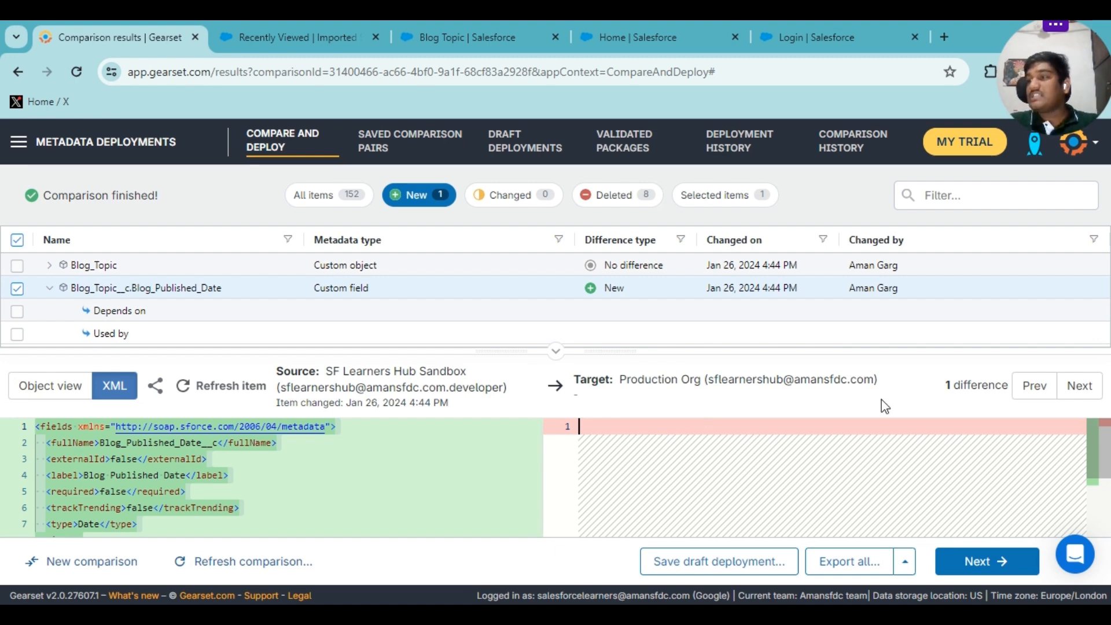
click(981, 565)
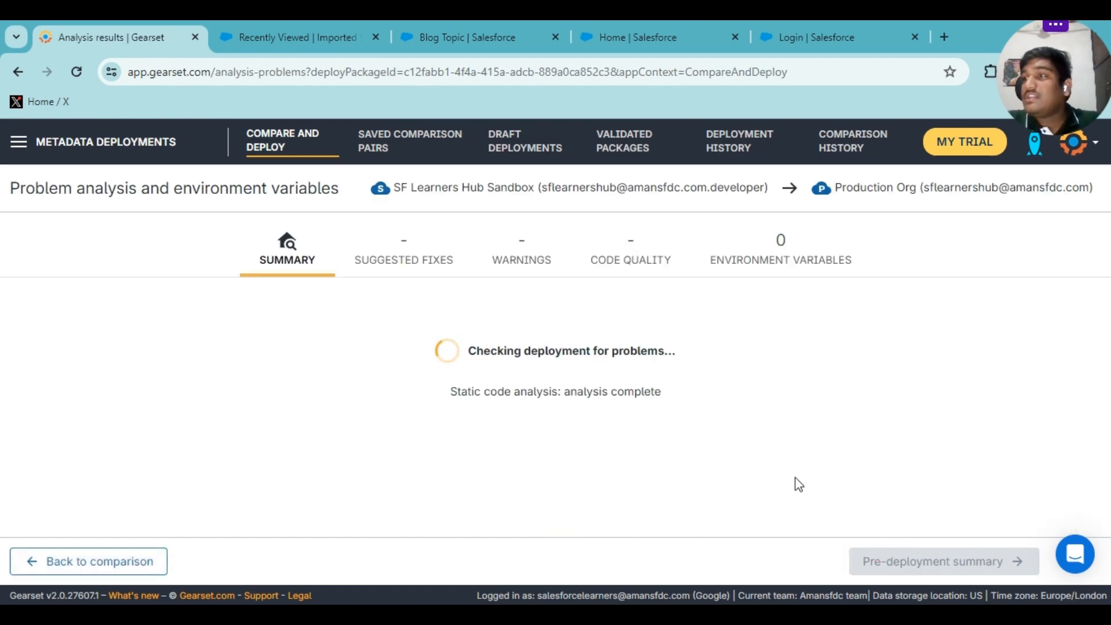
Review the analysis summary showing 0 fixes, warnings, code quality issues and environment variables.
scroll(535, 450, down, 1)
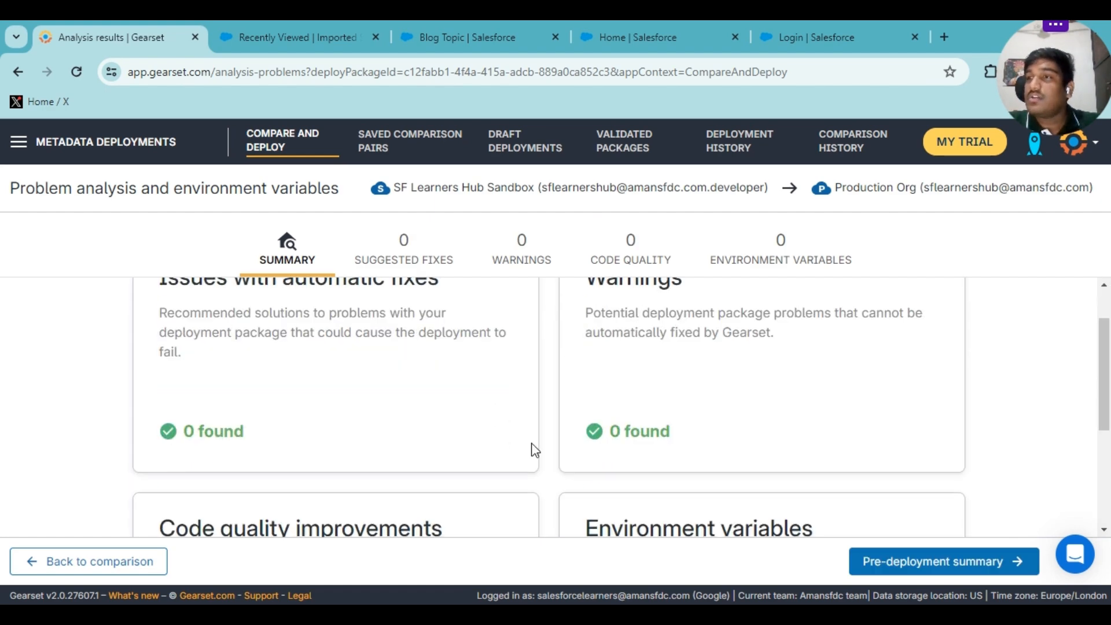
scroll(534, 450, up, 1)
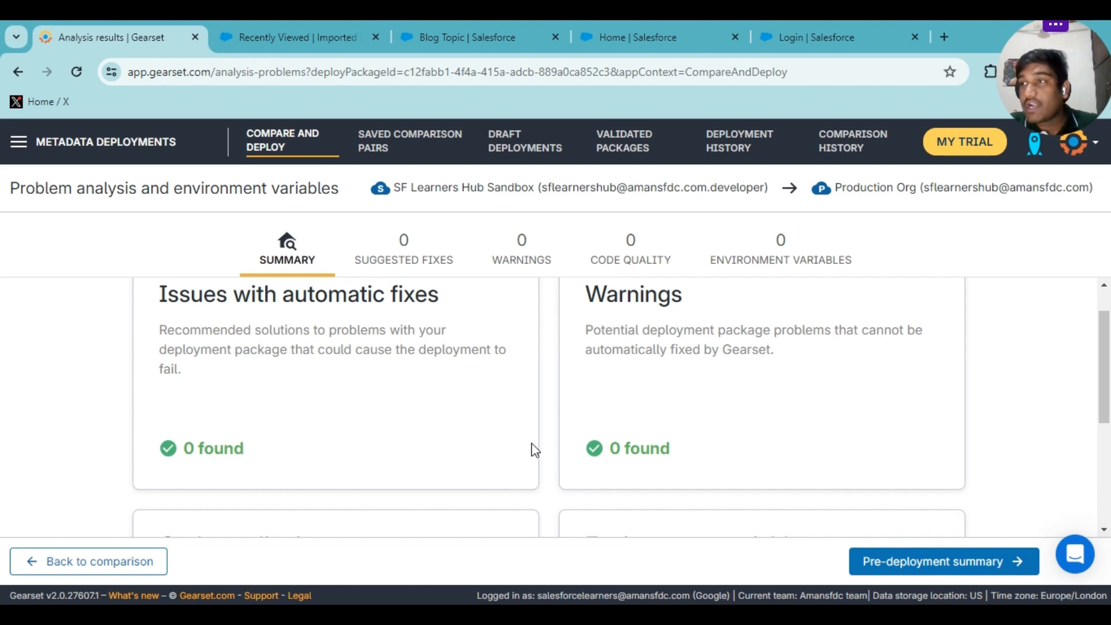
scroll(535, 451, down, 2)
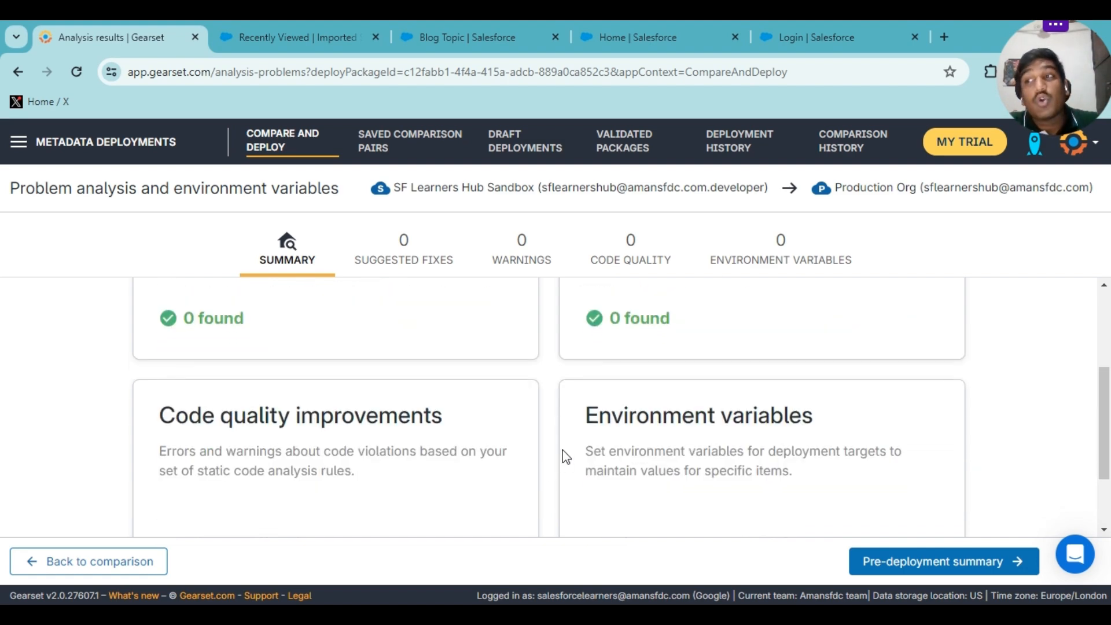
scroll(569, 405, up, 2)
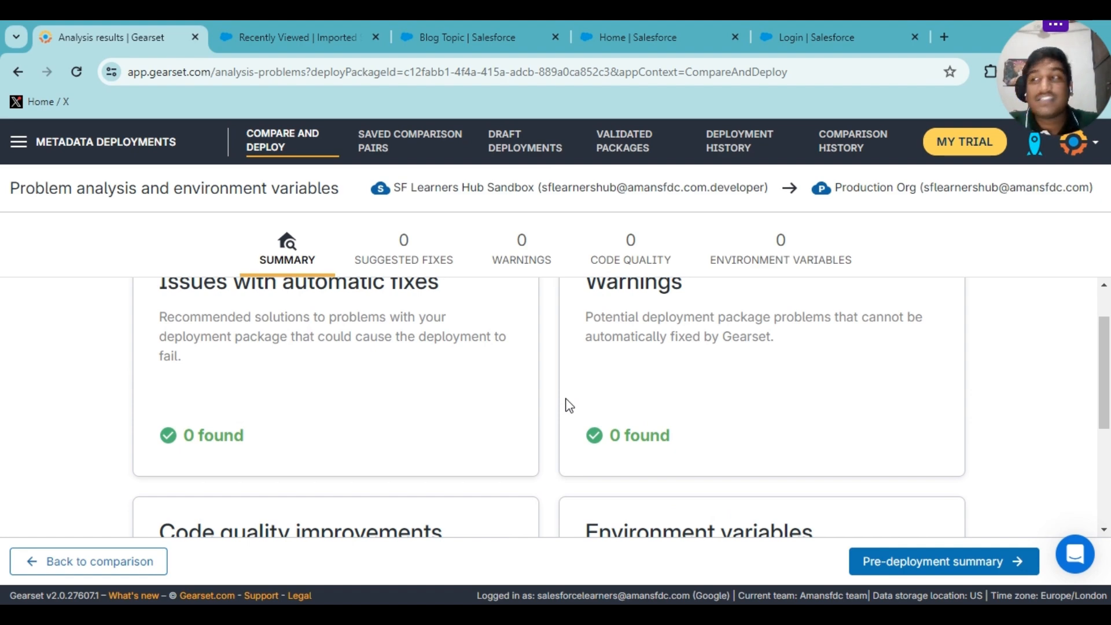
scroll(569, 405, down, 3)
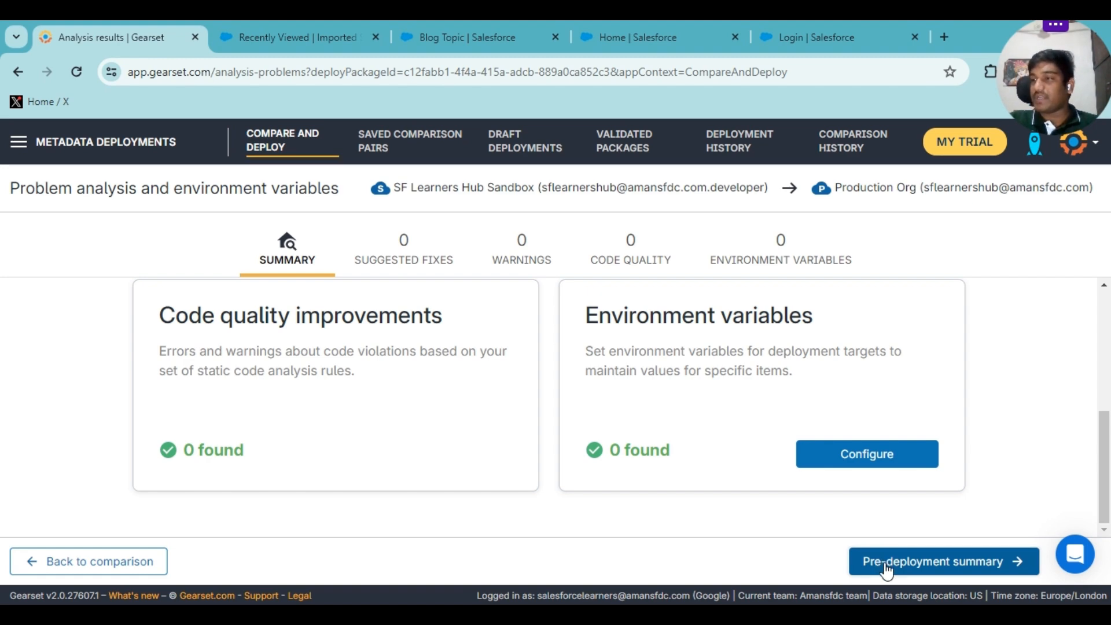
Open the pre-deployment summary listing Blog_Published_Date and Blog_Topic for production.
click(949, 562)
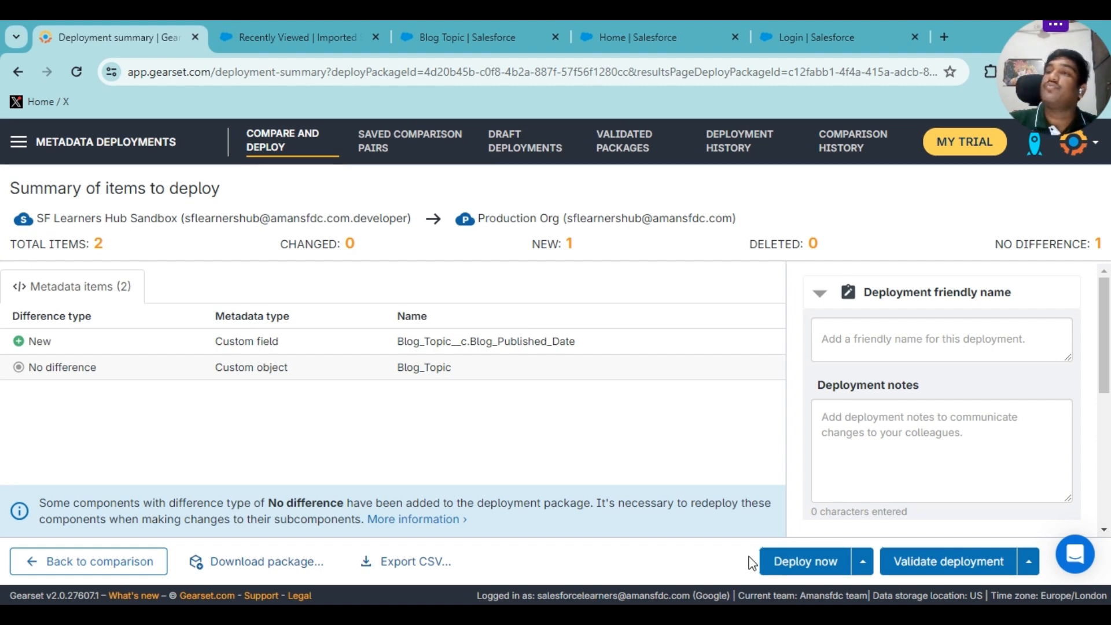
Validate the two-item package against Production Org, dismissing the browser notification prompt.
click(905, 572)
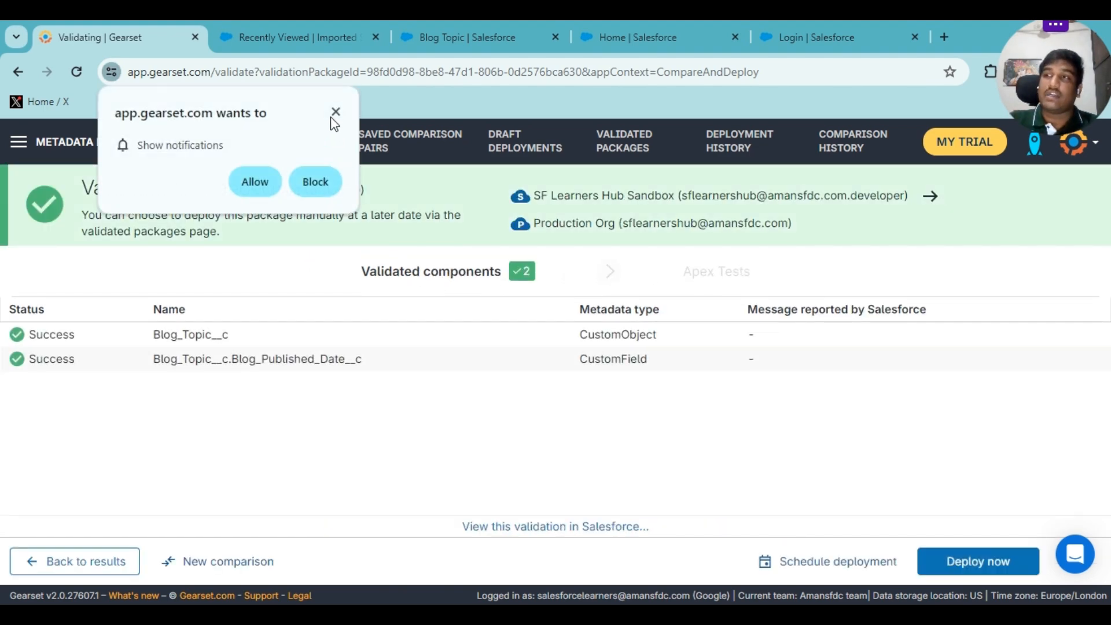
click(335, 113)
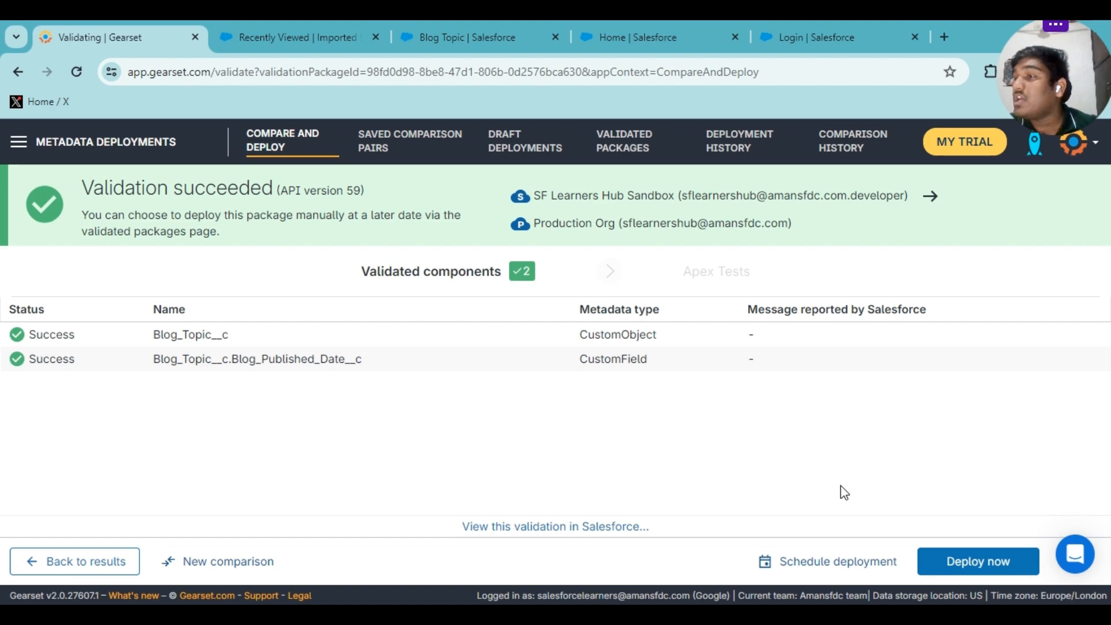
click(820, 562)
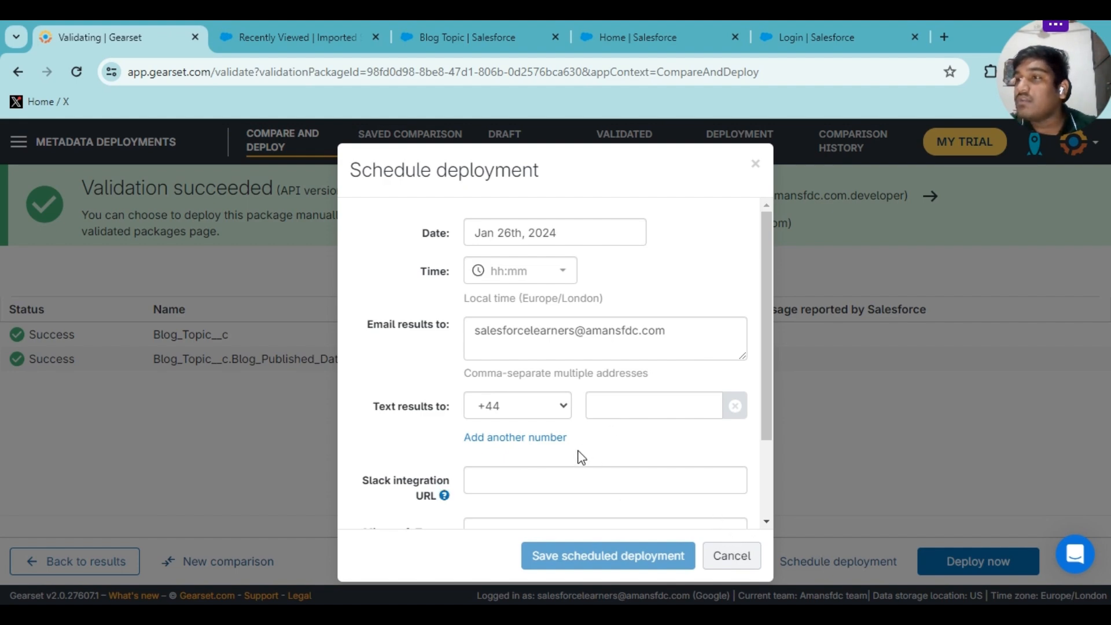
scroll(580, 454, down, 2)
scroll(580, 455, up, 3)
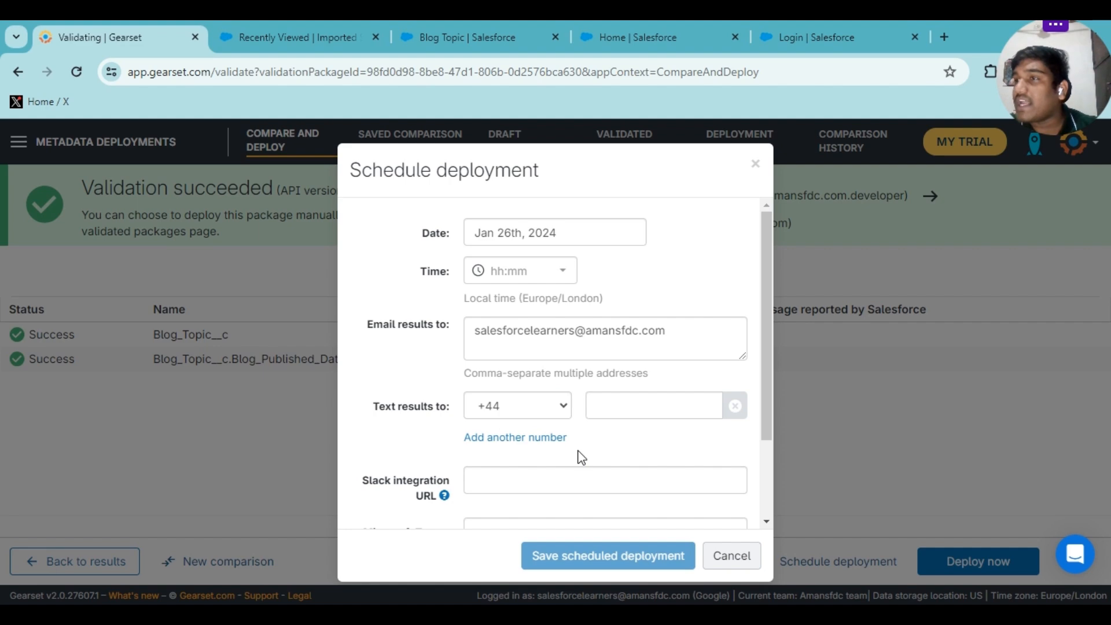
scroll(580, 456, down, 1)
scroll(566, 315, up, 1)
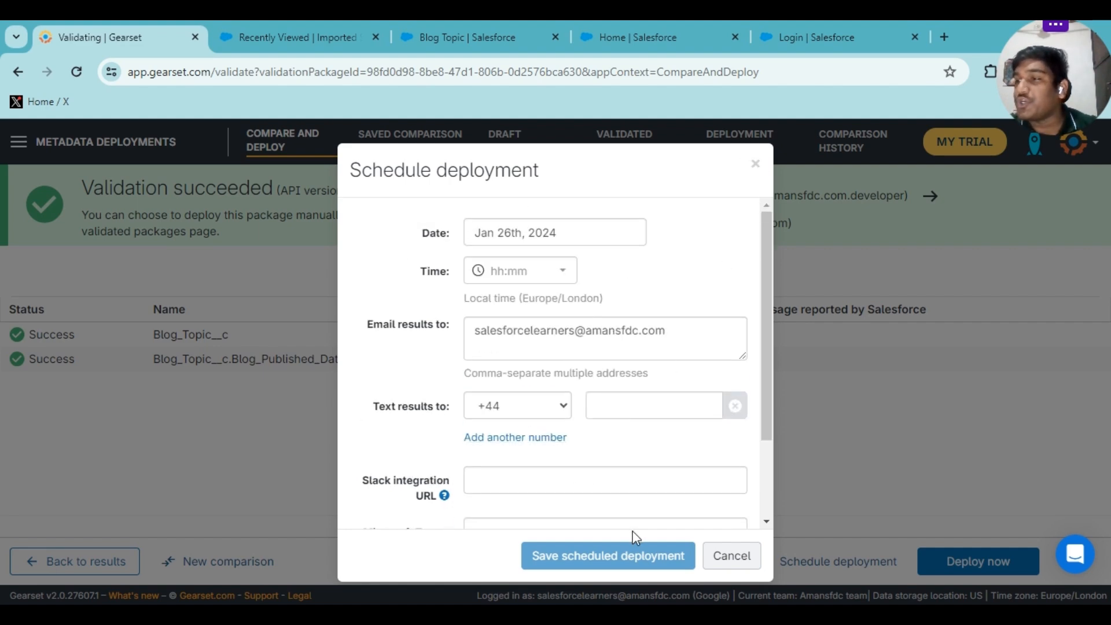
click(730, 556)
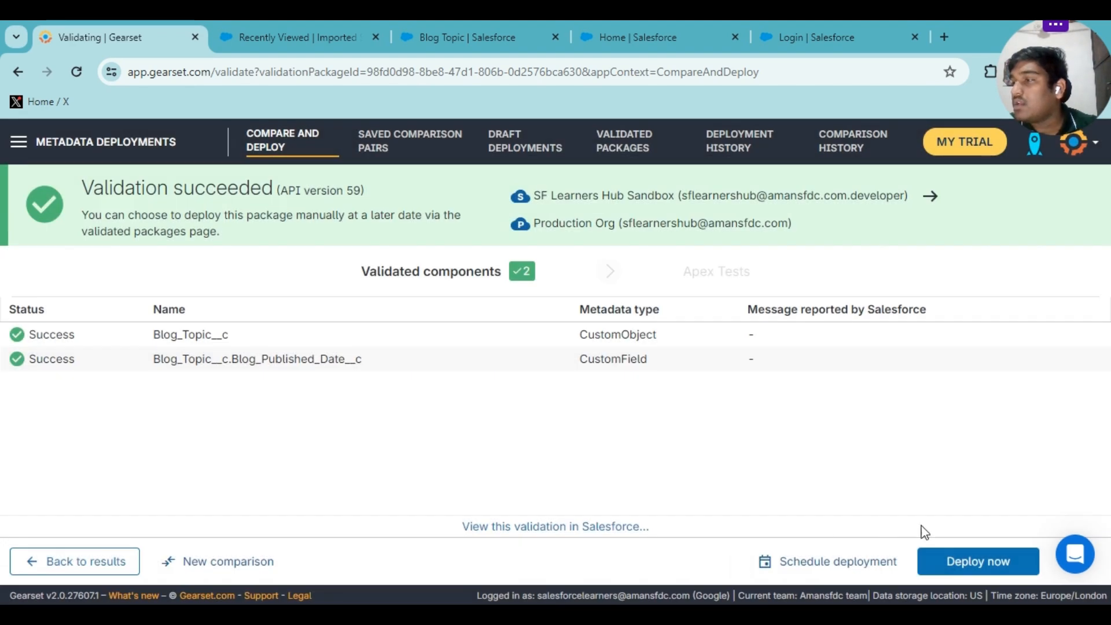
Deploy the validated package to production and review the results: 2 items deployed, 1 new.
click(957, 565)
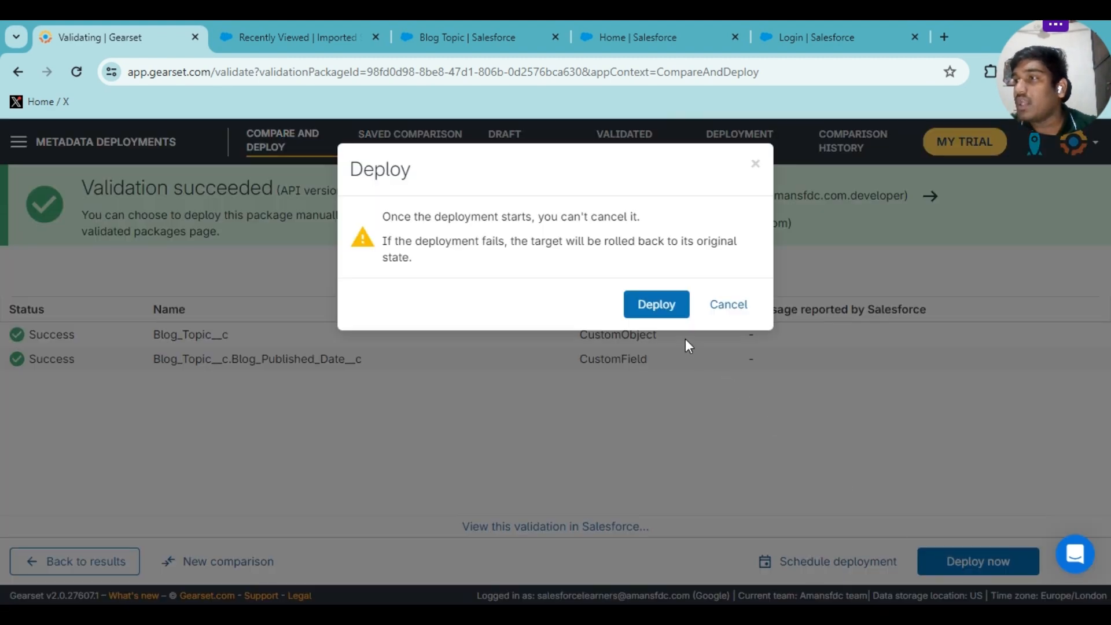
click(671, 317)
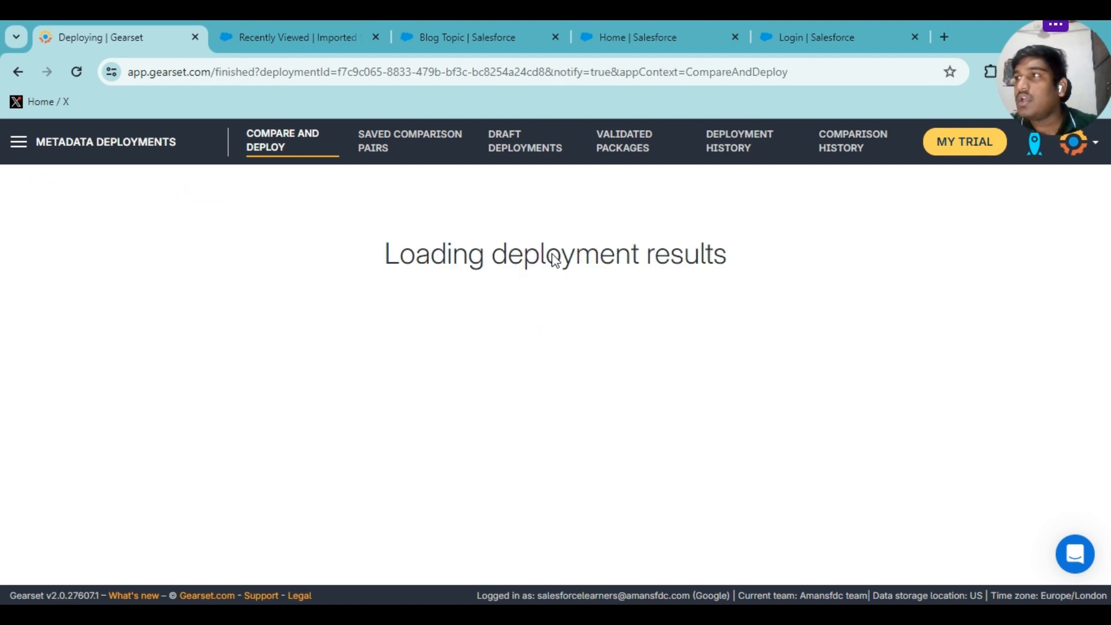
scroll(678, 317, down, 2)
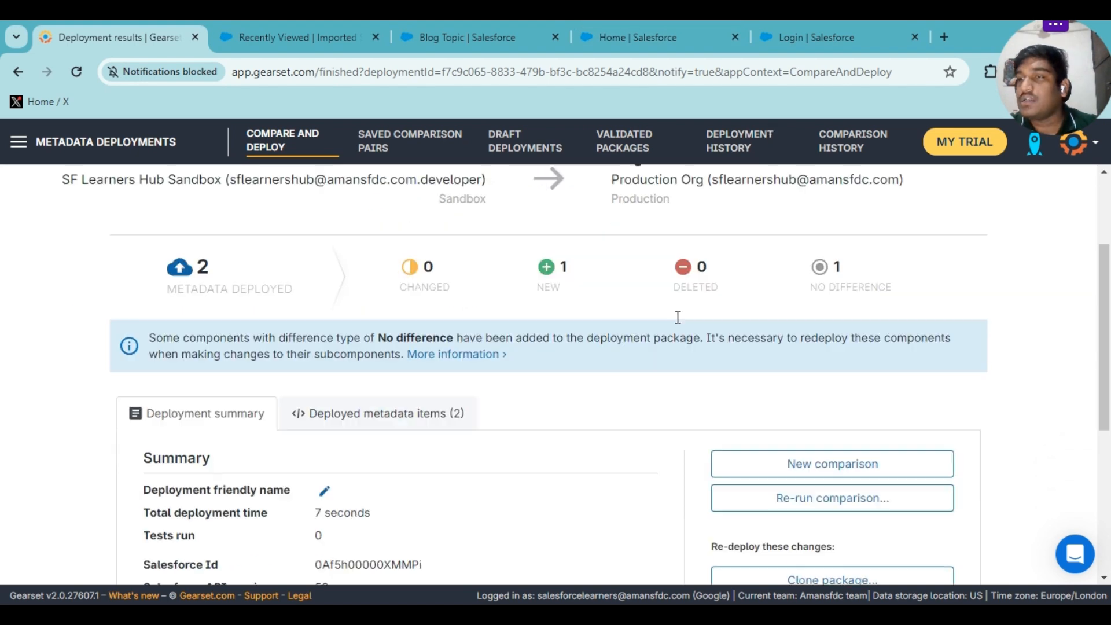
scroll(678, 317, down, 1)
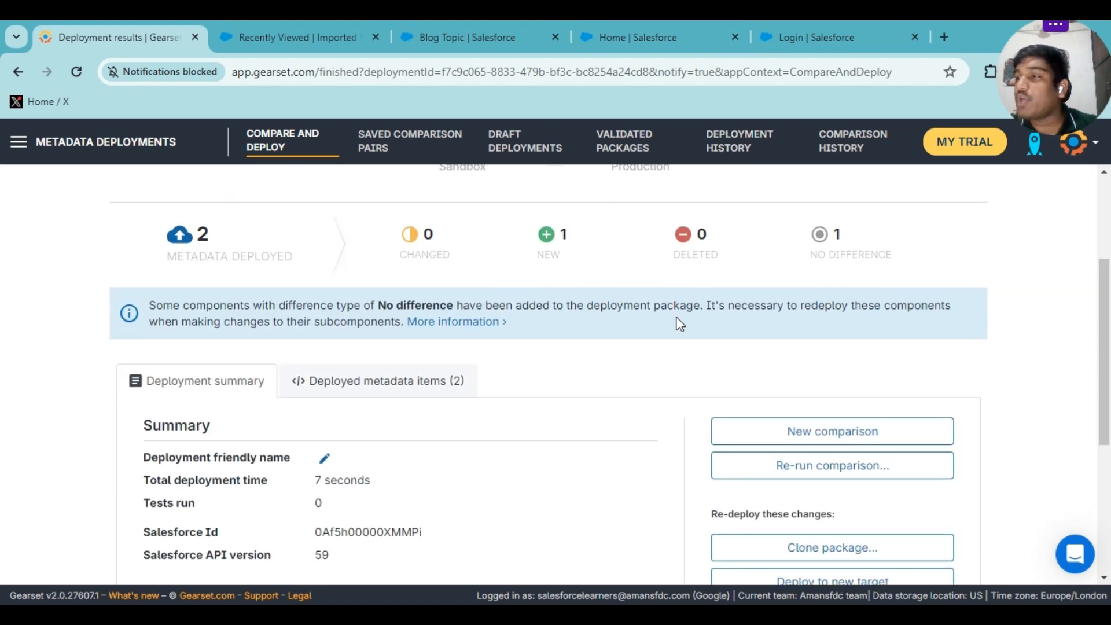
click(859, 23)
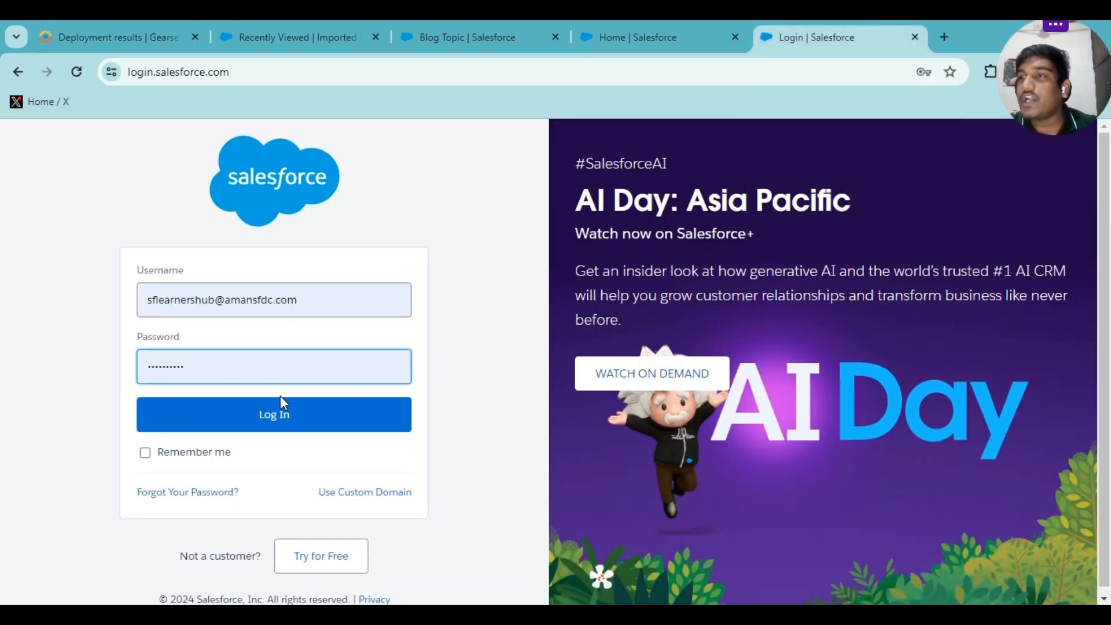
Sign in to the production org and open Setup in a new tab.
click(279, 412)
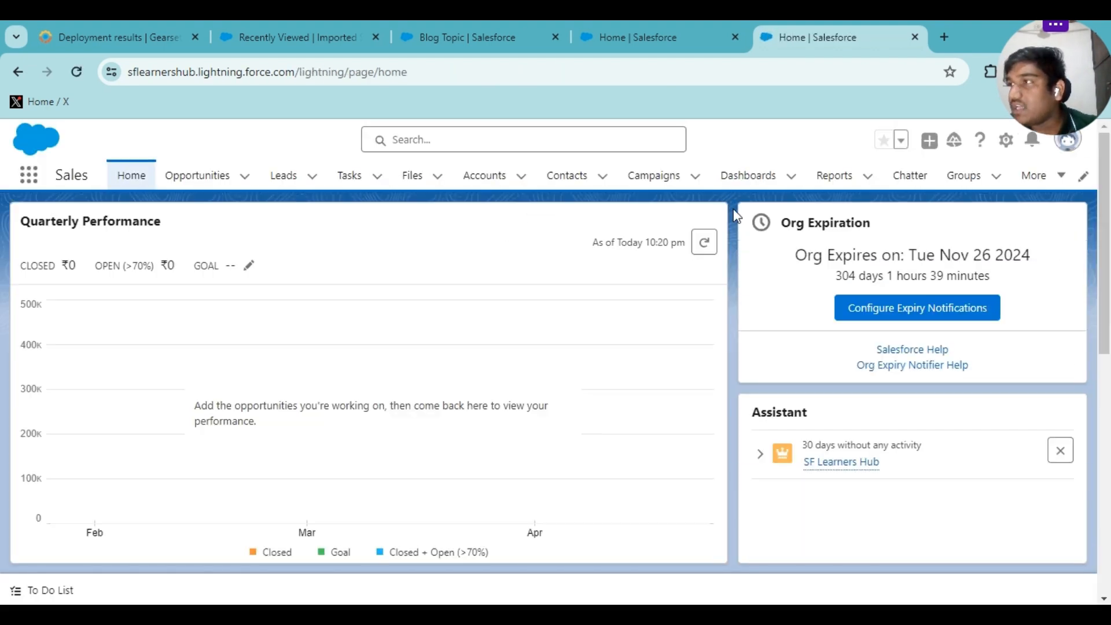
click(1006, 140)
click(977, 190)
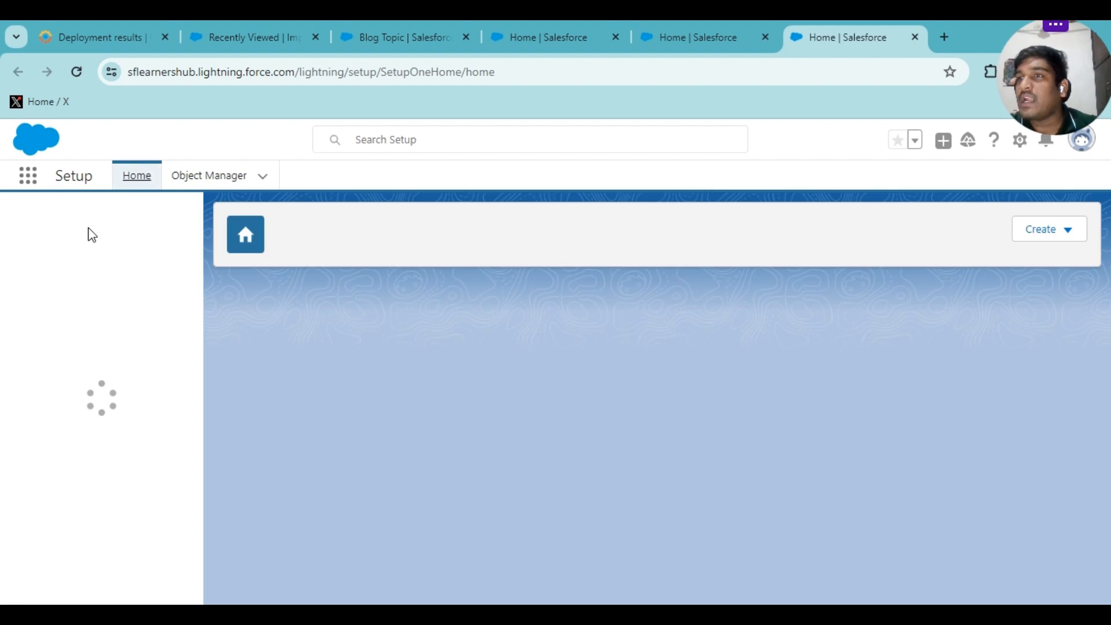
Search 'deployment' and confirm the latest deployment on Deployment Status succeeded.
click(88, 222)
text(deplo)
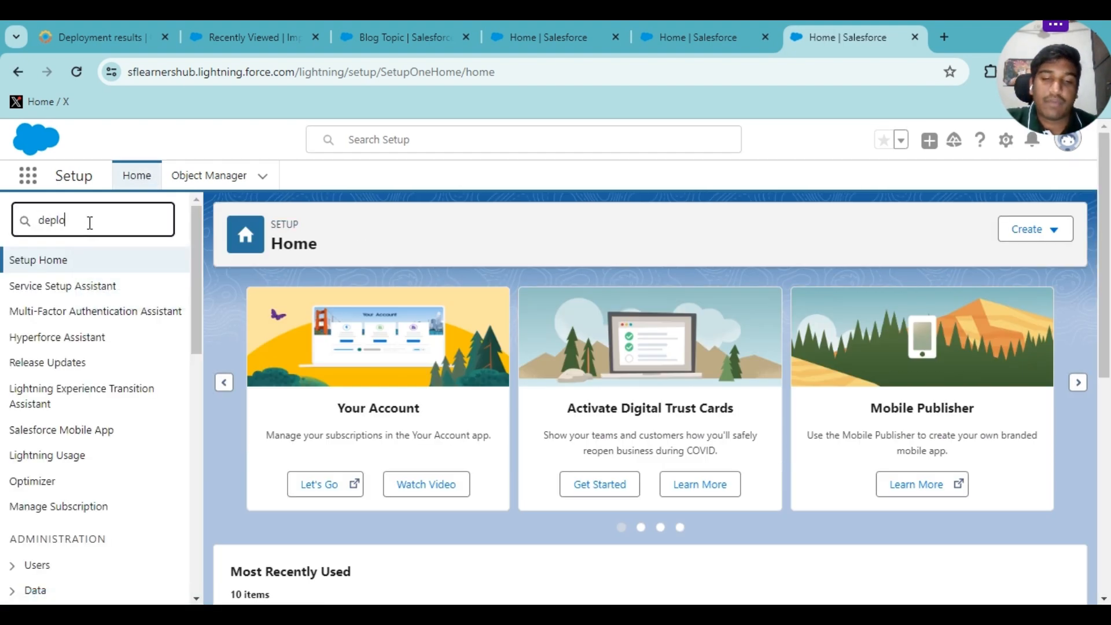
text(yment)
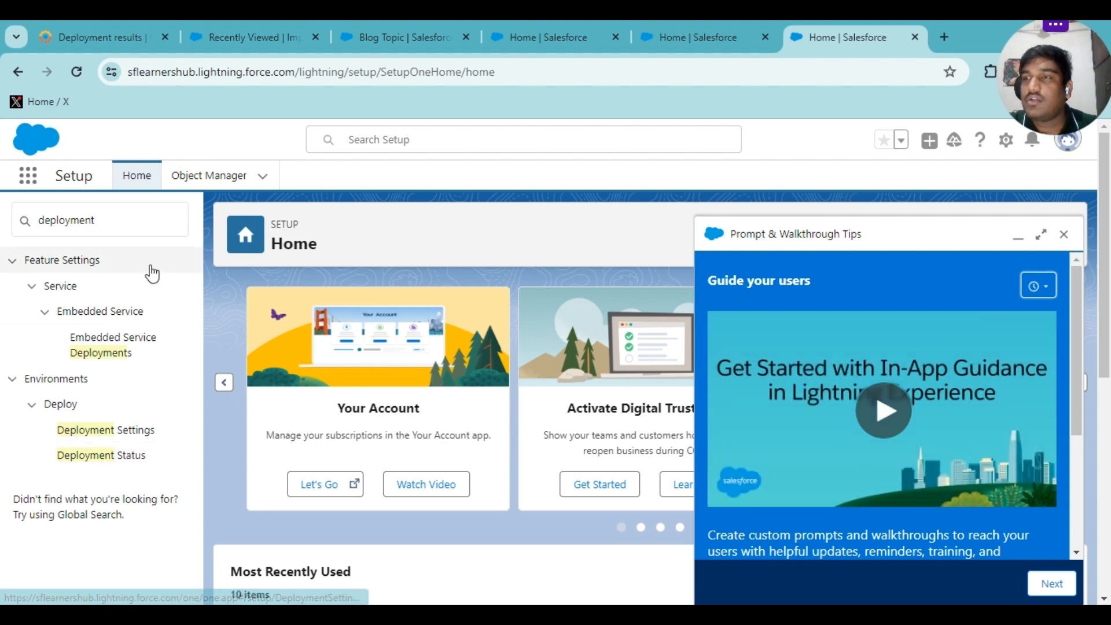
click(108, 463)
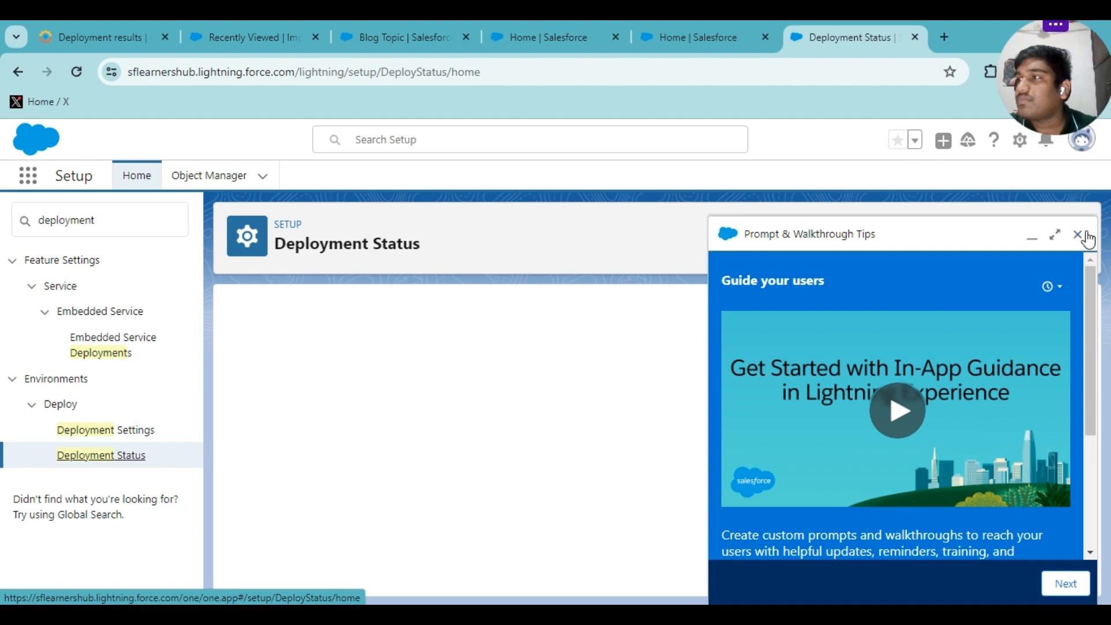
click(1086, 234)
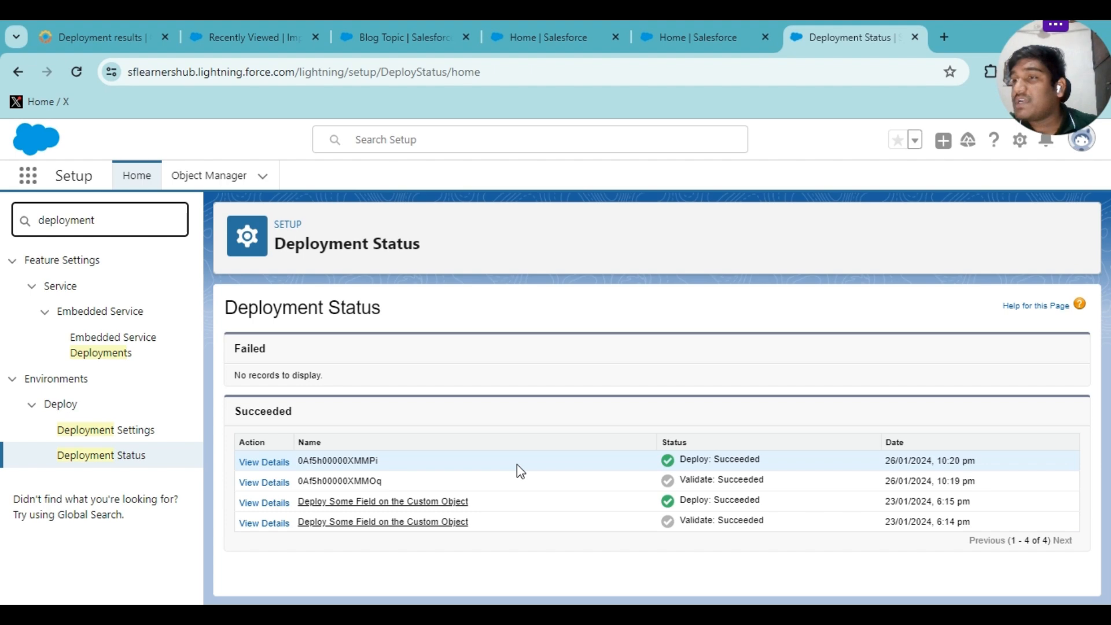
double_click(348, 461)
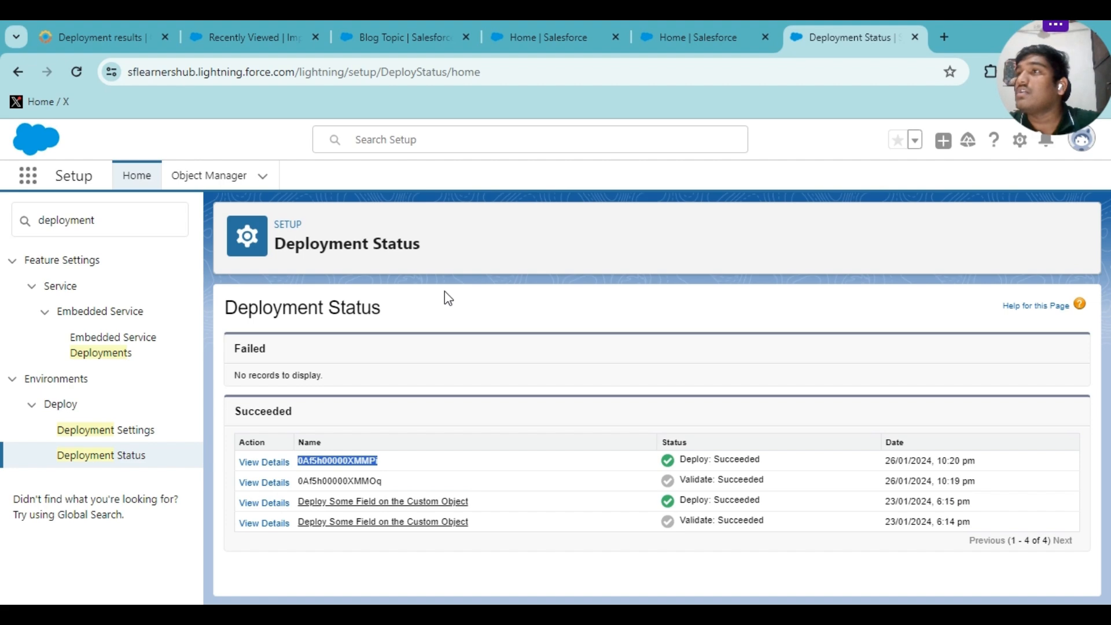
click(140, 21)
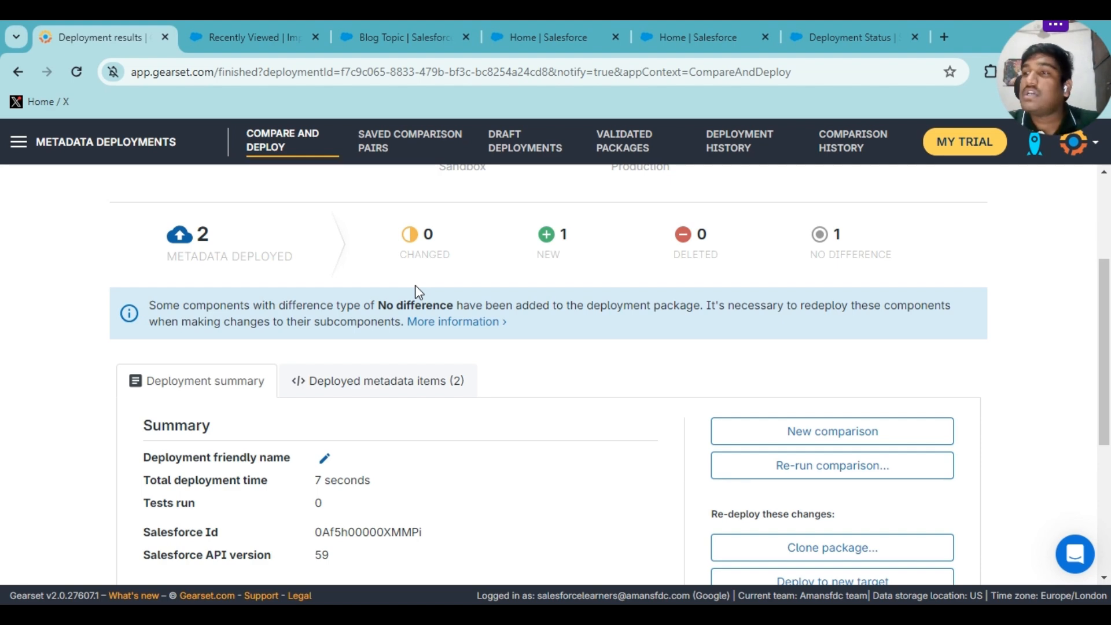
scroll(422, 401, down, 3)
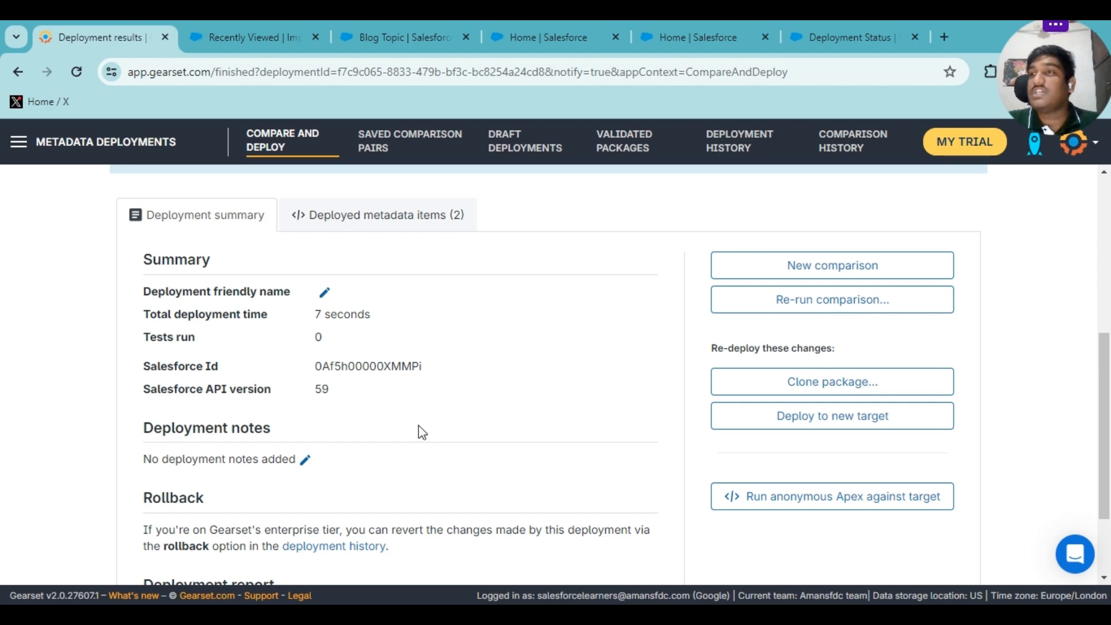
scroll(442, 372, up, 5)
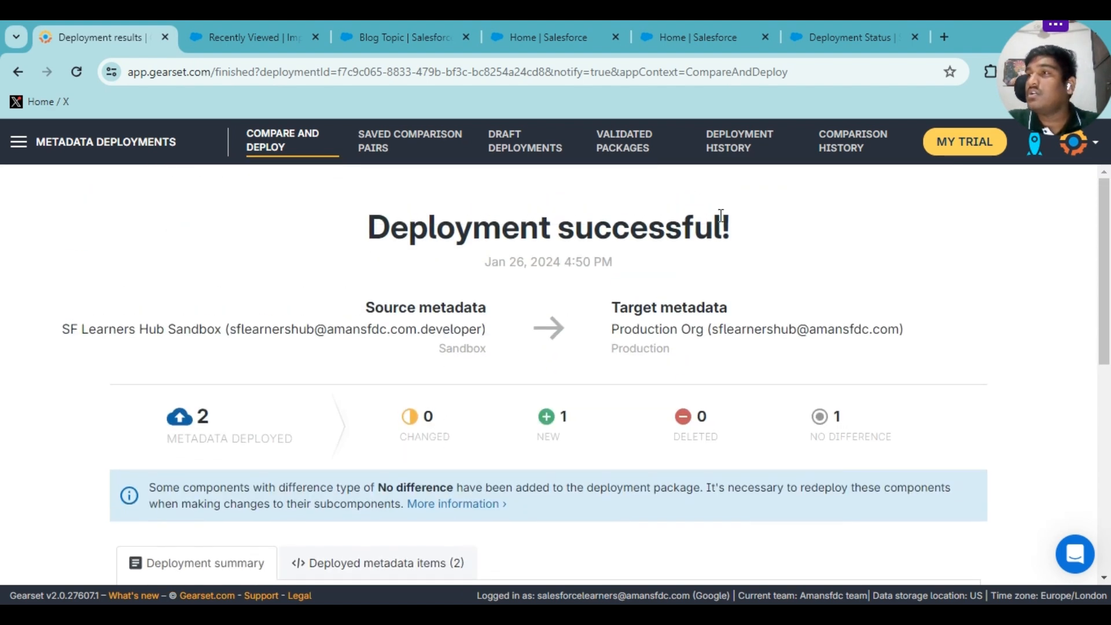
From Deployment History, roll back the production deployment and start the rollback comparison.
click(723, 140)
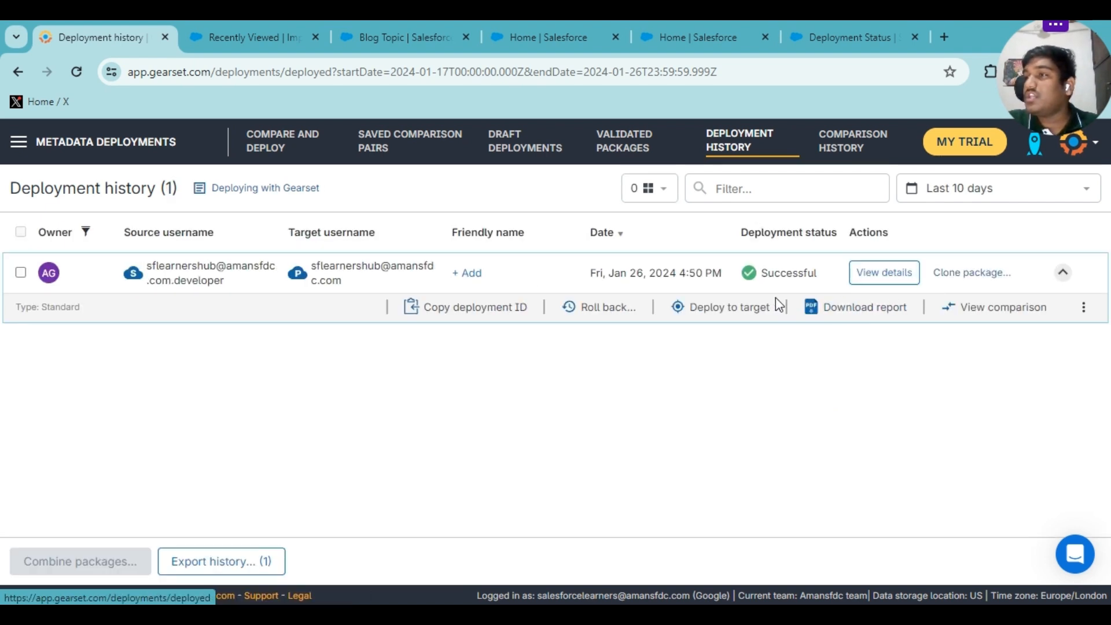
click(596, 310)
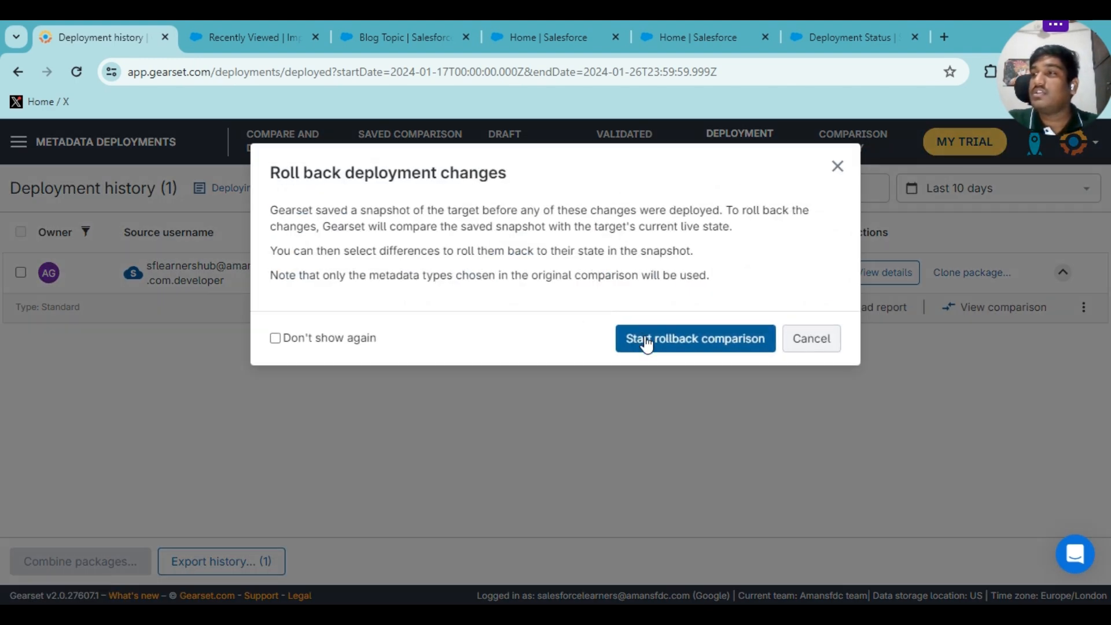
click(685, 347)
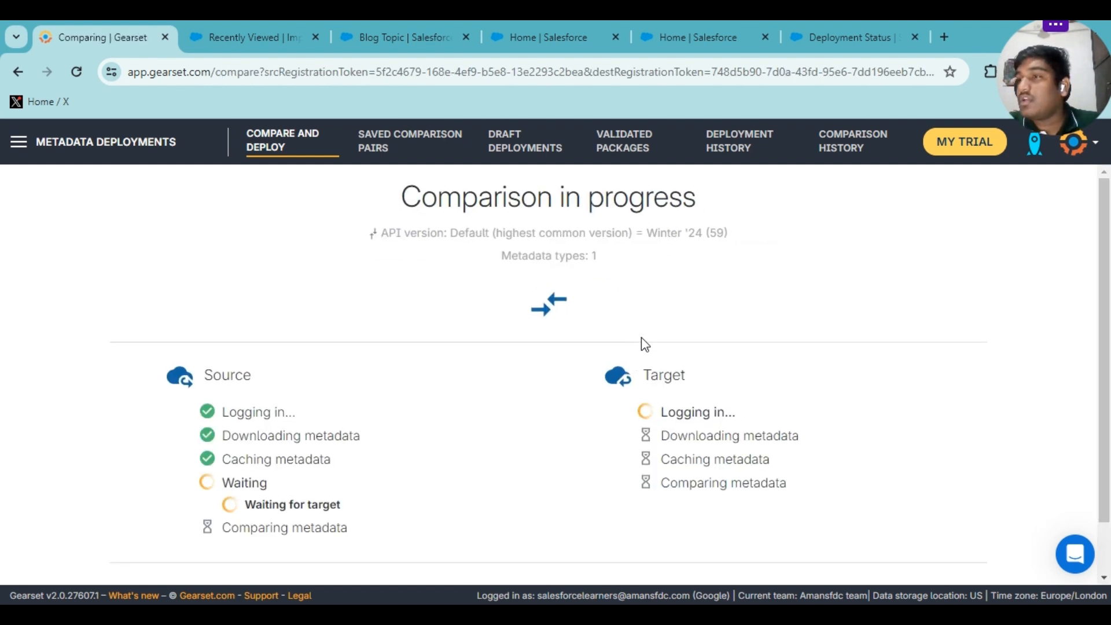
scroll(630, 396, down, 1)
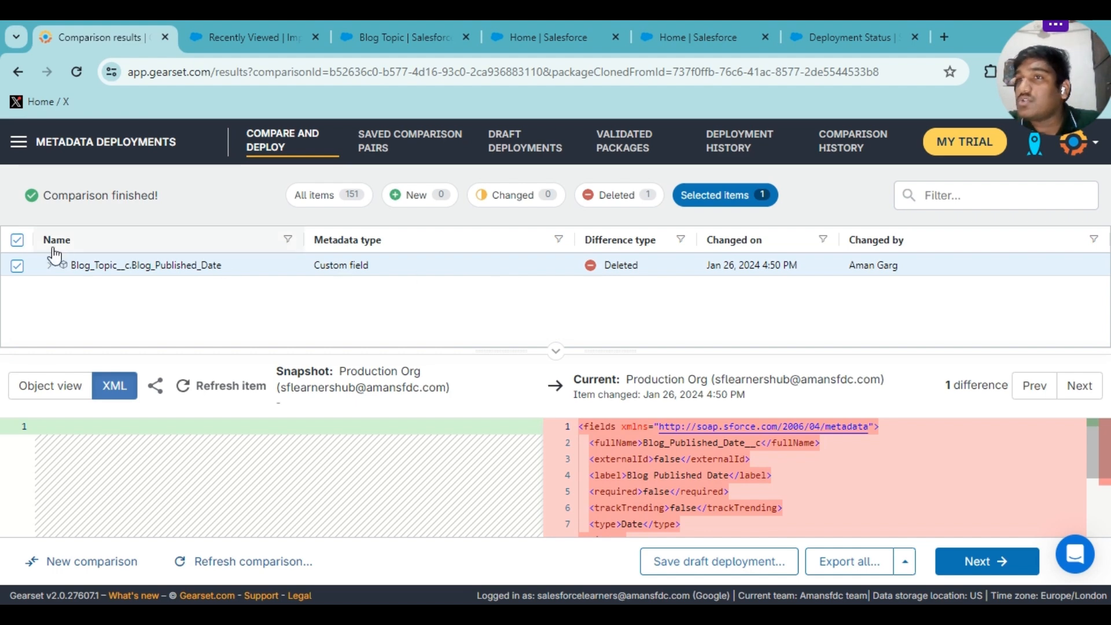
With Blog_Published_Date kept selected, go through the pre-deployment summary and validate against production.
click(17, 265)
click(17, 266)
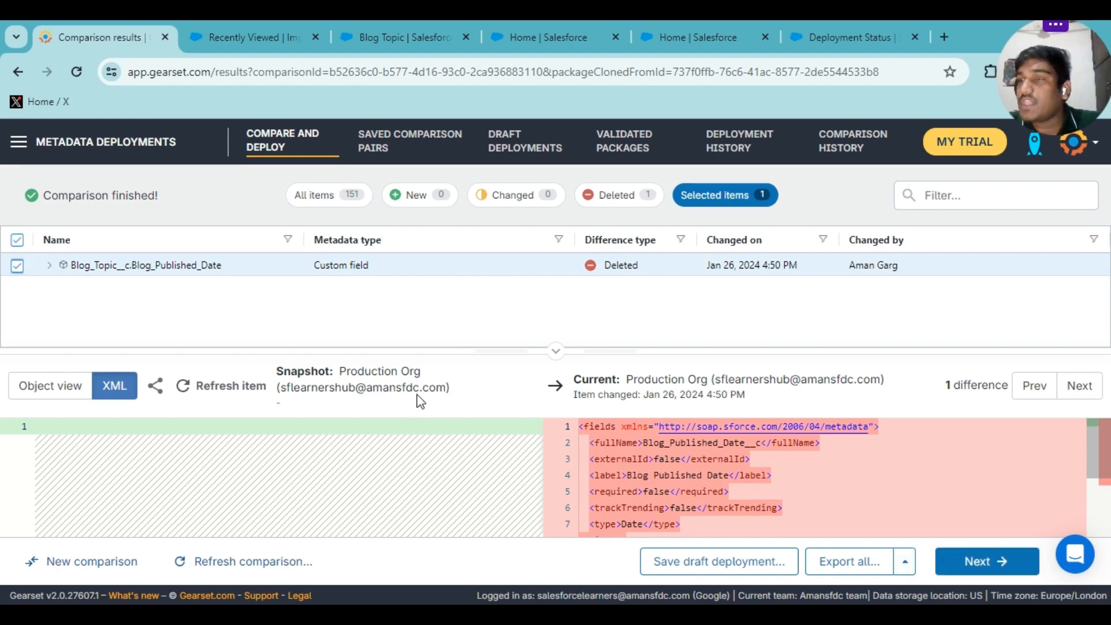
click(967, 561)
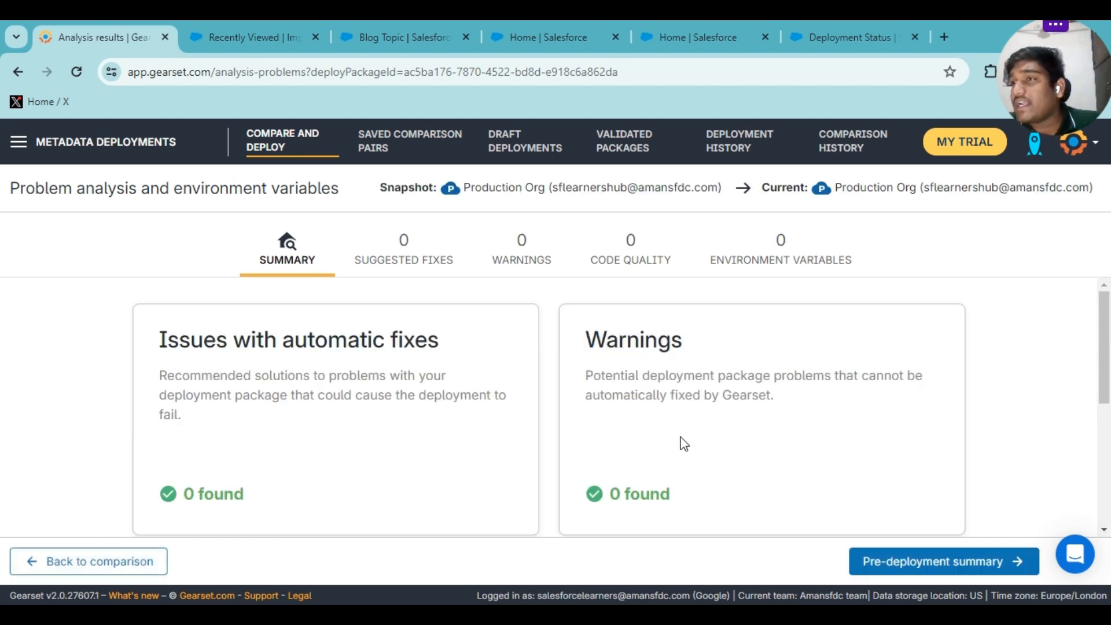
click(877, 574)
click(896, 573)
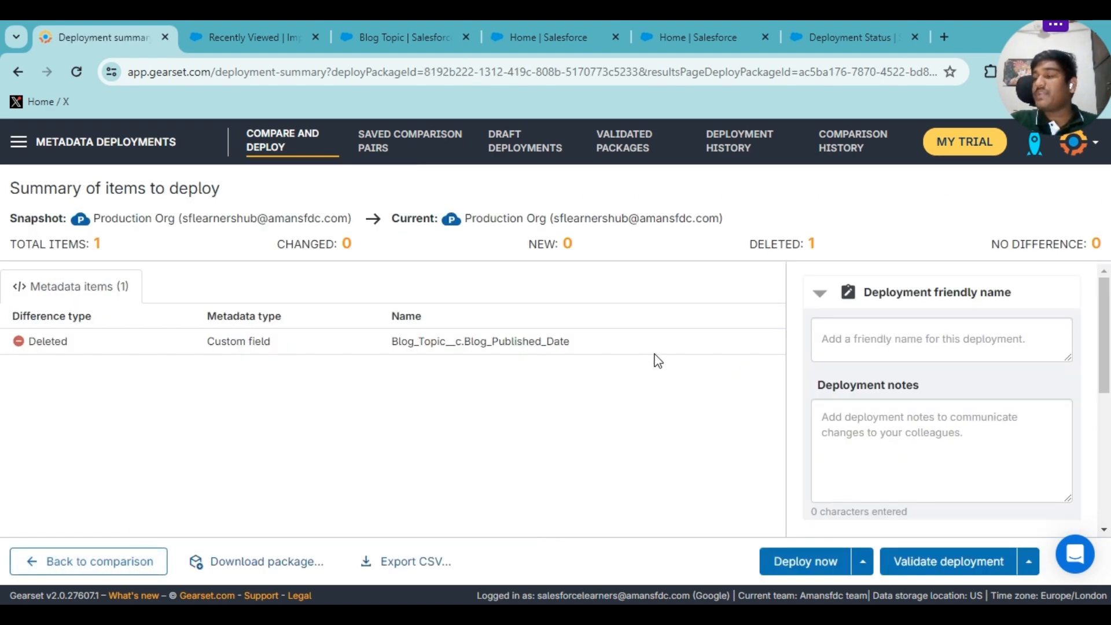
click(912, 561)
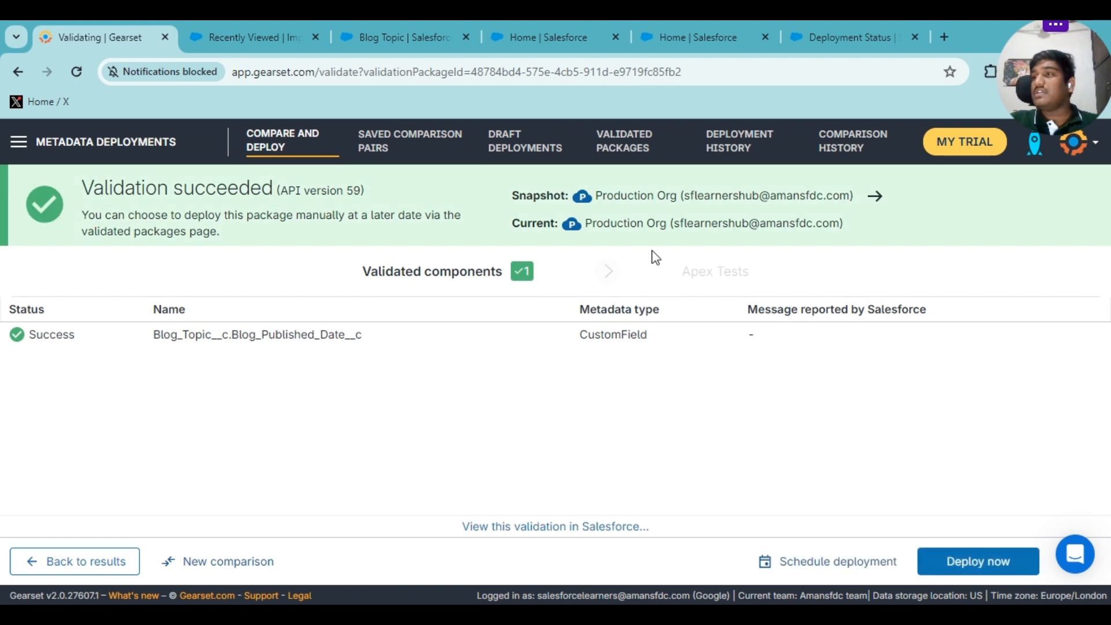
Check the snapshot and current production org names, then deploy the validated rollback and confirm.
drag(594, 195, 671, 228)
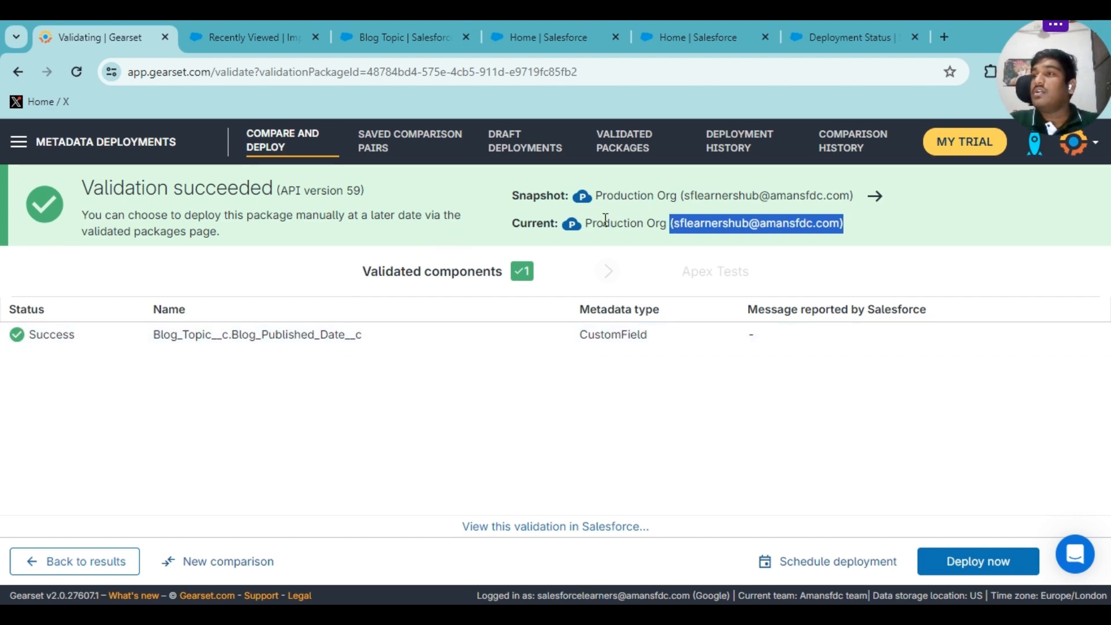
drag(591, 226, 748, 225)
mouse_move(600, 196)
mouse_down()
mouse_move(650, 197)
mouse_move(620, 196)
mouse_up()
drag(850, 228, 592, 209)
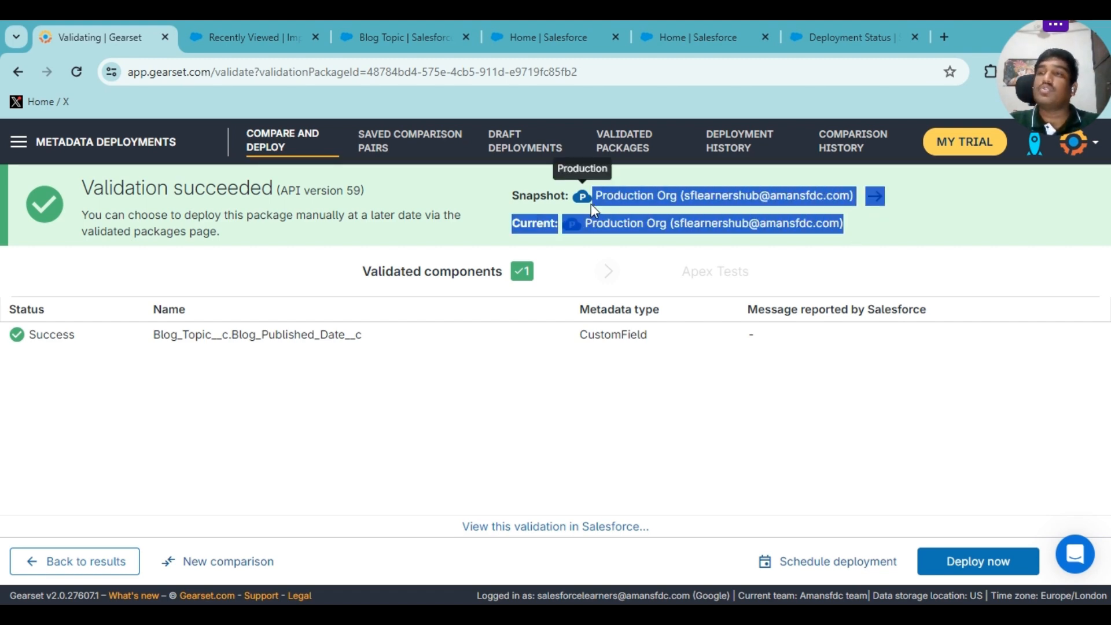
click(939, 564)
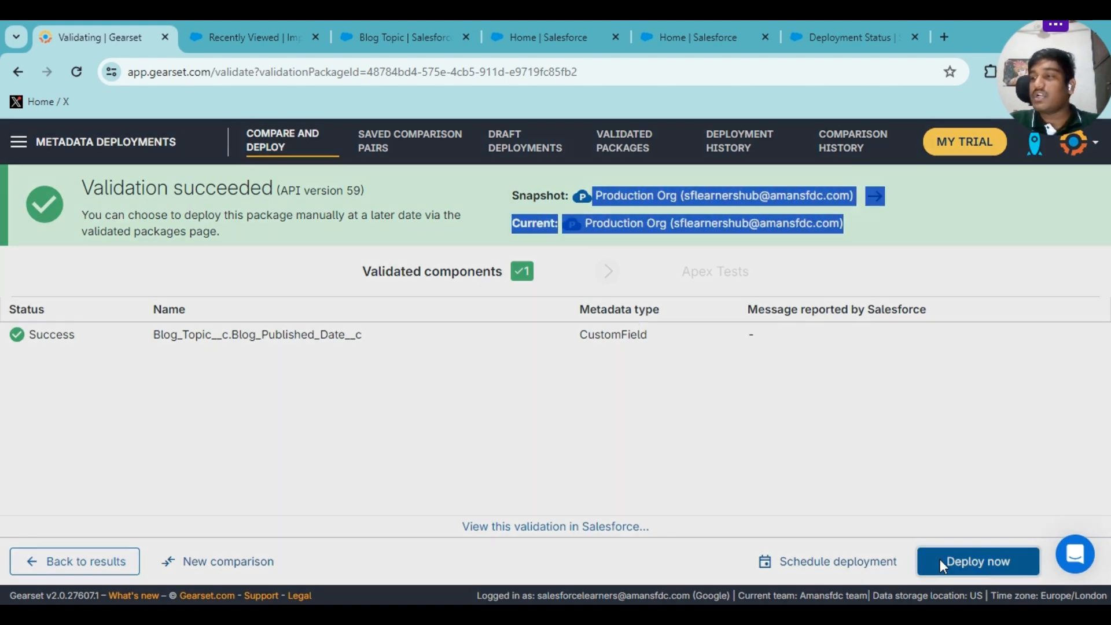
click(647, 302)
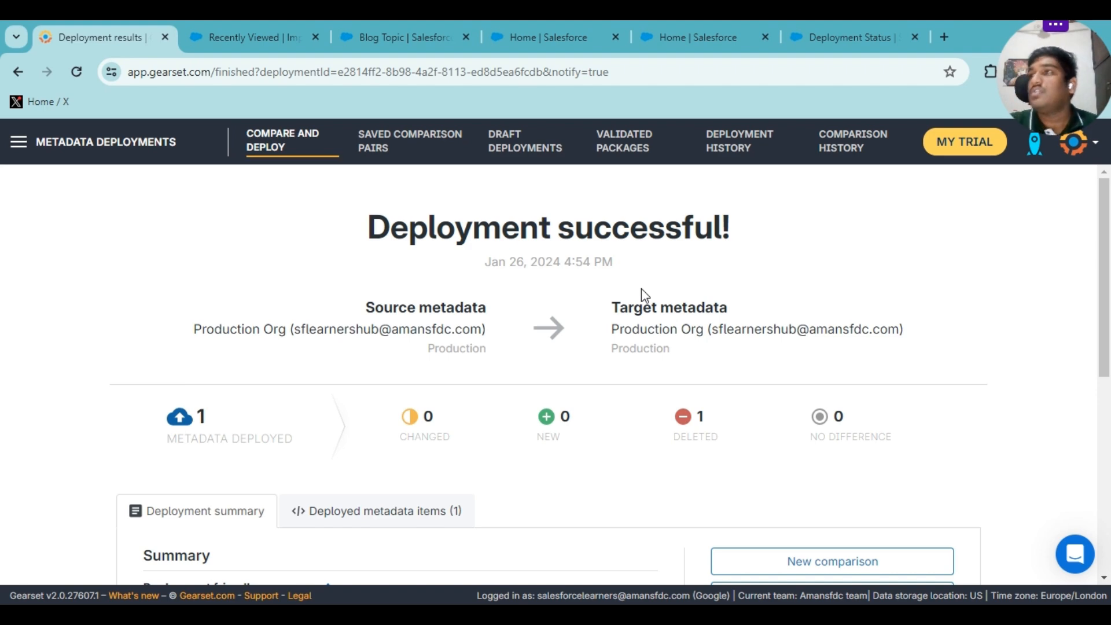
After the rollback succeeds, reload Salesforce's Deployment Status and go to the Object Manager.
click(885, 26)
click(76, 71)
click(95, 39)
scroll(588, 343, down, 3)
click(840, 38)
click(210, 176)
Filter objects by 'blog' and review Blog Topic's fields for the missing Blog Published Date.
click(783, 229)
text(blog)
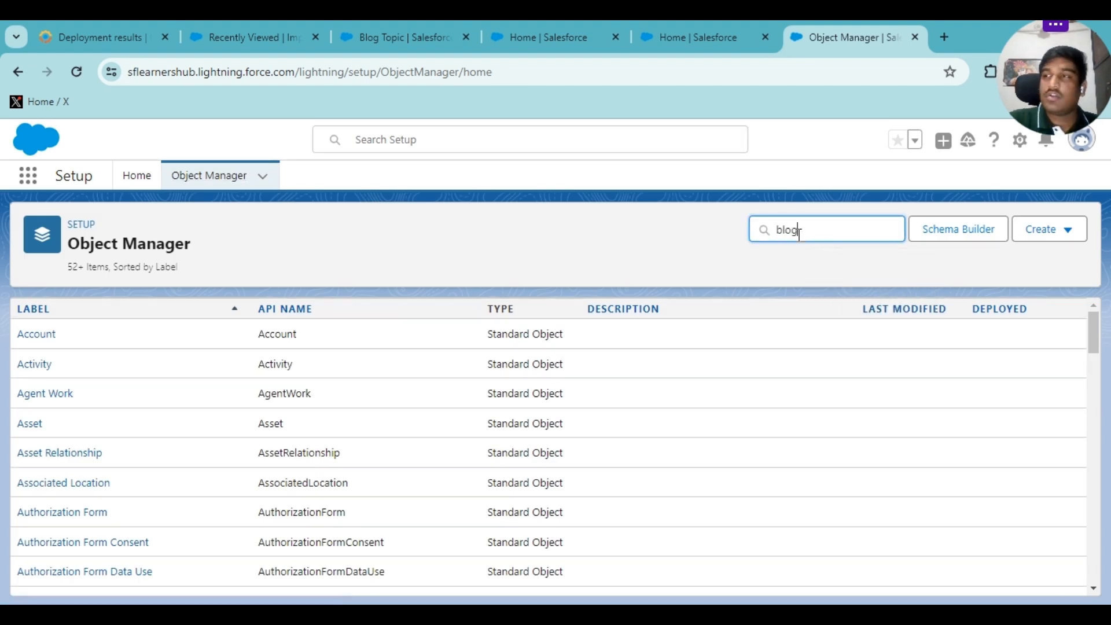
click(40, 339)
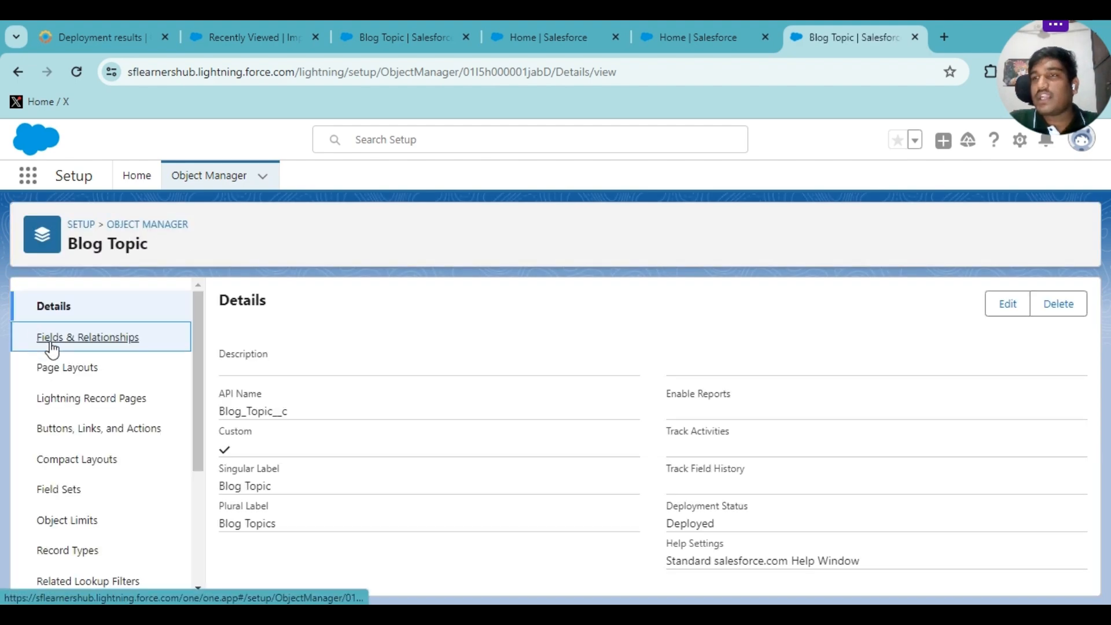
click(80, 345)
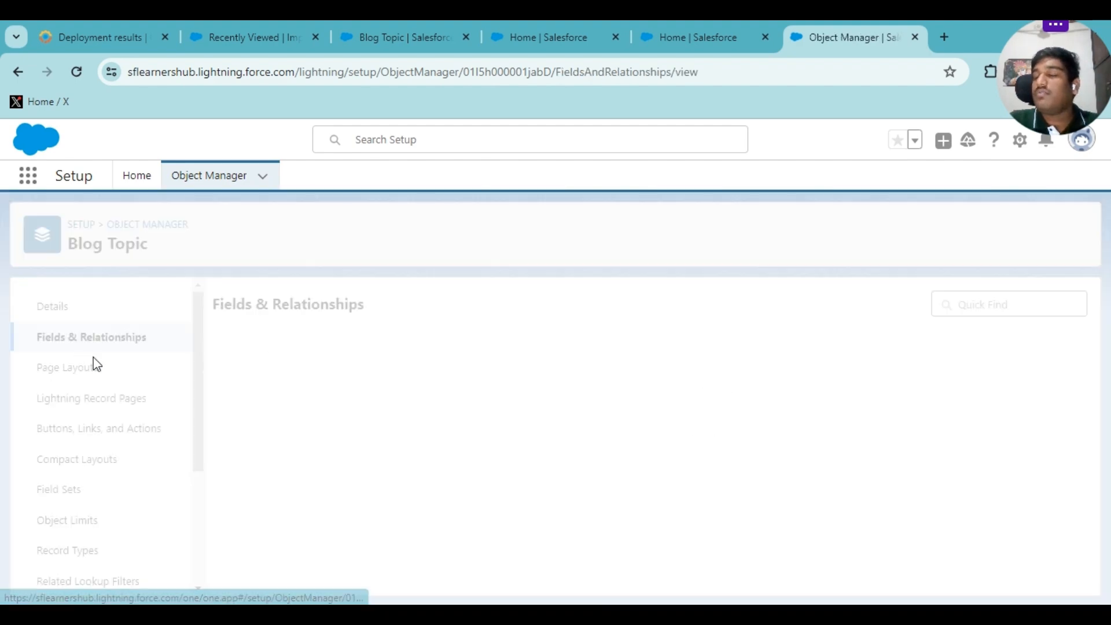
scroll(349, 443, down, 1)
scroll(331, 478, up, 1)
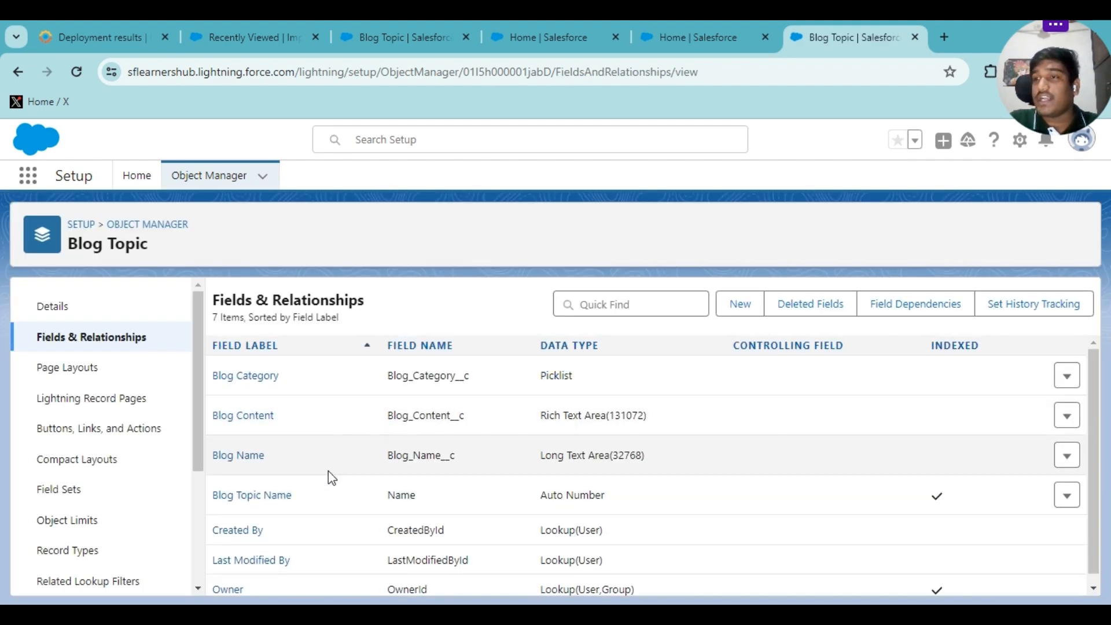